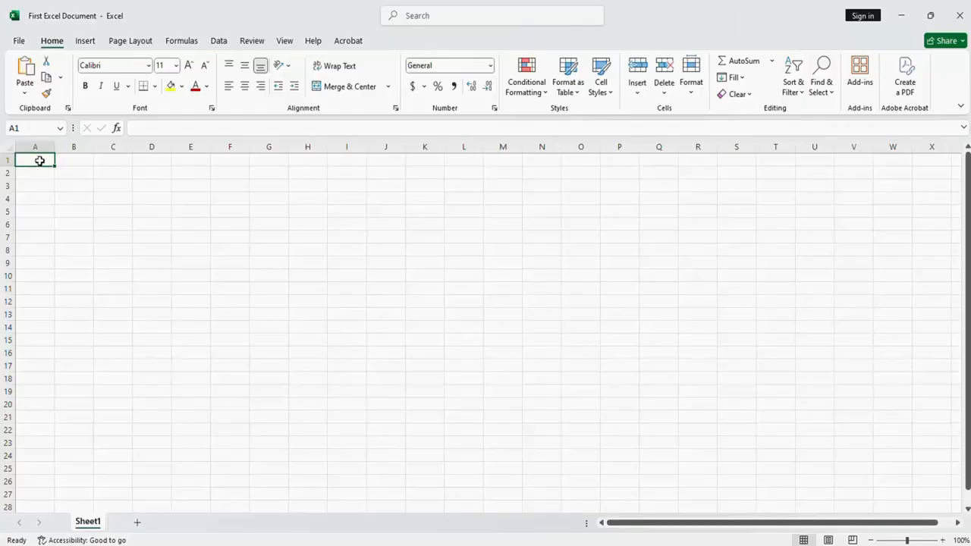
Enter the numbers 5, 10, 8, 9 and 5 in cells A1 through A5
text(5)
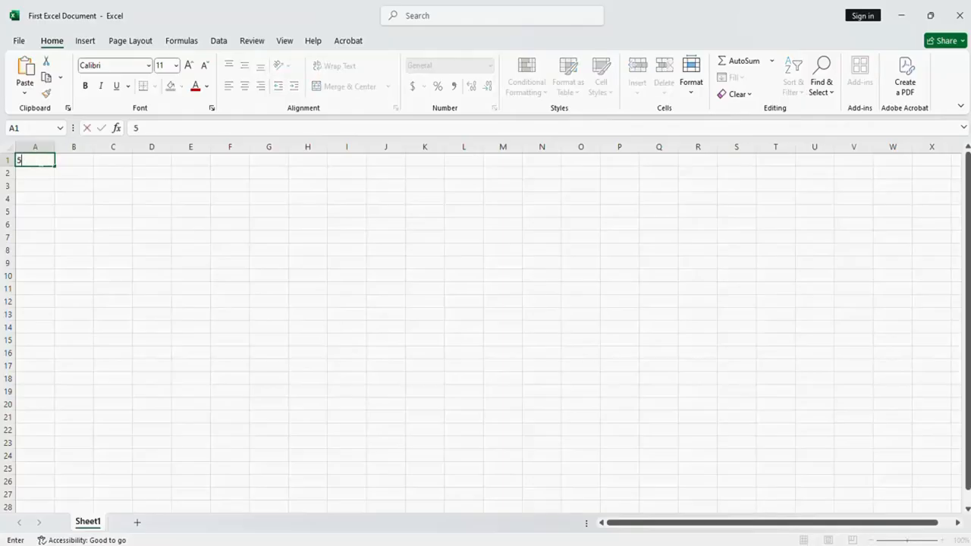
key(Return)
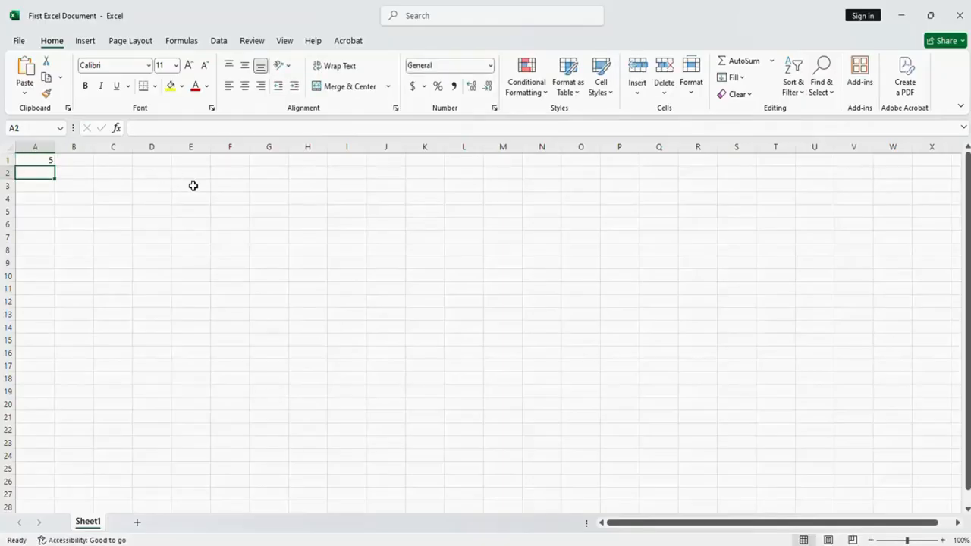
text(10)
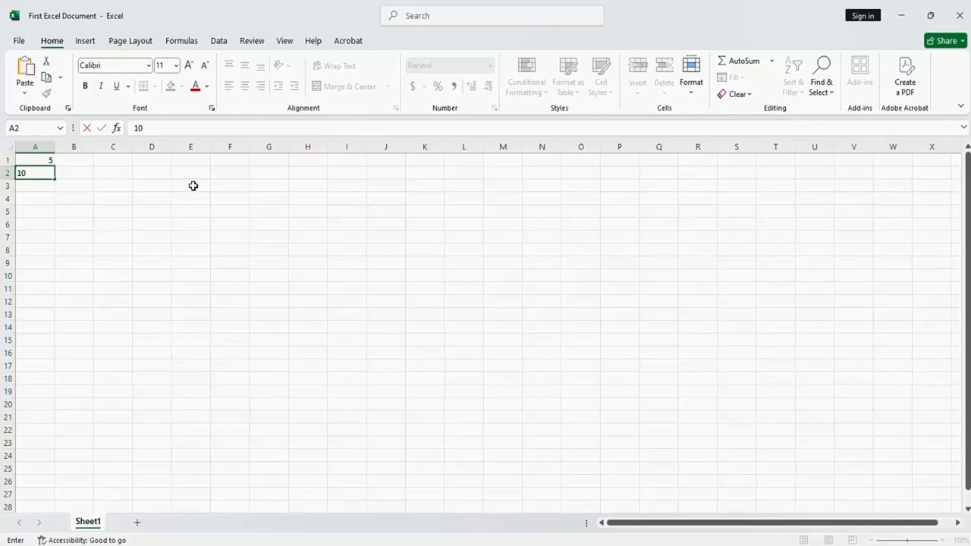
key(Return)
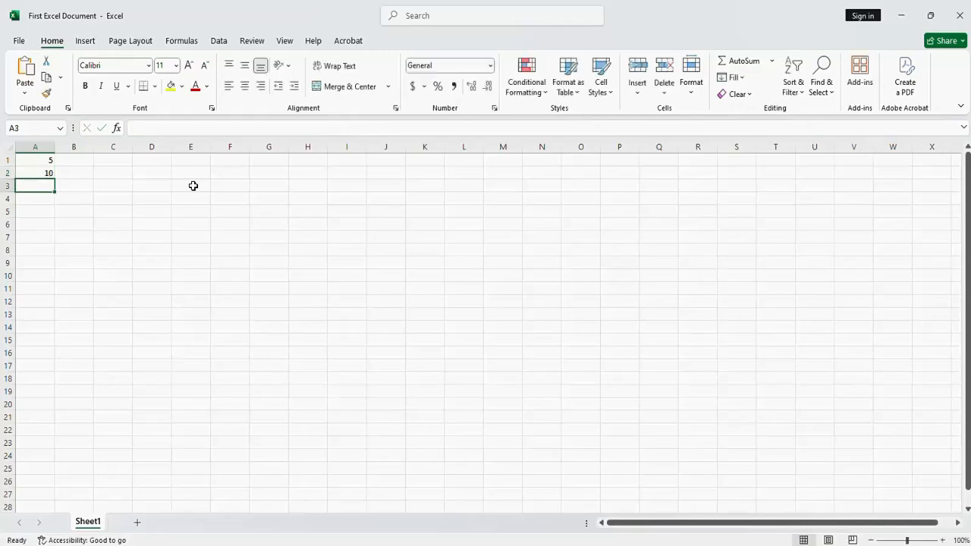
text(8)
key(Return)
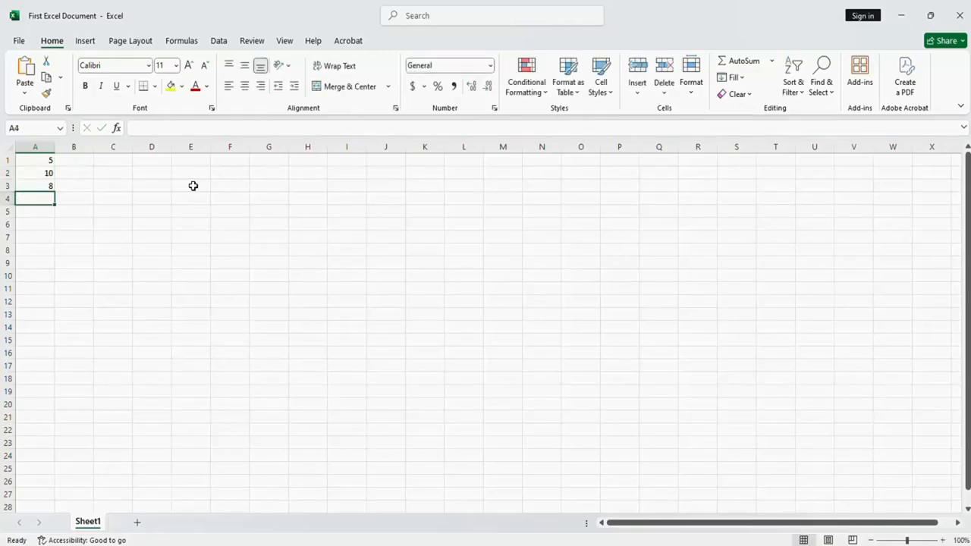
text(9)
key(Return)
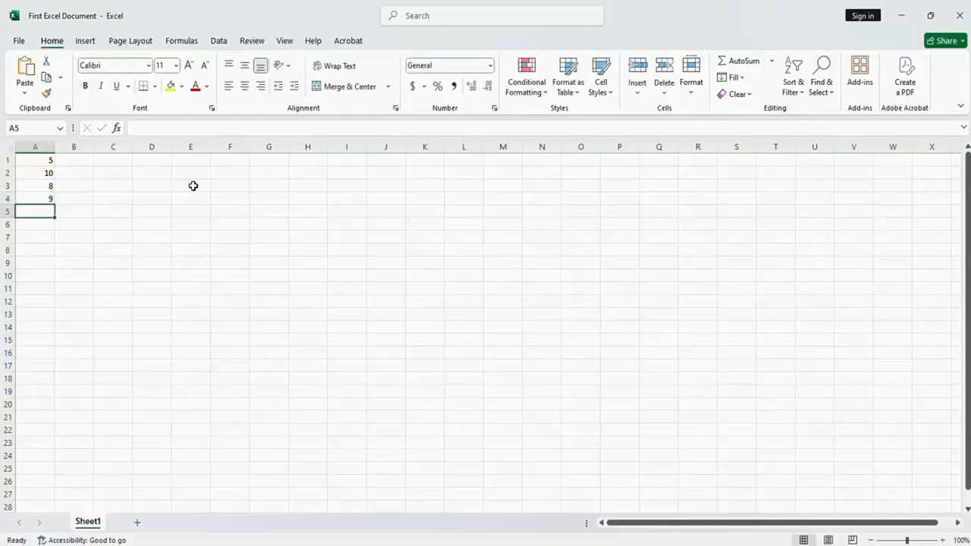
text(5)
key(Return)
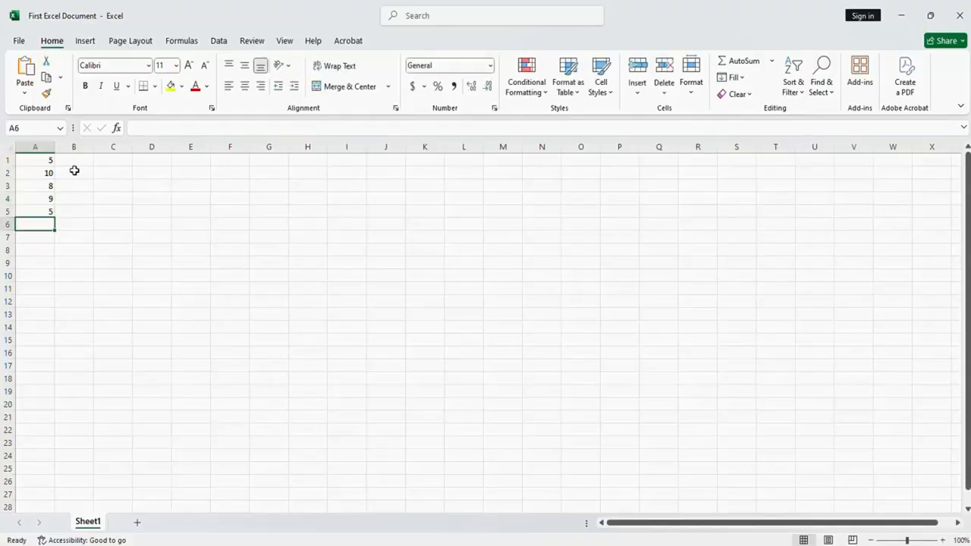
Total the numbers in A1:A5 with AutoSum, placing the sum in A6
drag(38, 161, 37, 207)
click(38, 162)
click(59, 159)
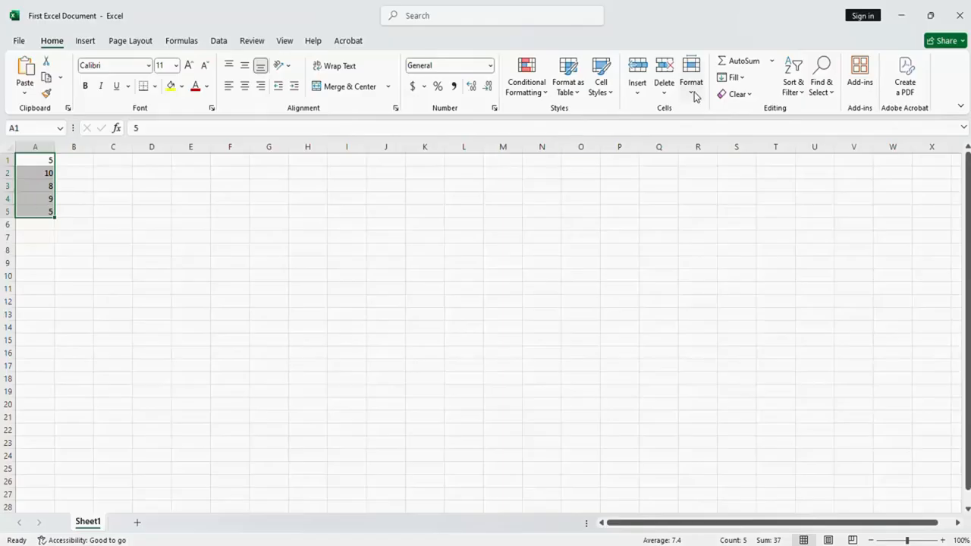
click(729, 64)
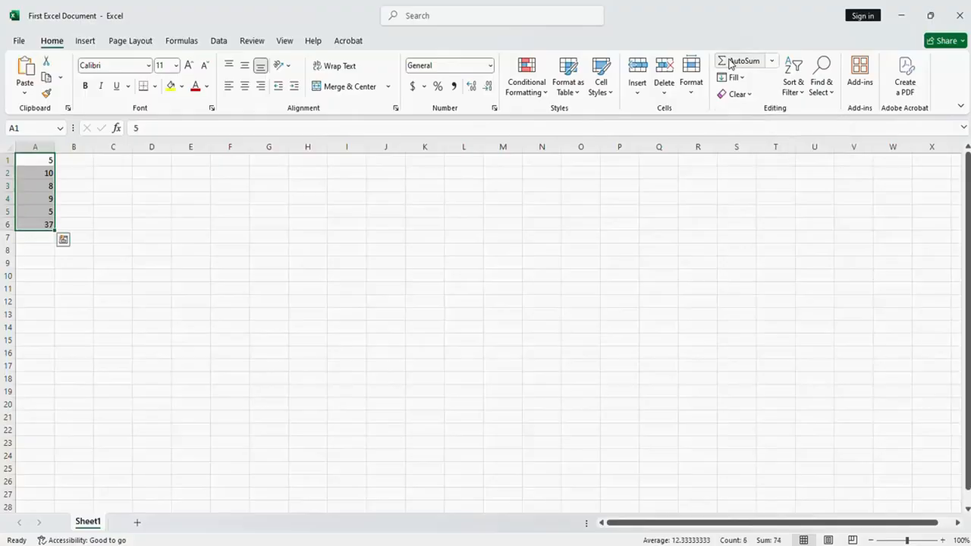
Delete the AutoSum formula from cell A6
click(46, 224)
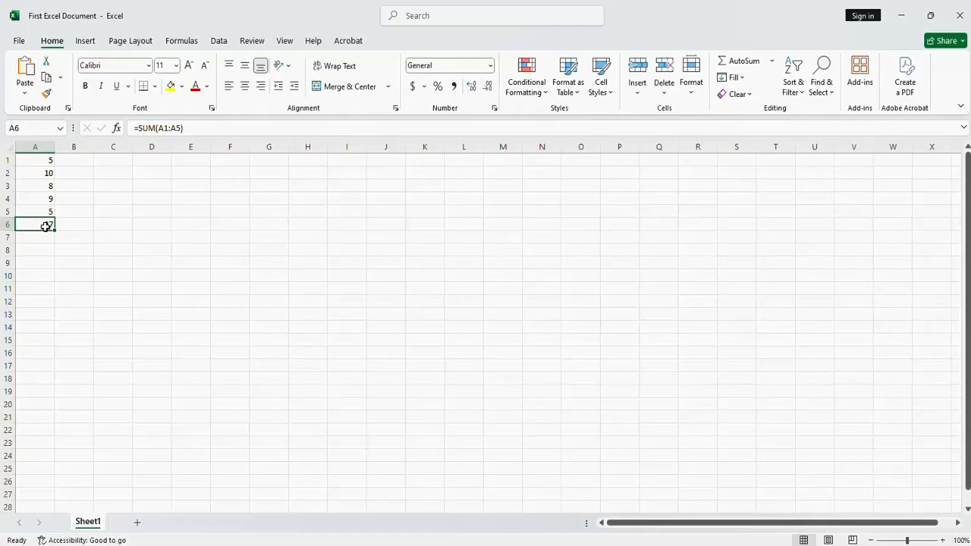
key(Delete)
click(80, 208)
Select A1:A5 and add their total below the column again with AutoSum
click(44, 161)
drag(44, 161, 38, 205)
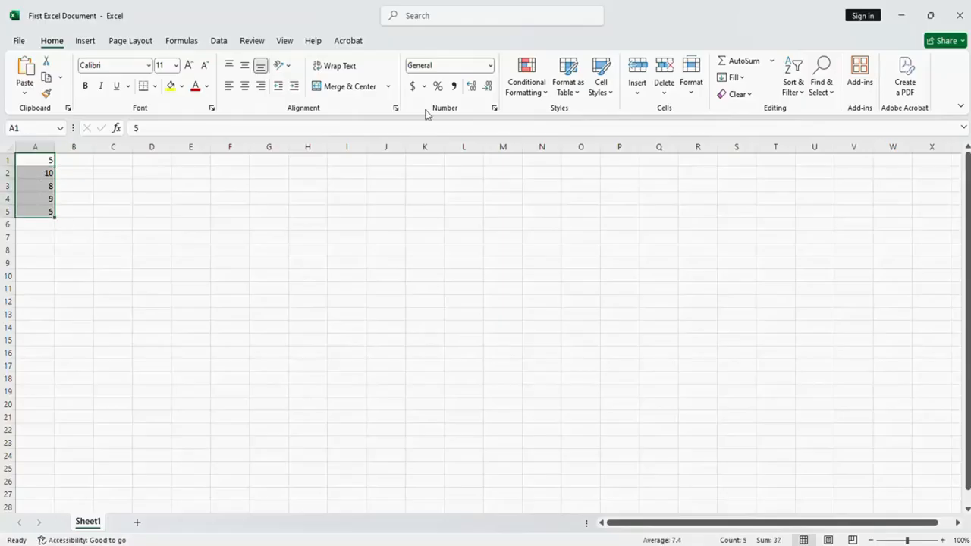
click(736, 65)
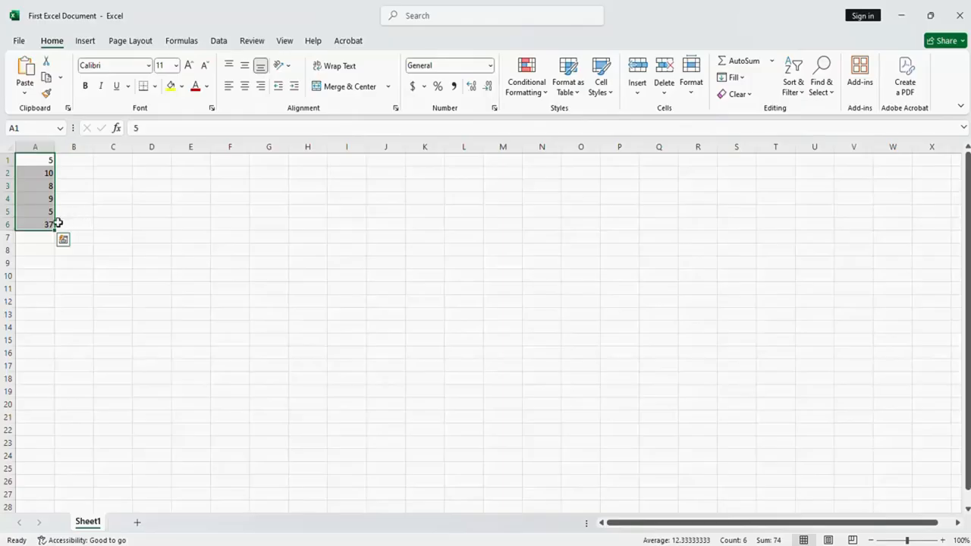
Delete the total in A6 and clear all the numbers from A1:A5
click(33, 225)
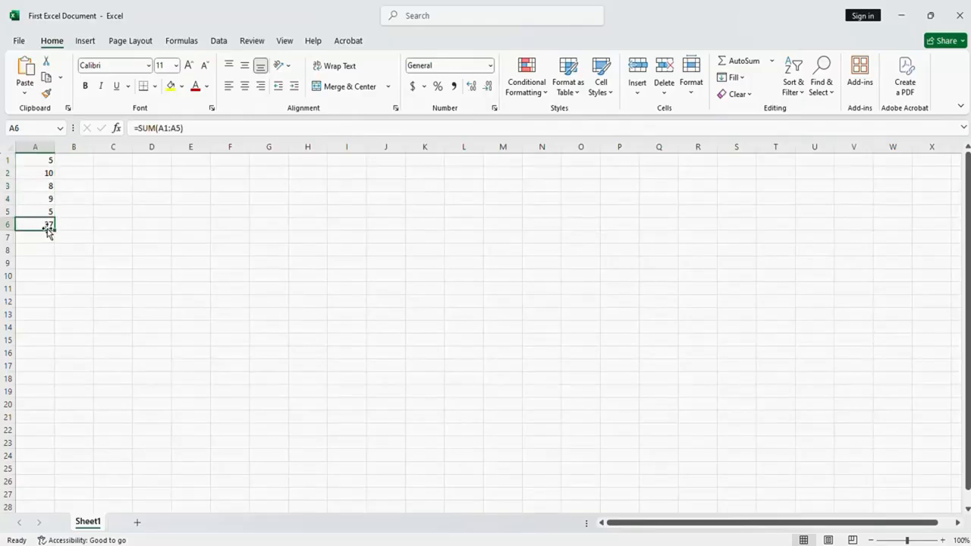
key(Delete)
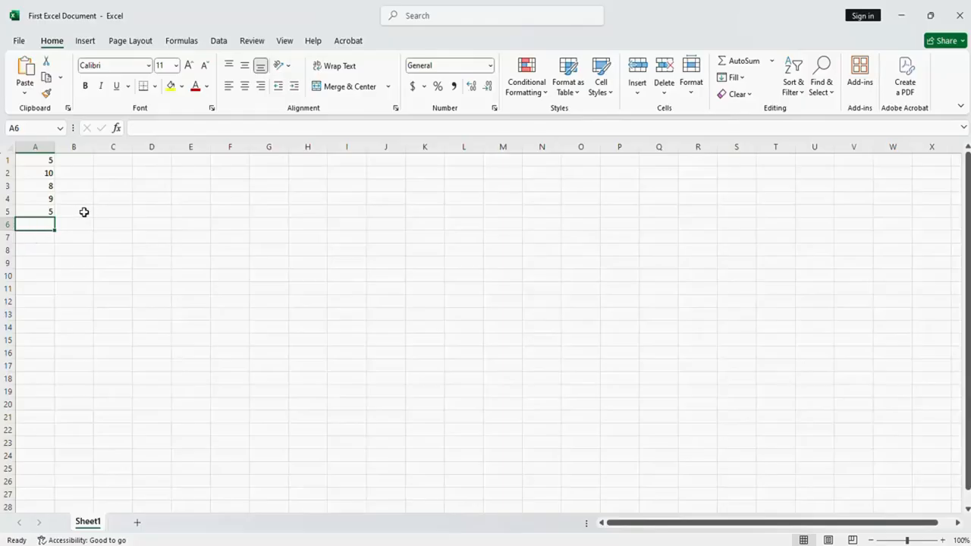
click(81, 162)
drag(48, 165, 46, 211)
key(Delete)
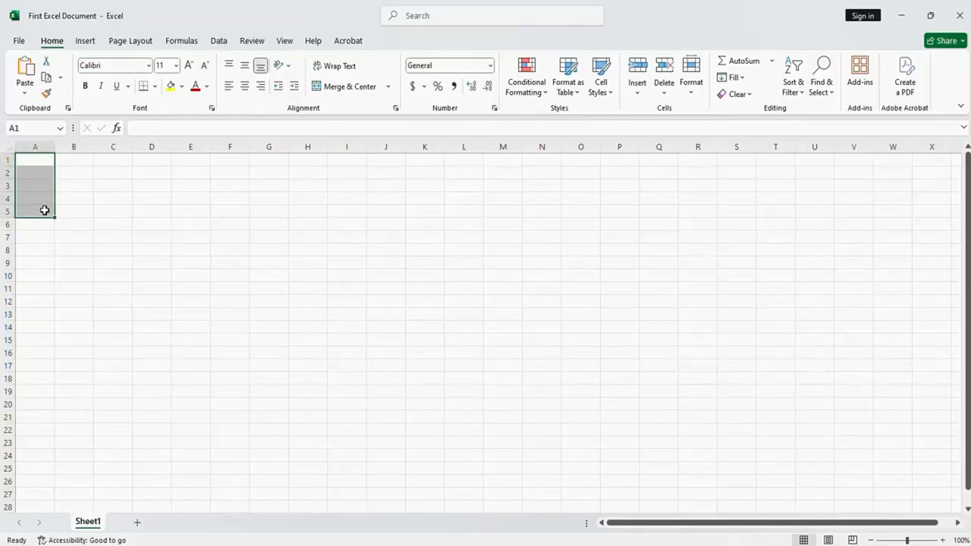
Enter the headers Numbers in A1 and Sum in B1, and make row 1 bold
click(40, 161)
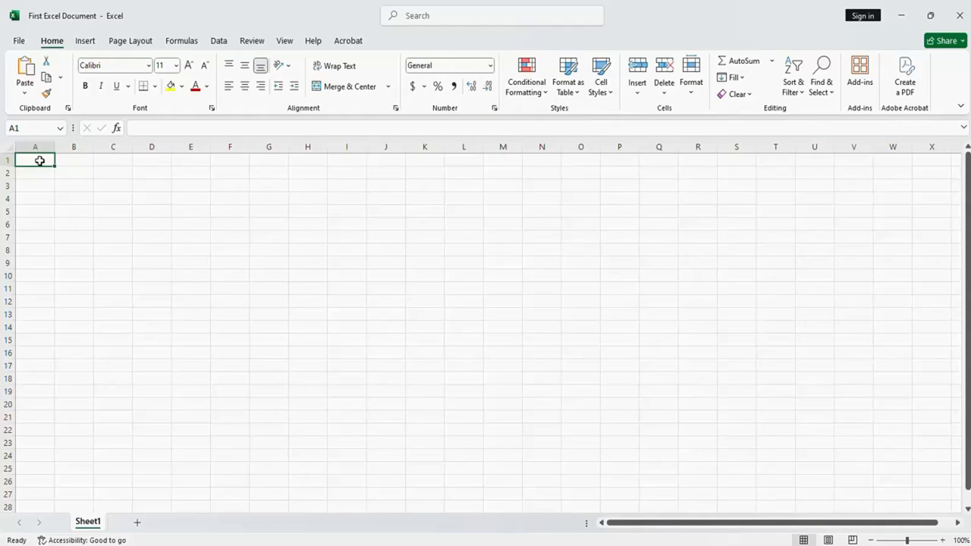
text(Numbers)
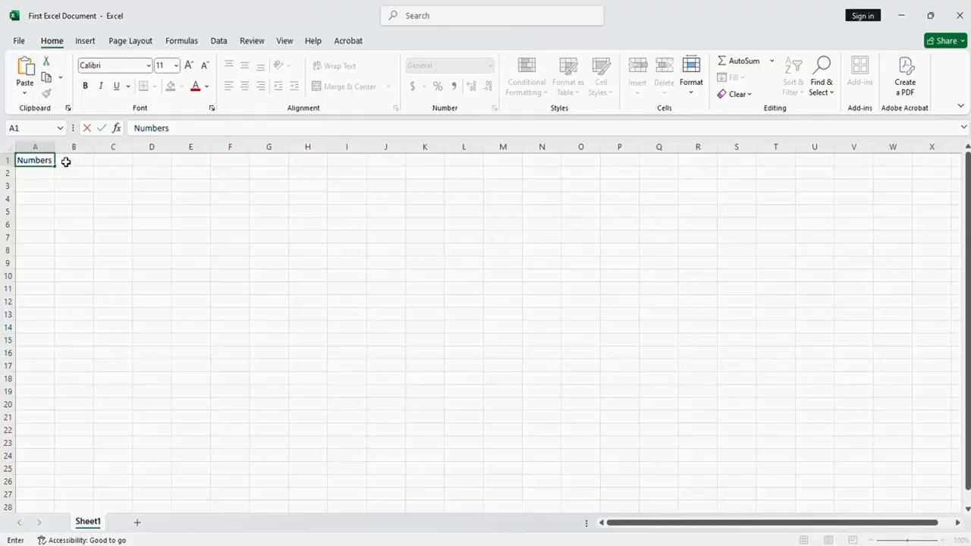
click(66, 162)
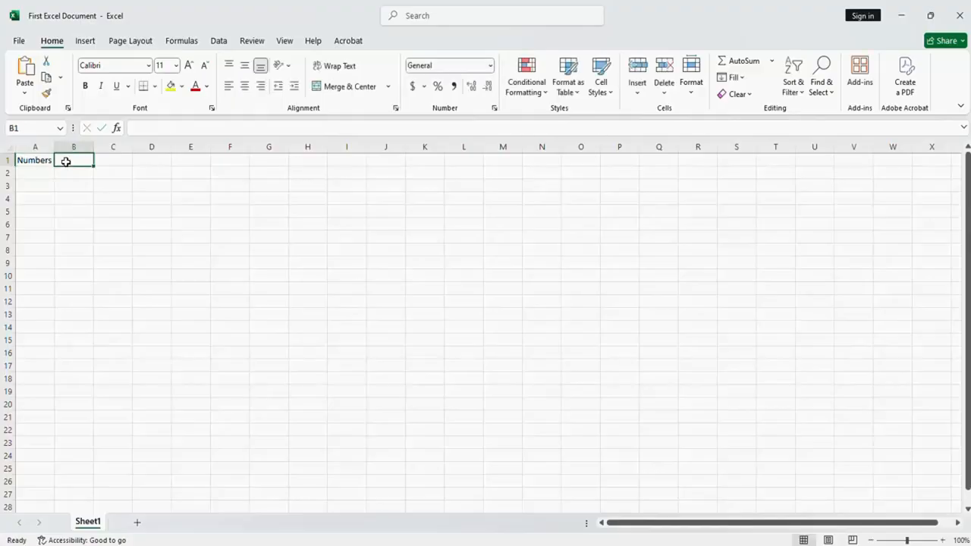
text(Sum)
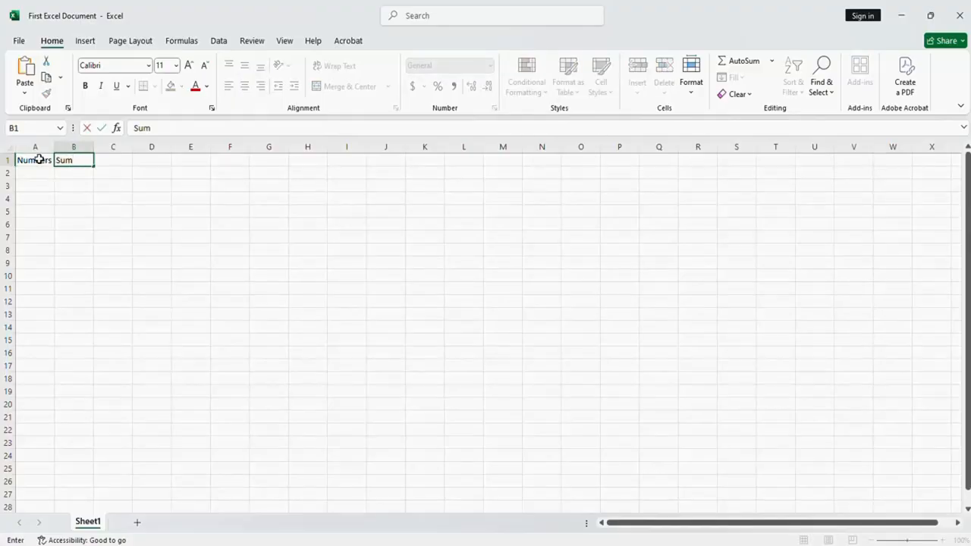
click(10, 161)
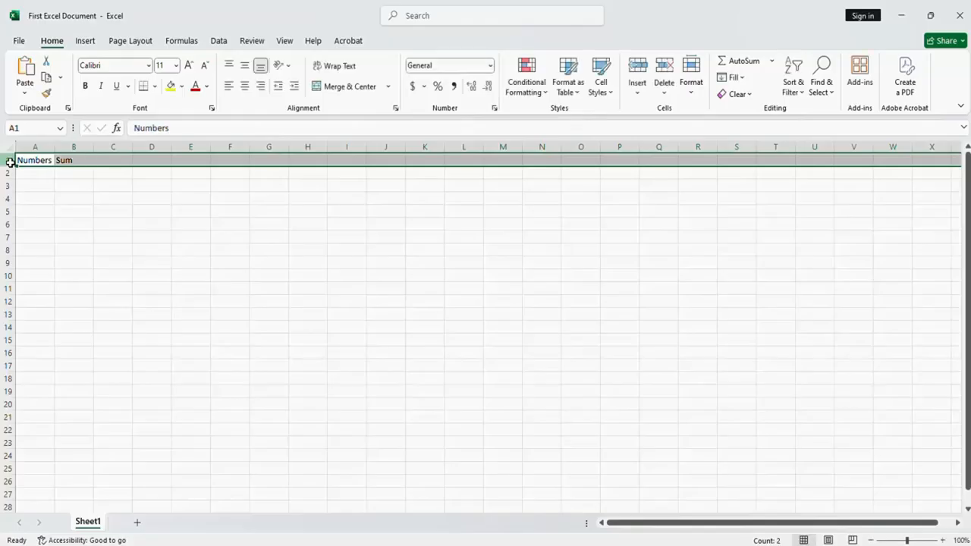
click(85, 86)
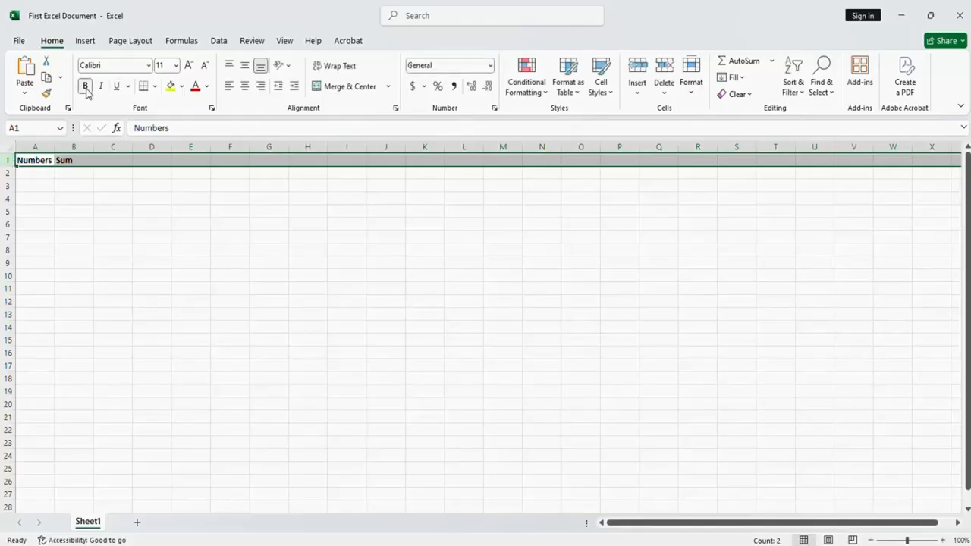
Fill A2:A10 under the Numbers header with 5, 10, 15, 5, 3, 5, 20, 50 and 5
click(40, 175)
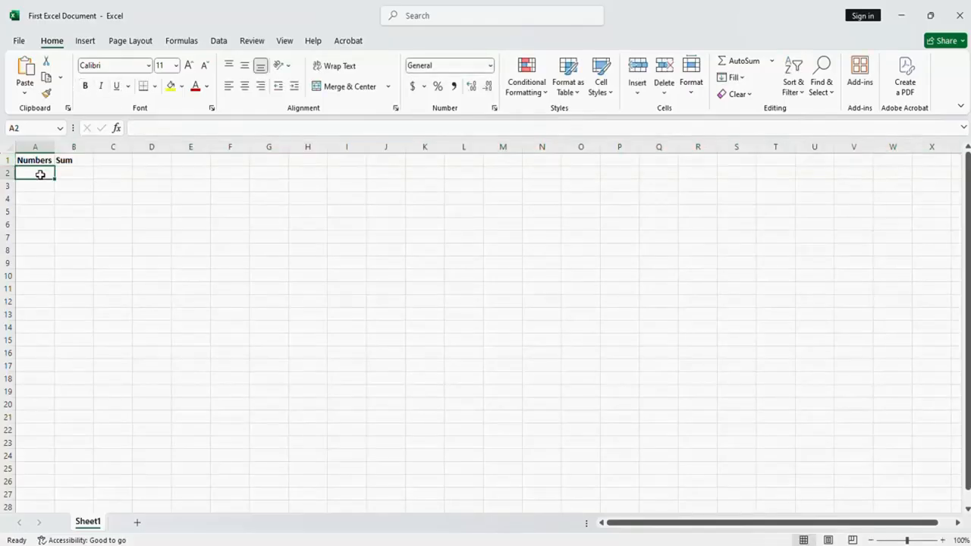
text(5)
key(Return)
text(16)
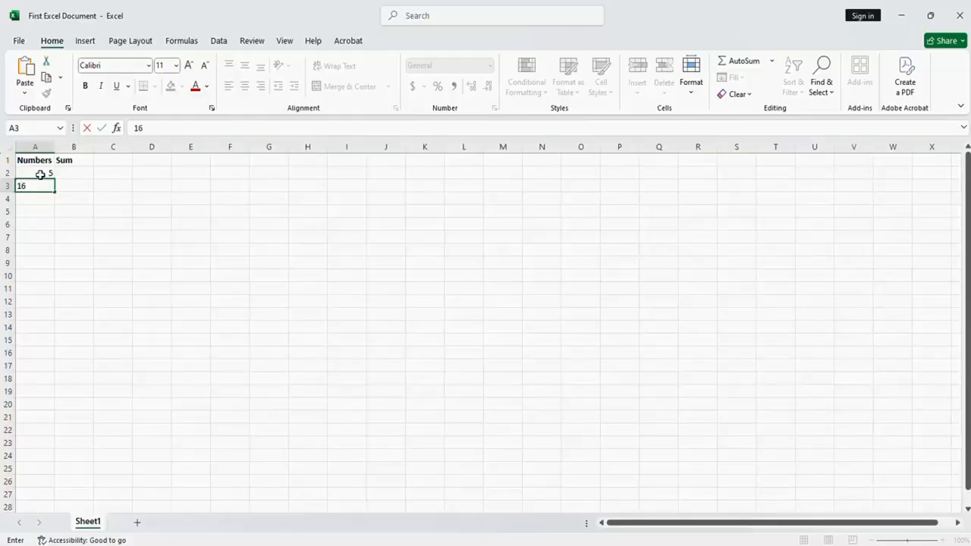
text(0)
key(Return)
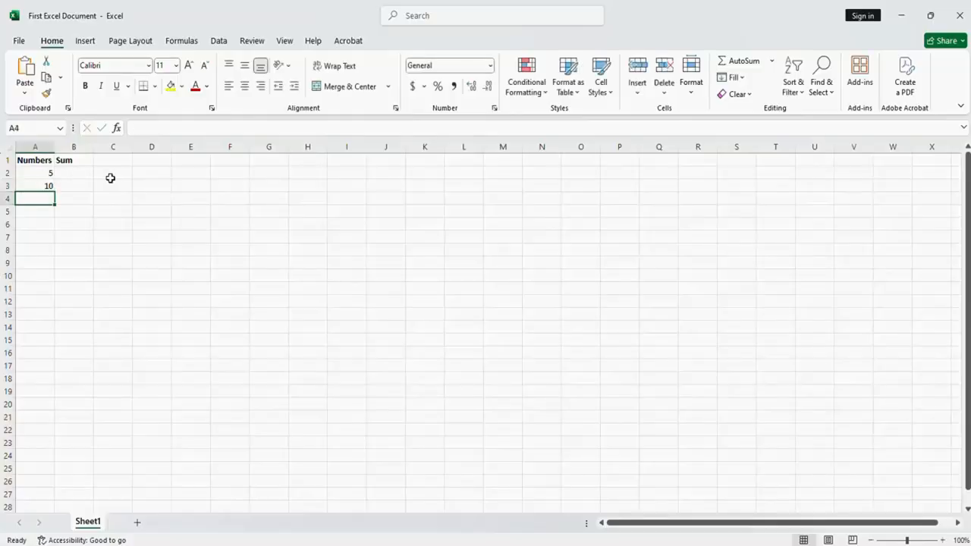
text(15)
key(Return)
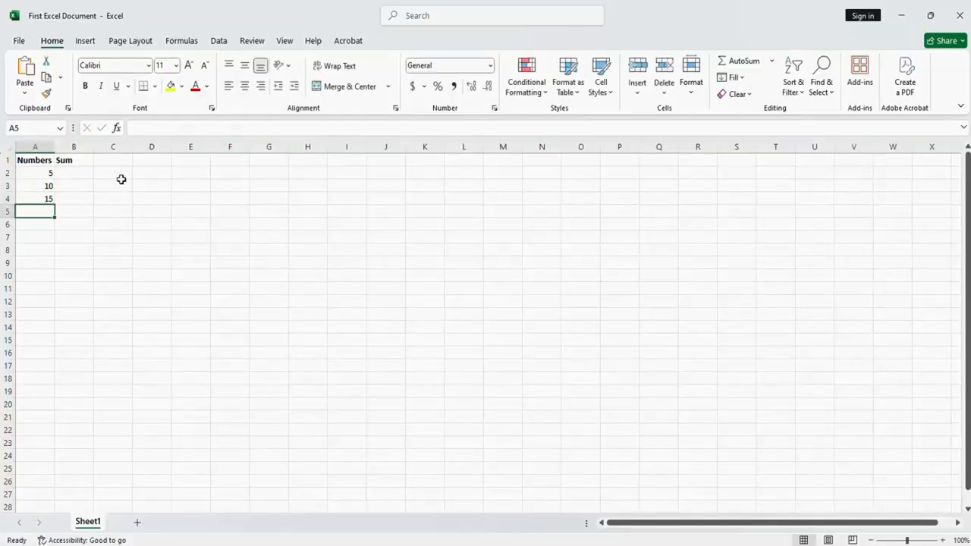
text(5)
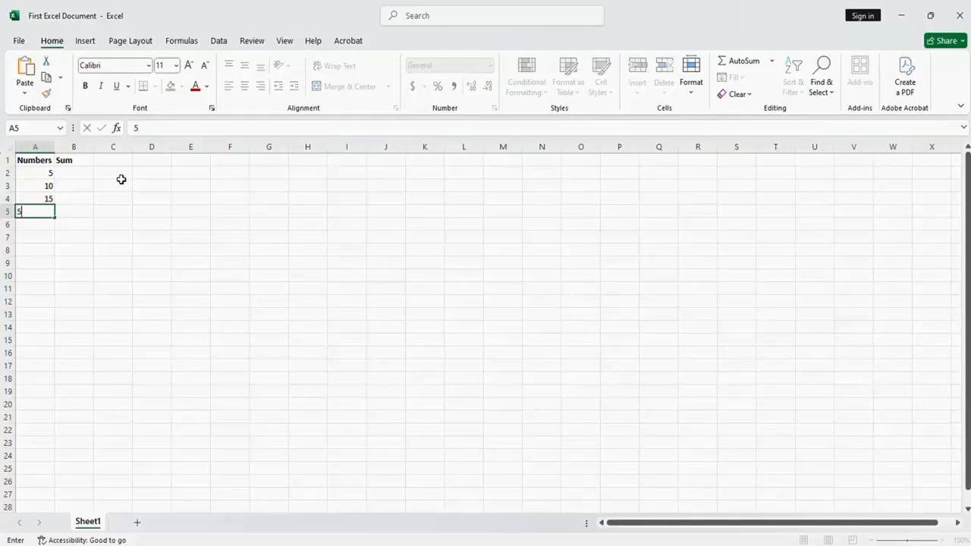
key(Return)
text(3)
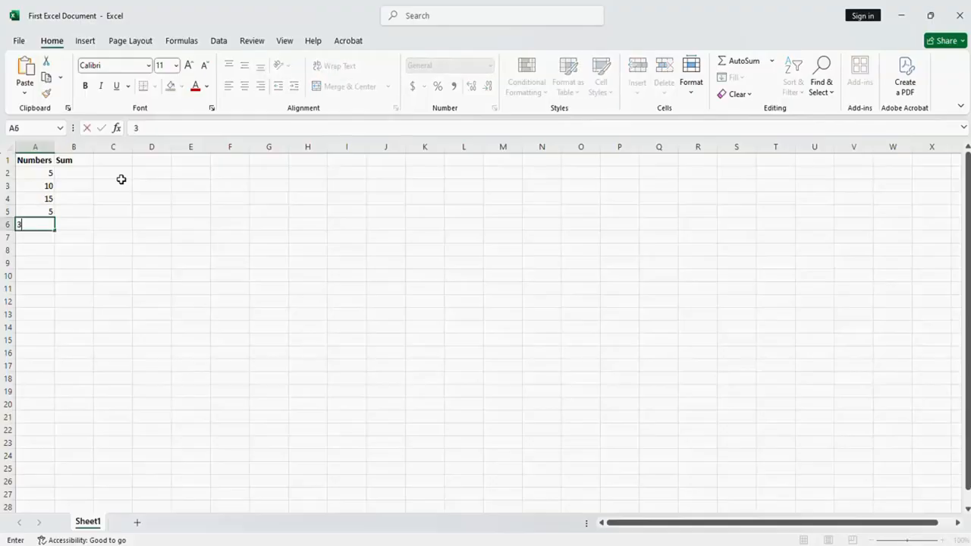
key(Return)
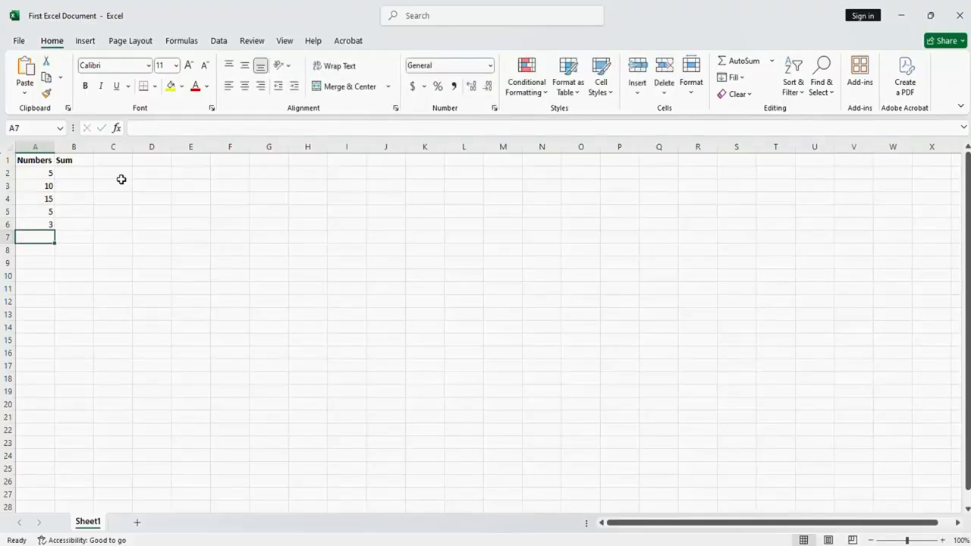
text(5)
key(Return)
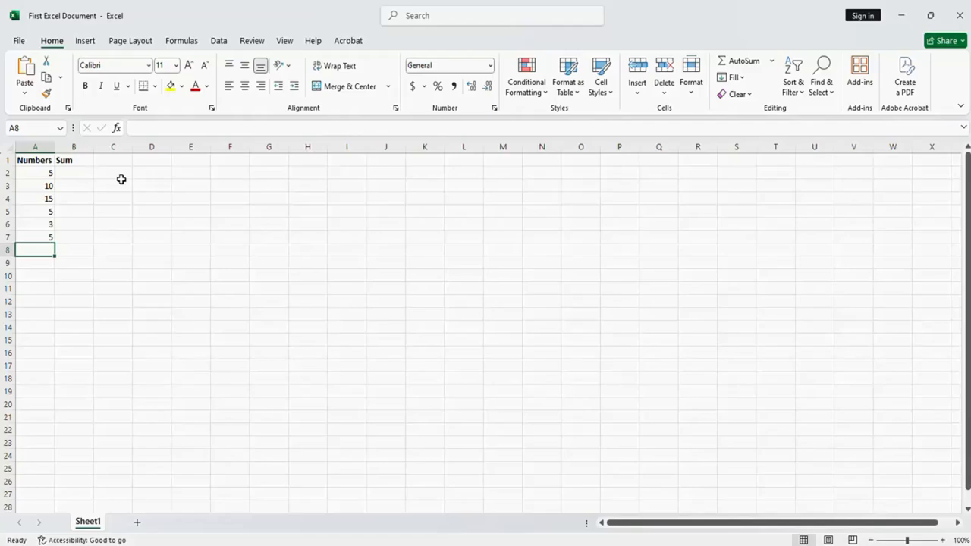
text(2)
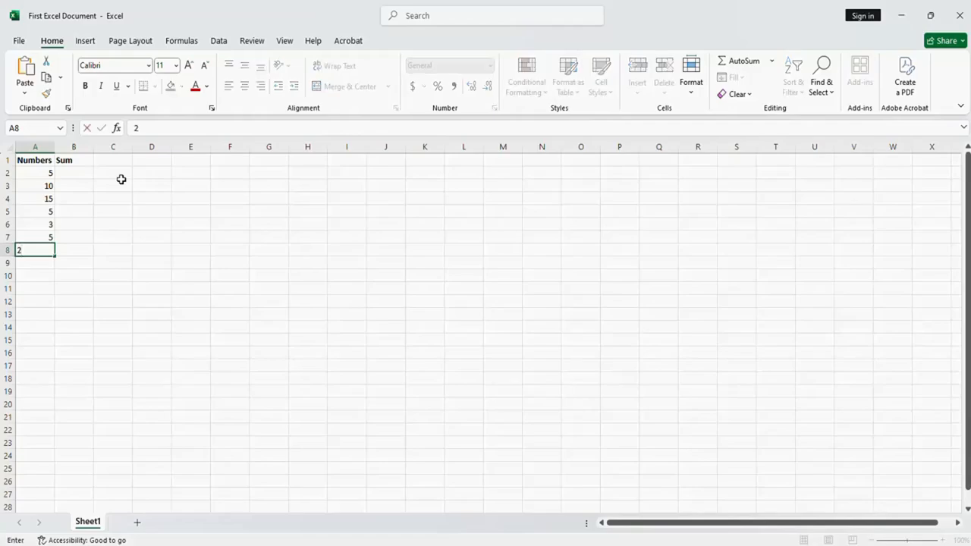
text(0)
key(Return)
text(50)
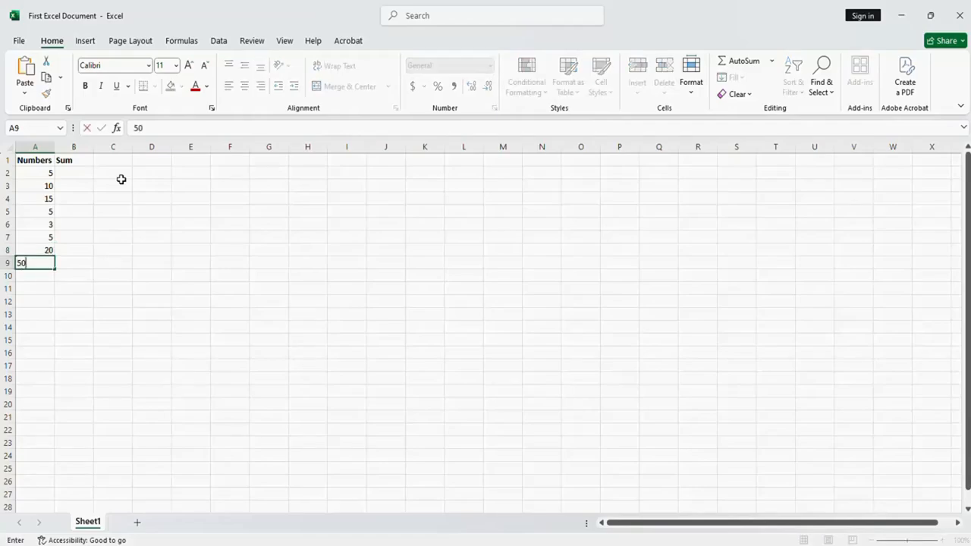
key(Return)
text(5)
key(Return)
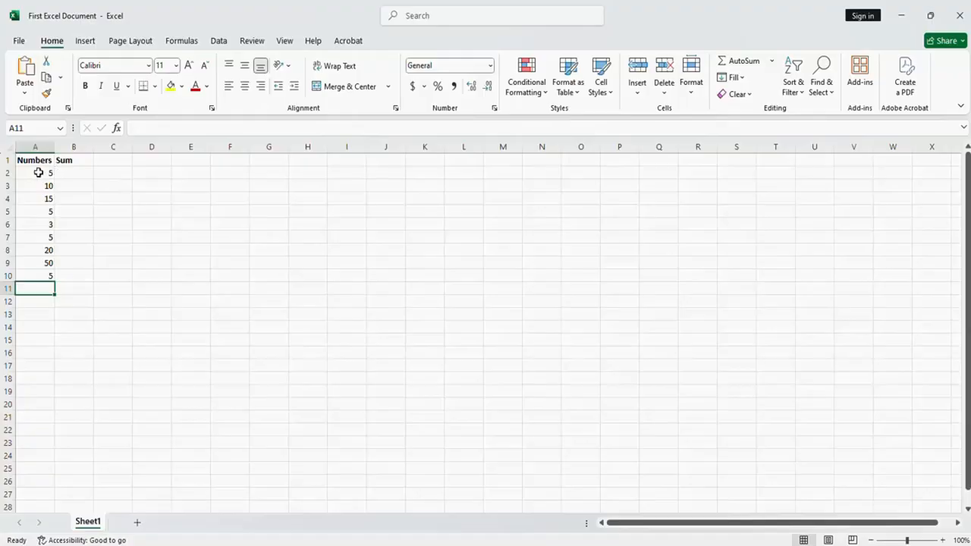
Enter the formula =sum(A2:A10) in B2 under the Sum header to total the Numbers column
drag(41, 173, 26, 276)
drag(26, 242, 23, 172)
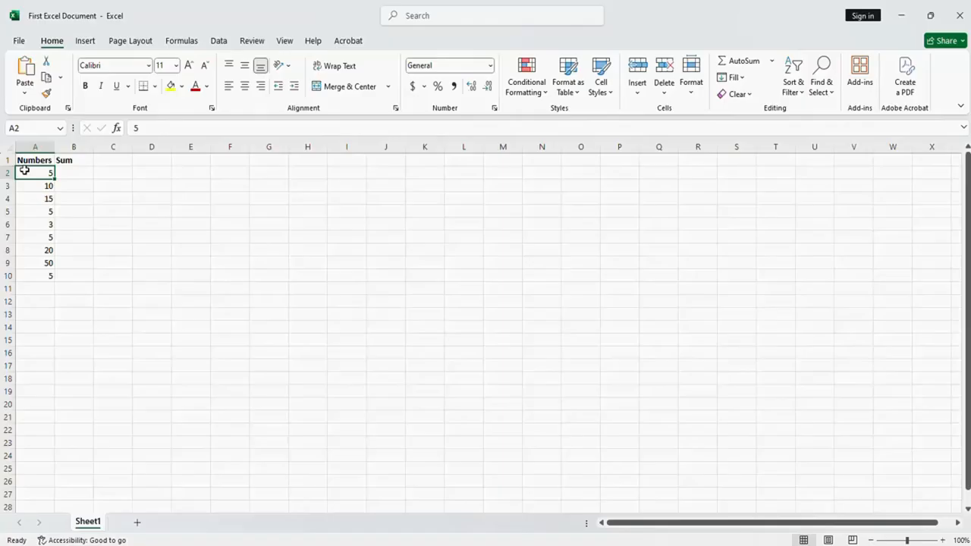
click(68, 173)
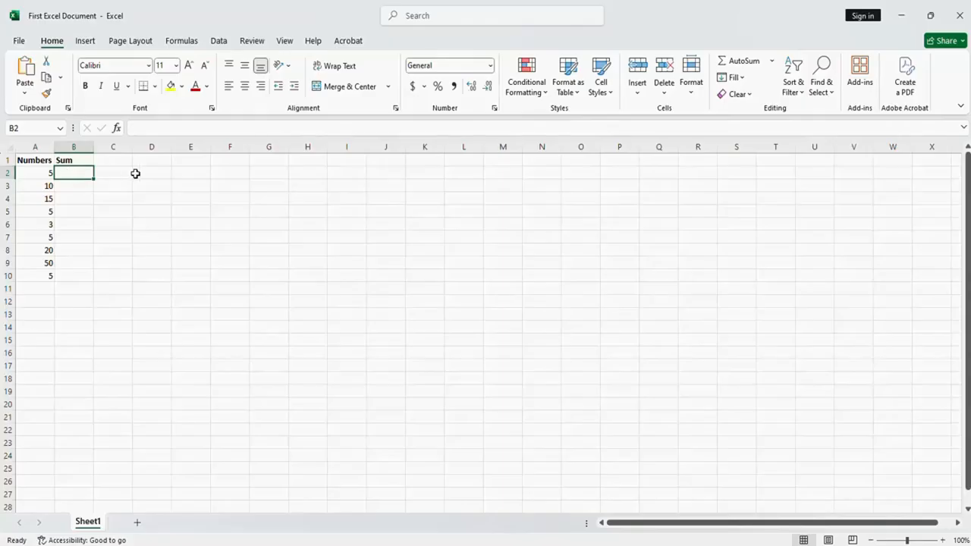
text(=)
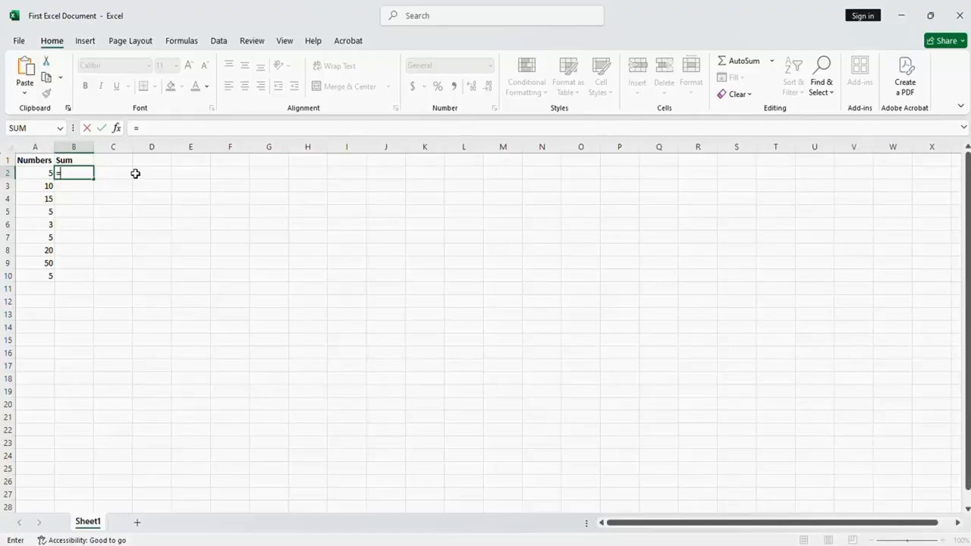
text(sum)
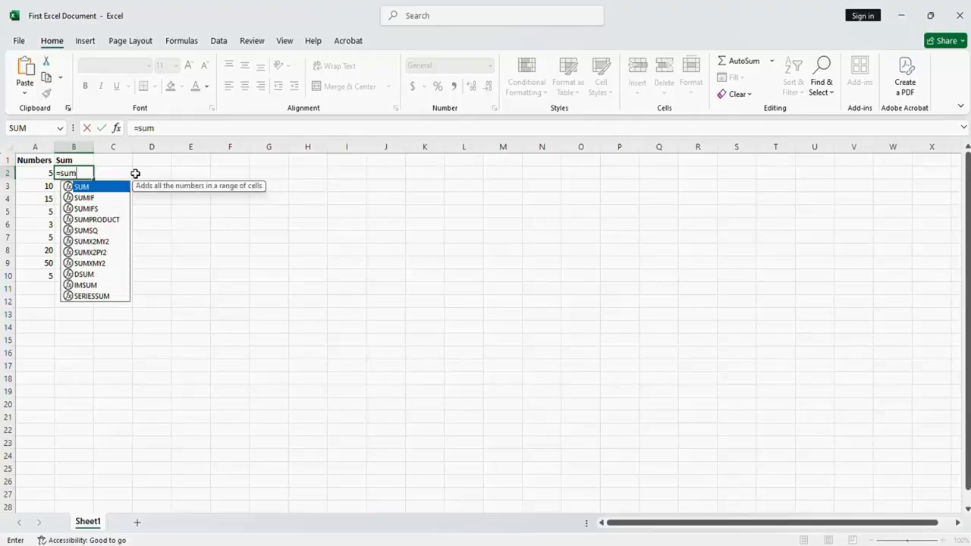
text(()
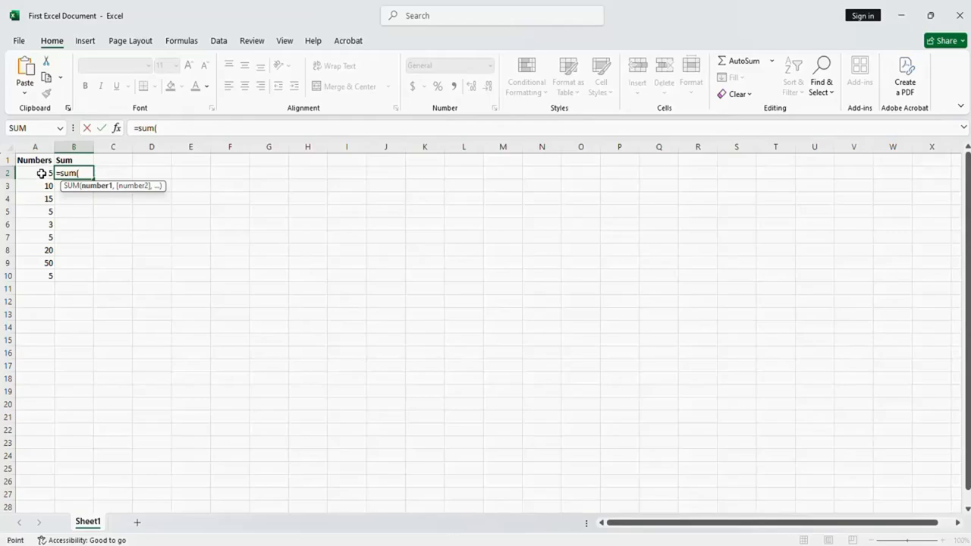
drag(42, 173, 39, 269)
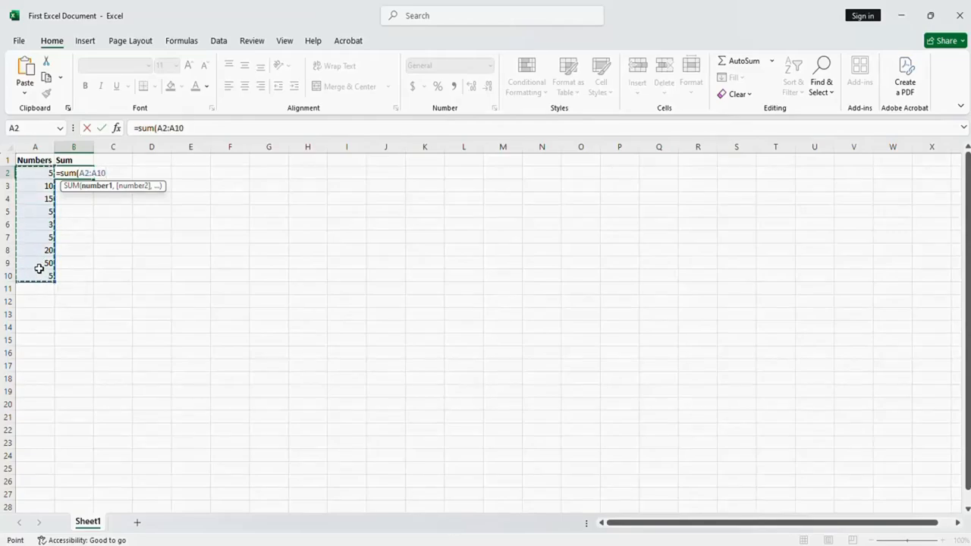
text())
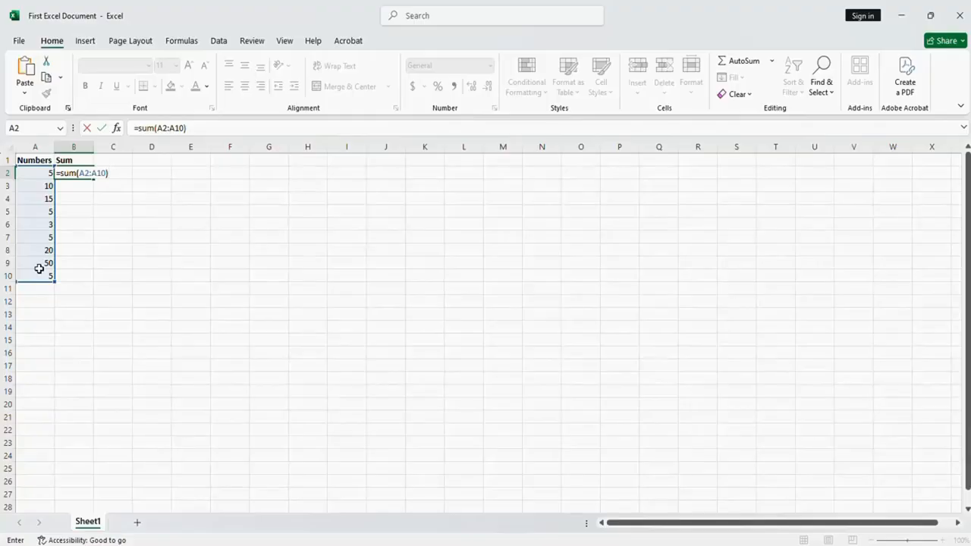
key(Return)
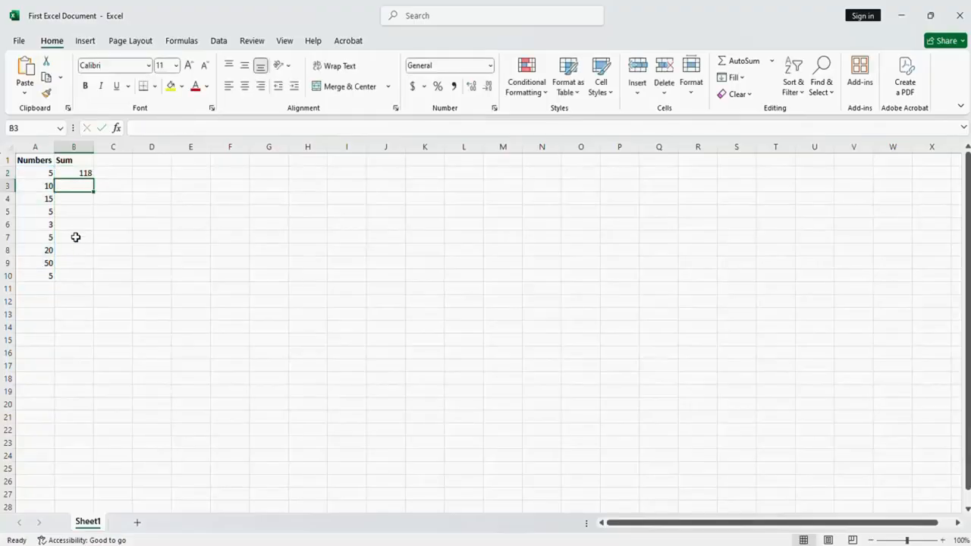
click(75, 173)
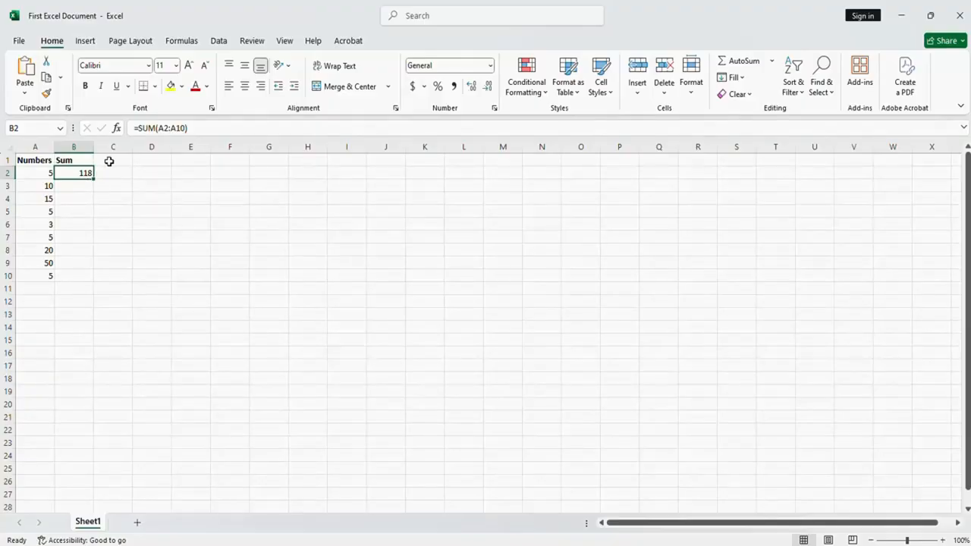
Add the header Average in C1, beside the Sum header
click(109, 160)
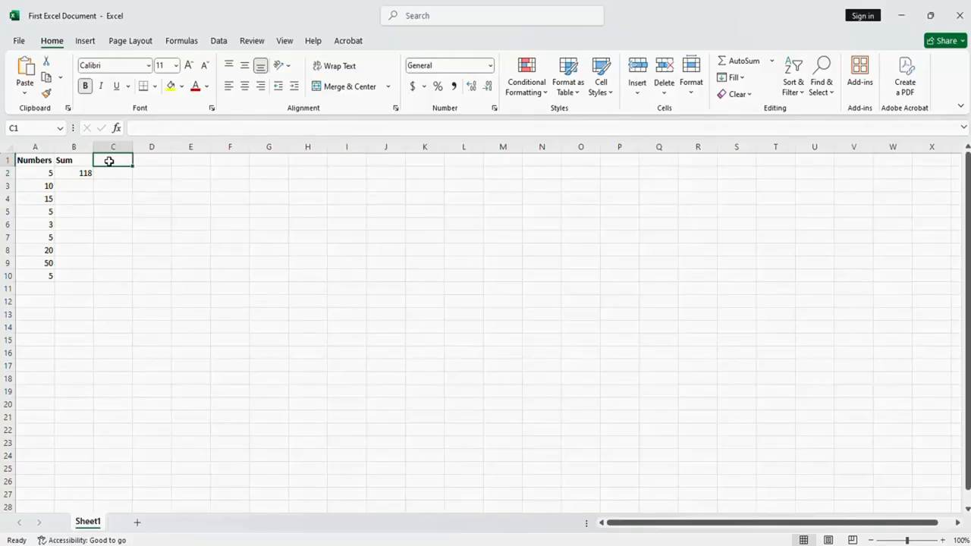
text(Average)
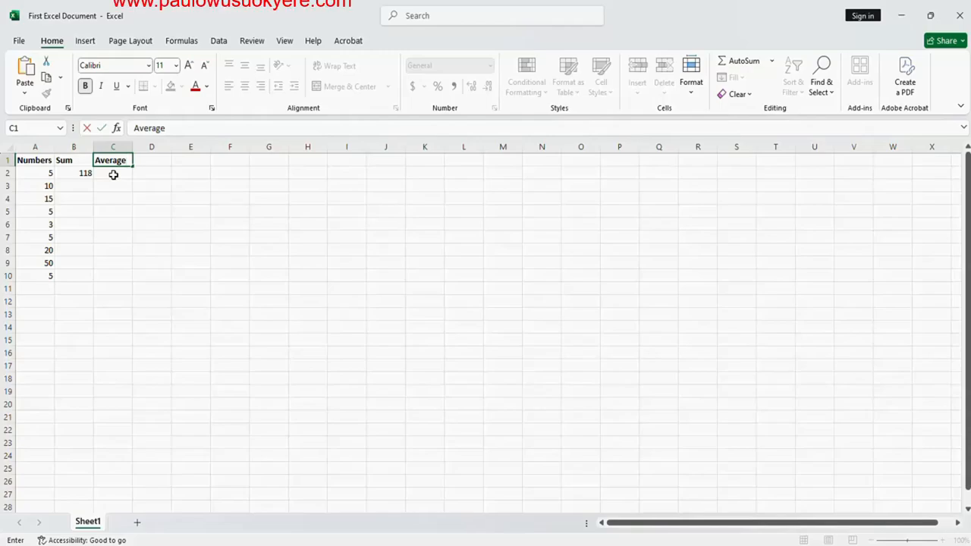
Enter the formula =average(A2:A10) in C2 to calculate the mean of the Numbers column
click(113, 174)
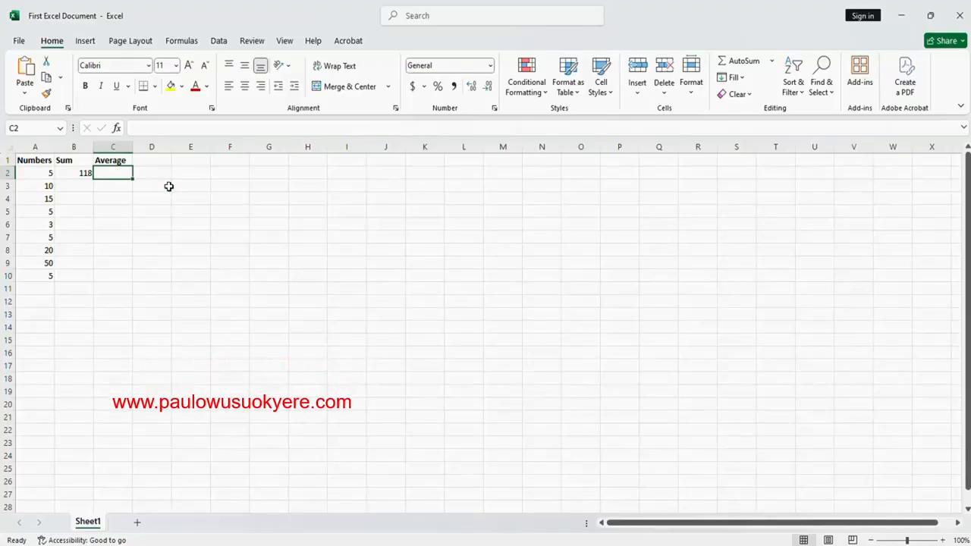
text(=avae)
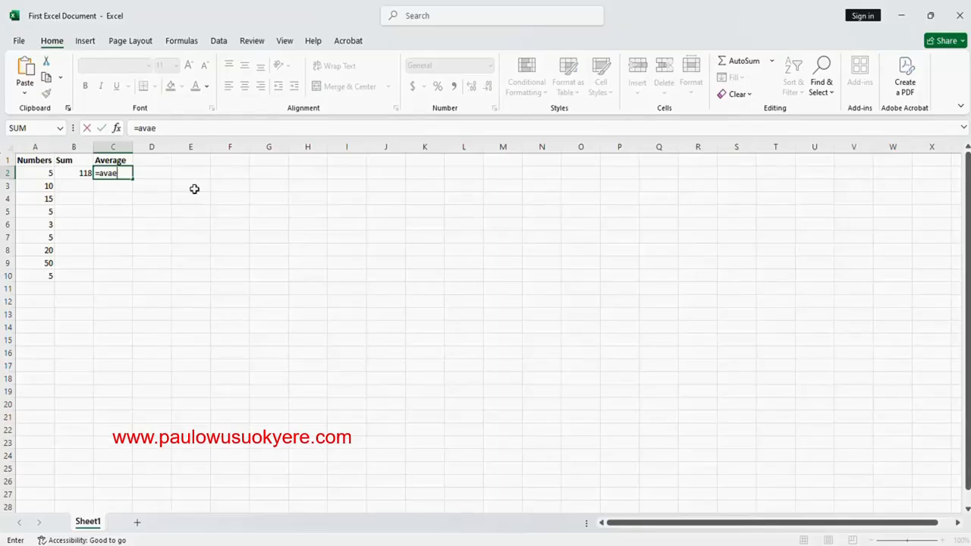
key(BackSpace)
key(BackSpace)
text(erage)
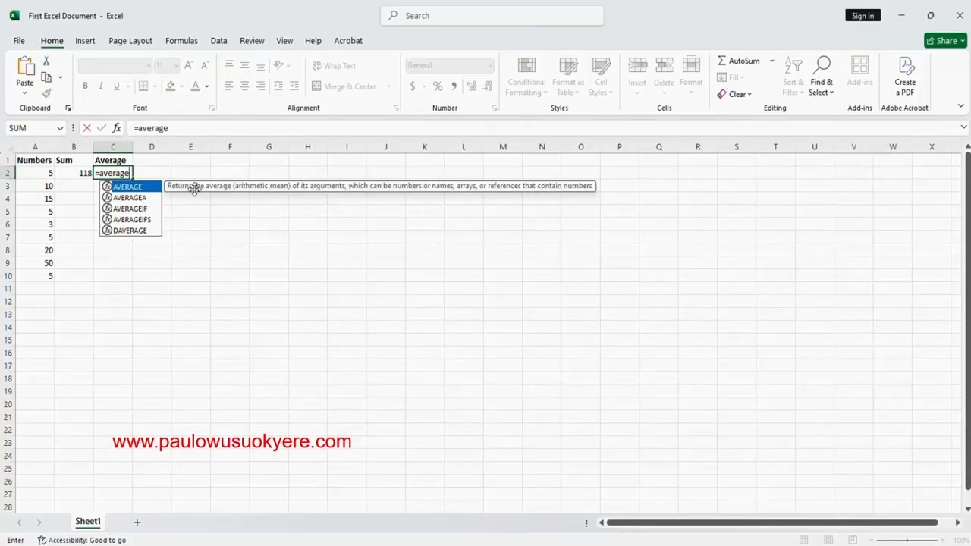
text(()
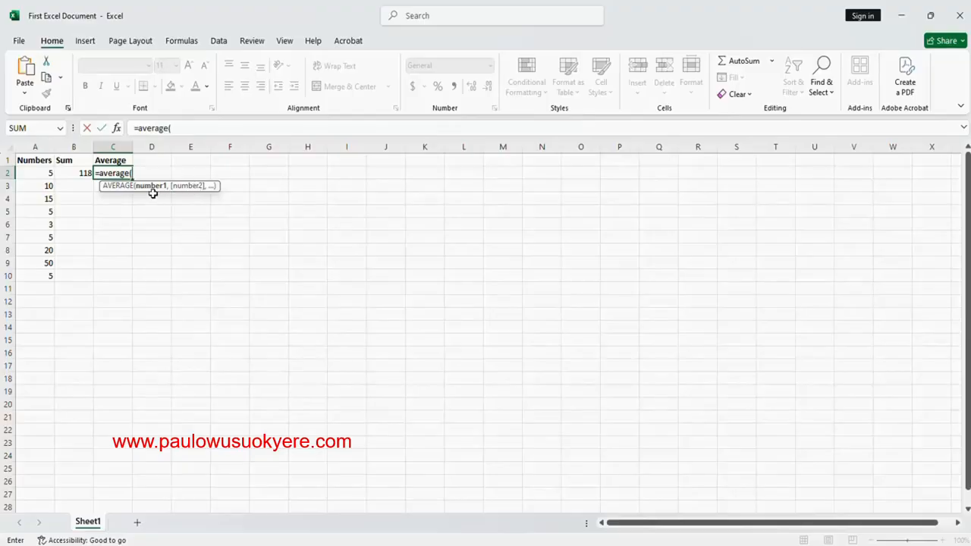
drag(33, 174, 33, 270)
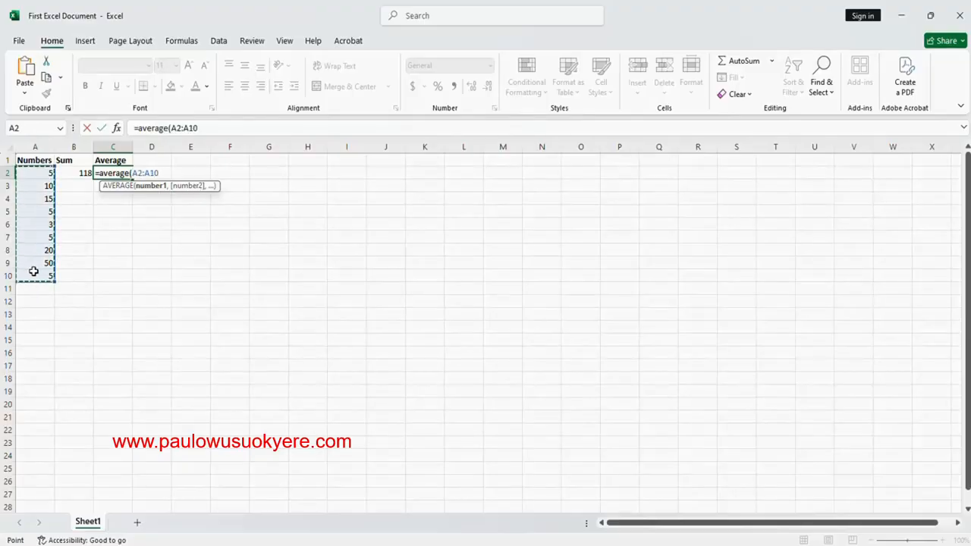
text())
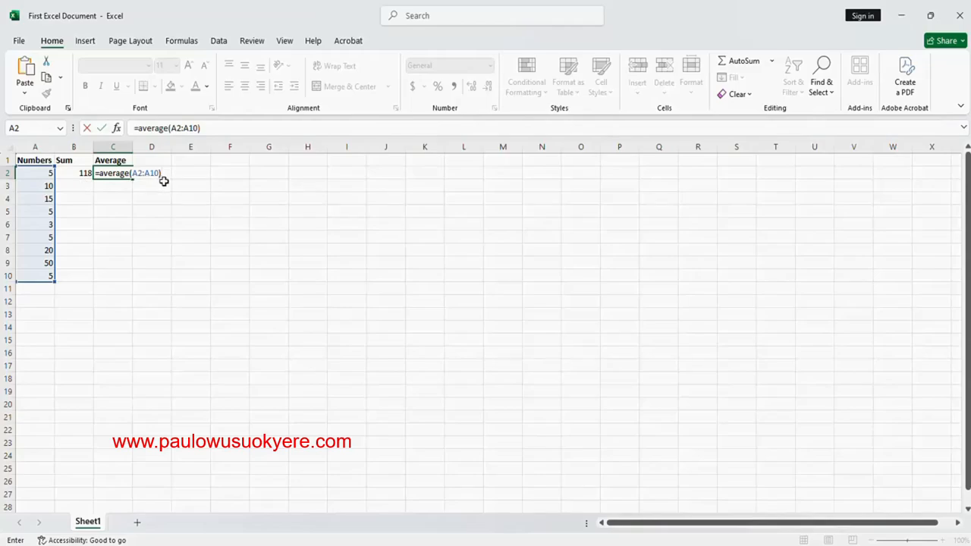
key(Return)
click(112, 172)
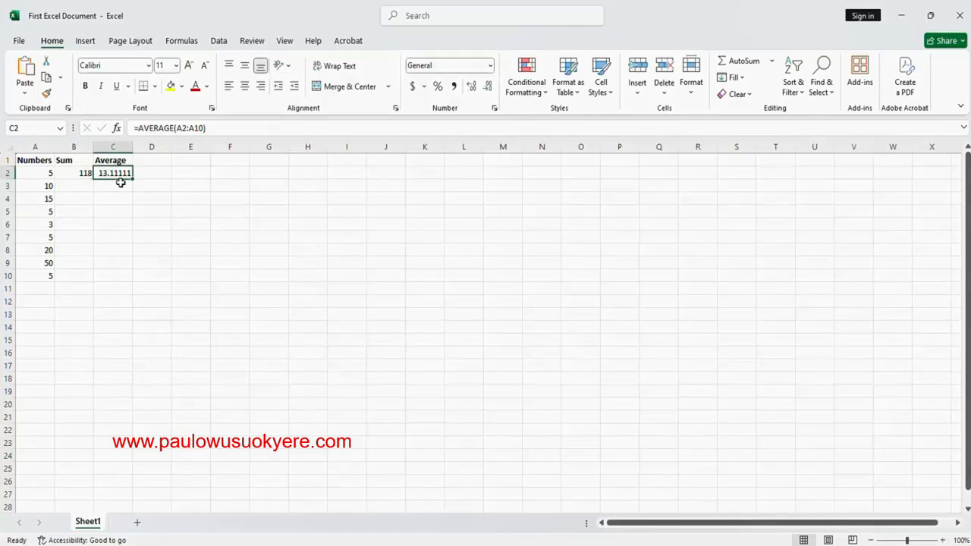
click(73, 175)
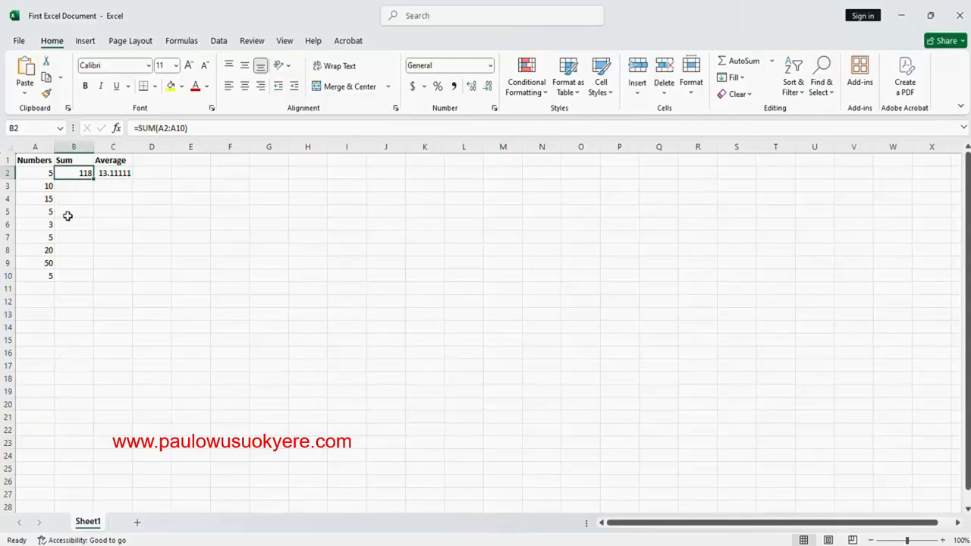
Add the header Minimum in D1 and widen column D so the header fits comfortably
click(150, 161)
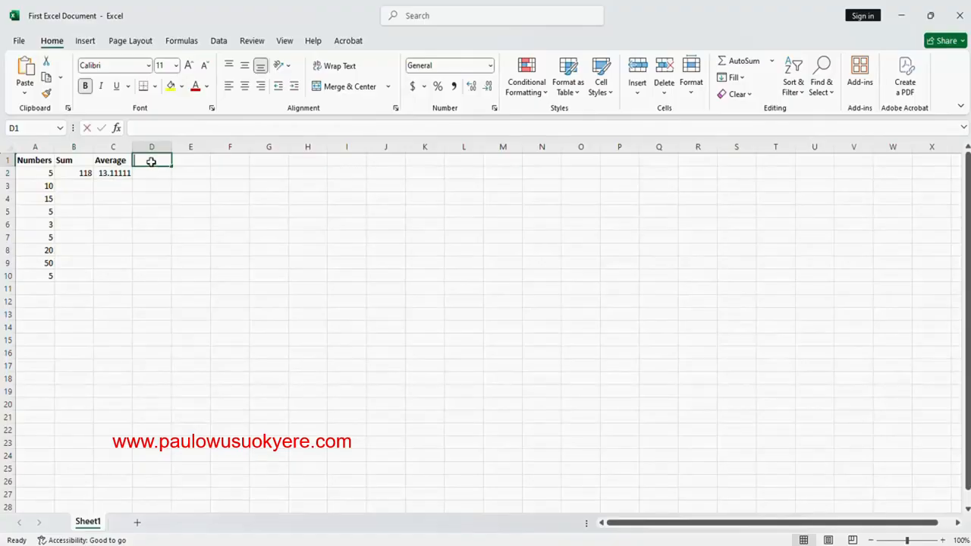
text(Minim)
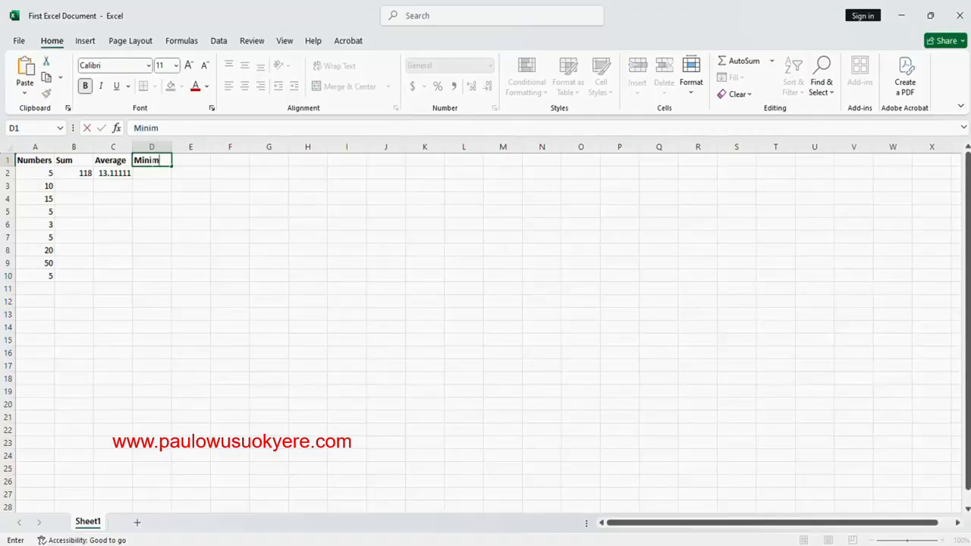
text(unm)
key(Return)
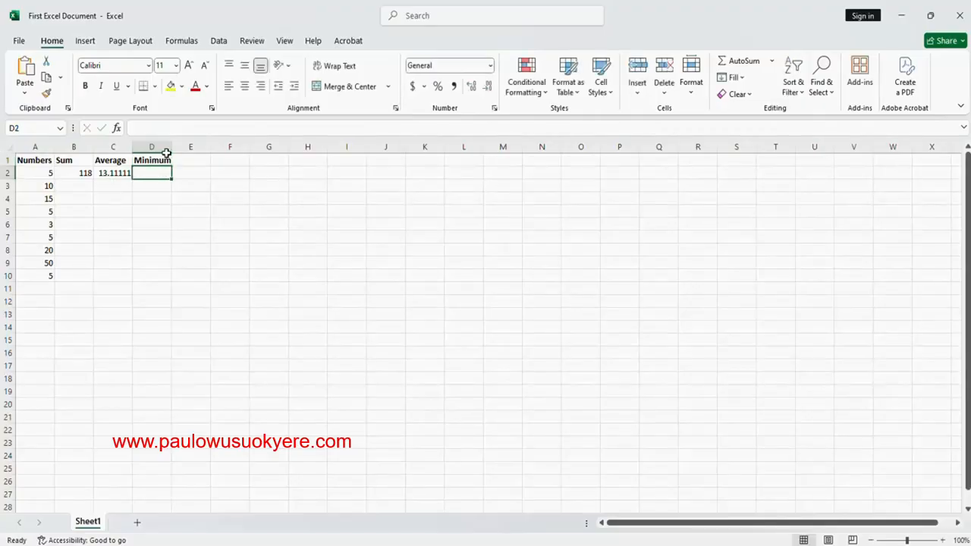
drag(172, 148, 188, 148)
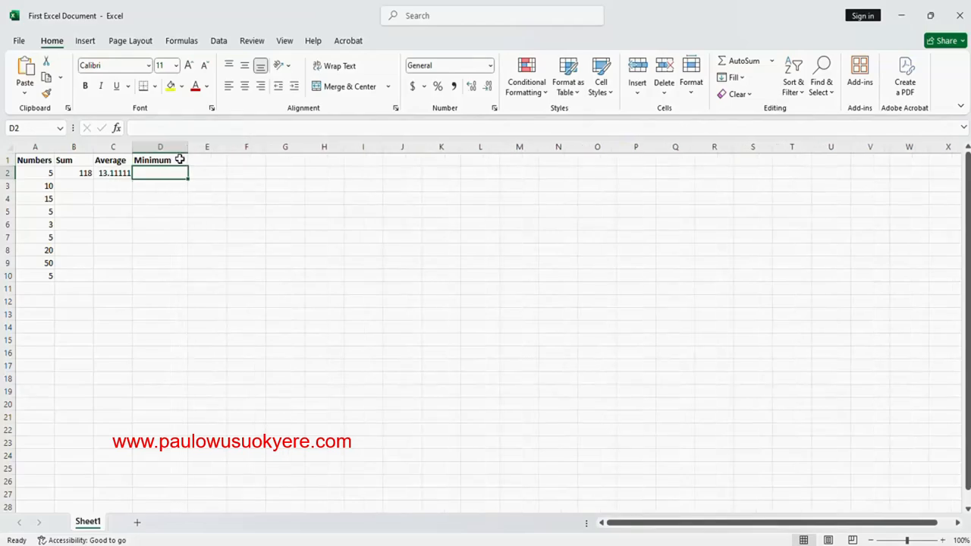
click(180, 159)
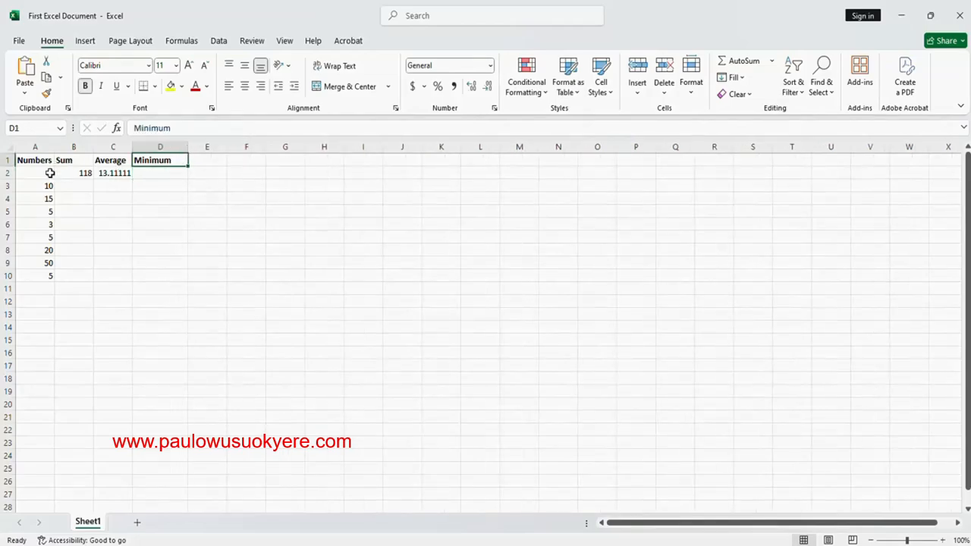
Enter the formula =min(A2:A10) in D2 to find the smallest value in the Numbers column
click(152, 174)
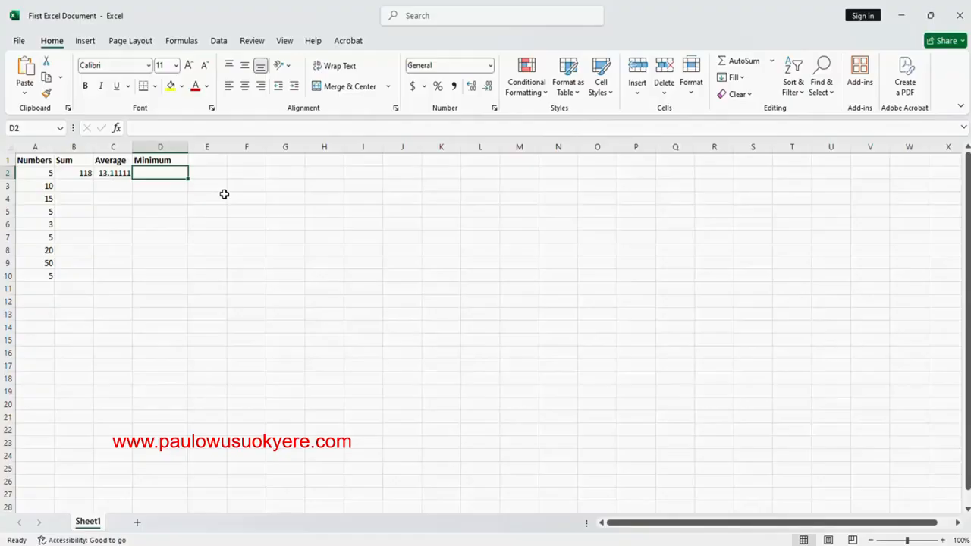
text(=)
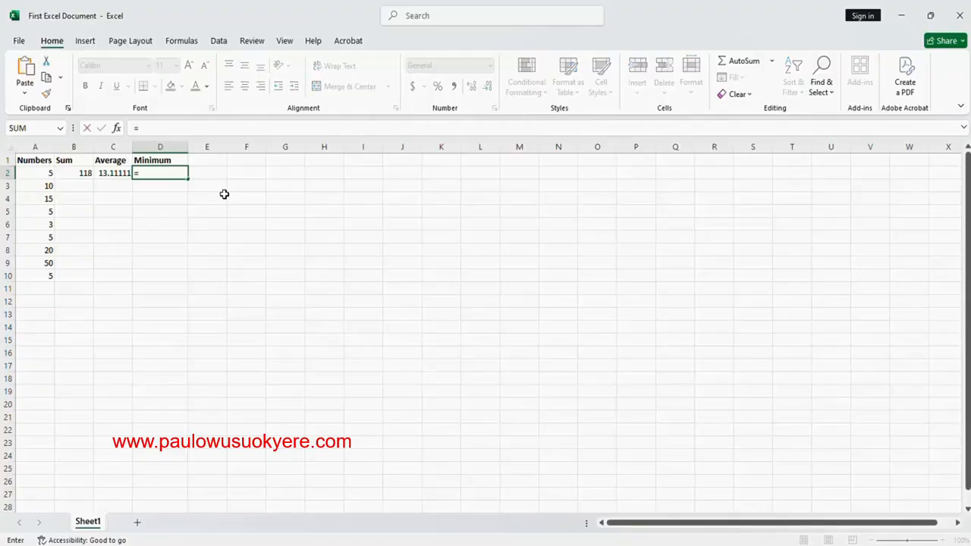
text(min()
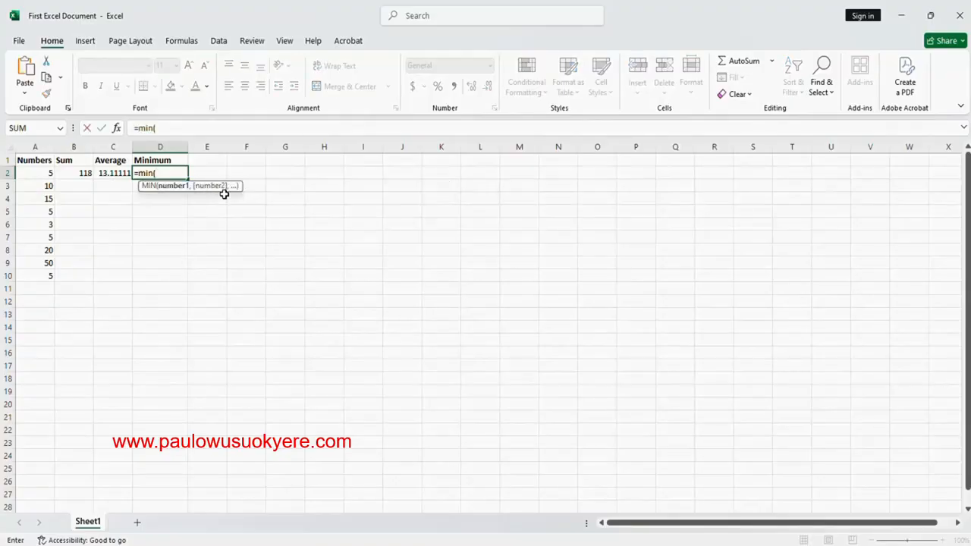
drag(35, 176, 34, 273)
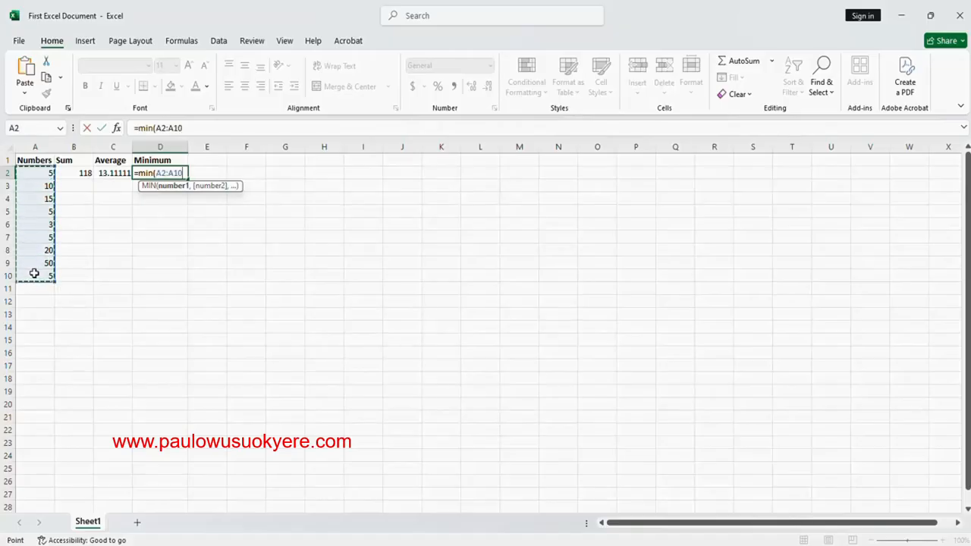
text())
key(Return)
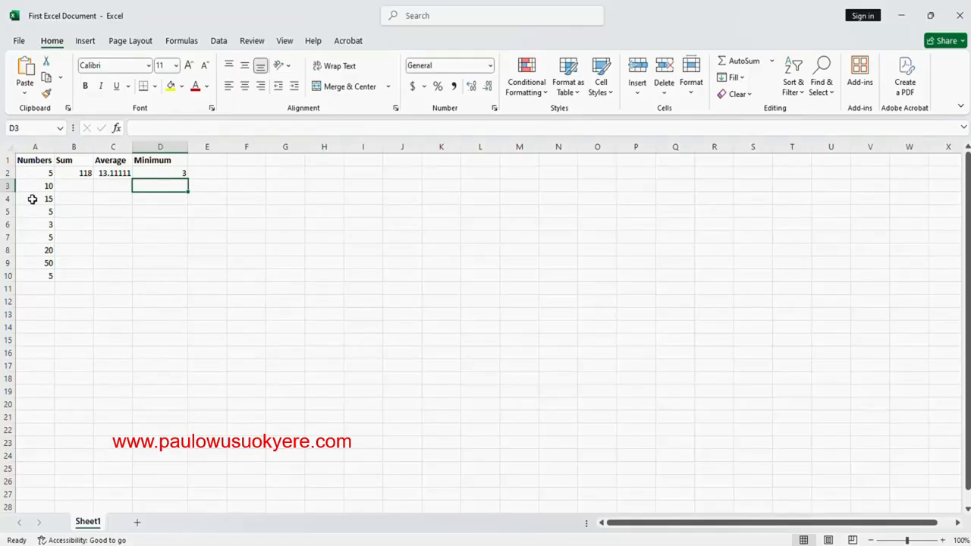
Add the header Maximum in E1 and widen column E so the header fits comfortably
click(205, 170)
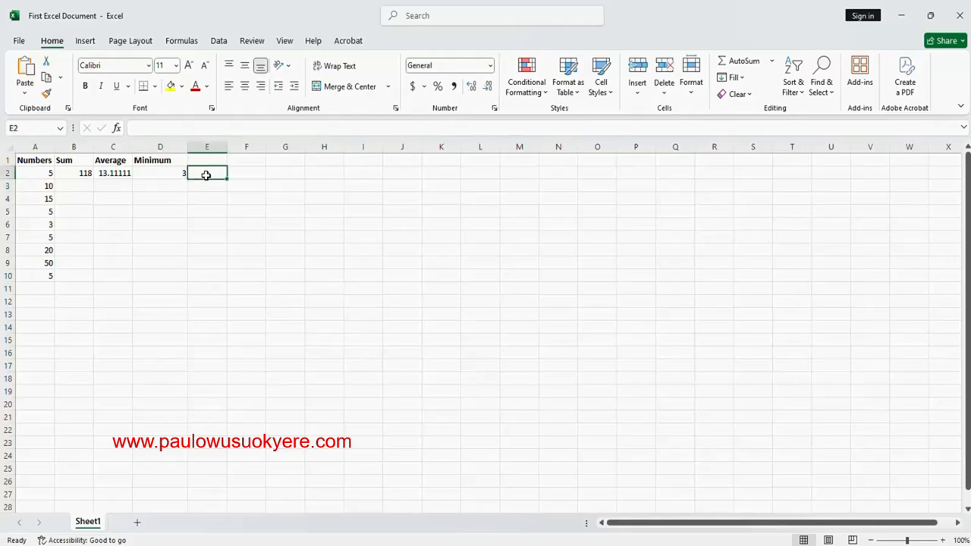
click(203, 160)
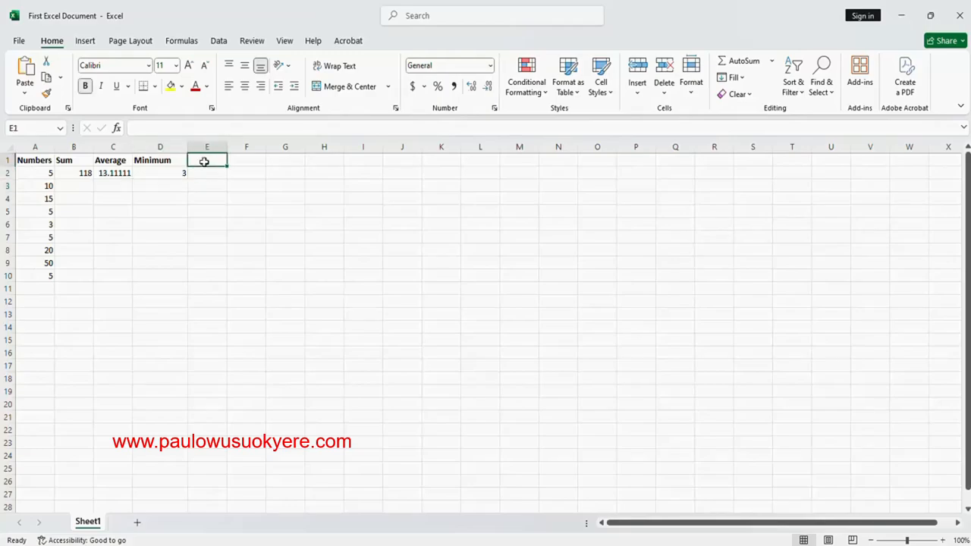
text(Maximum)
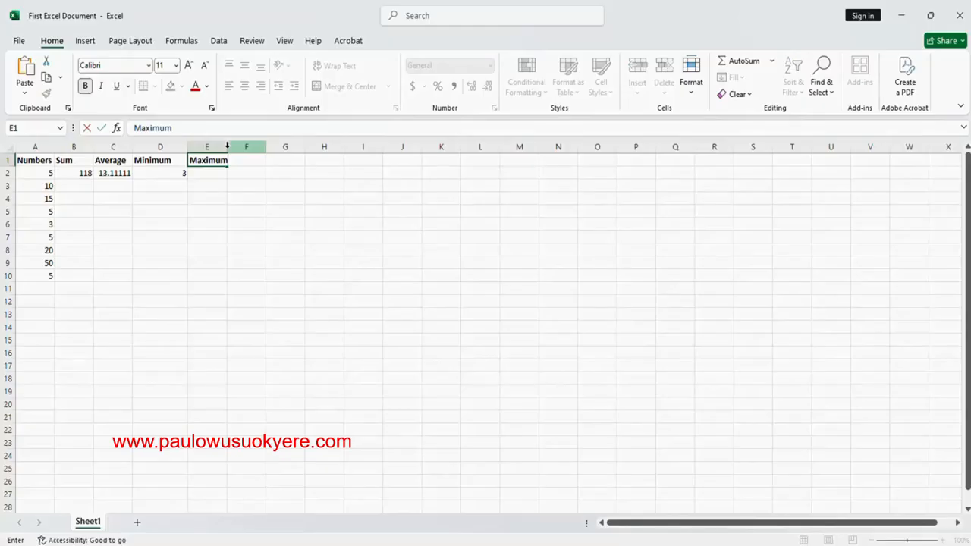
key(Return)
drag(227, 145, 242, 145)
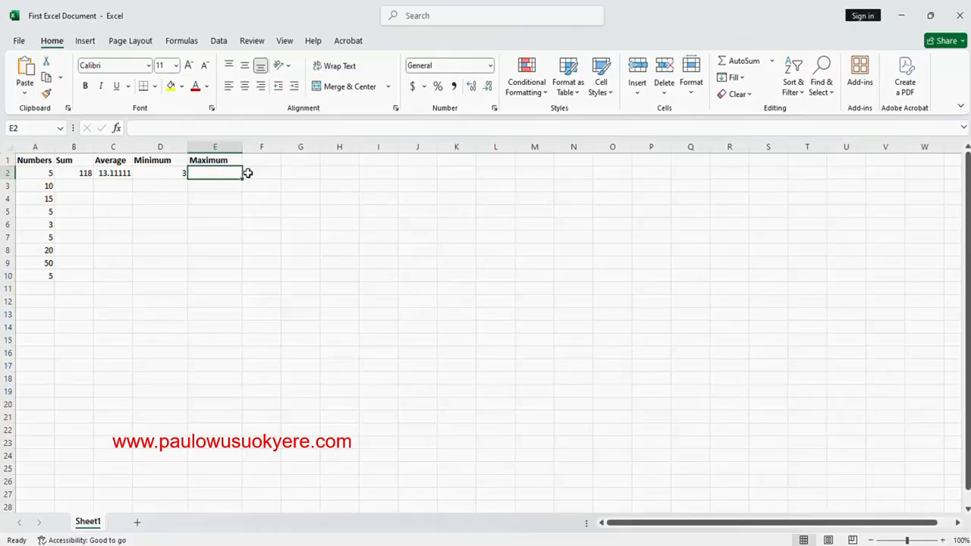
Enter the formula =max(A2:A10) in E2 to find the largest value in the Numbers column
text(=max)
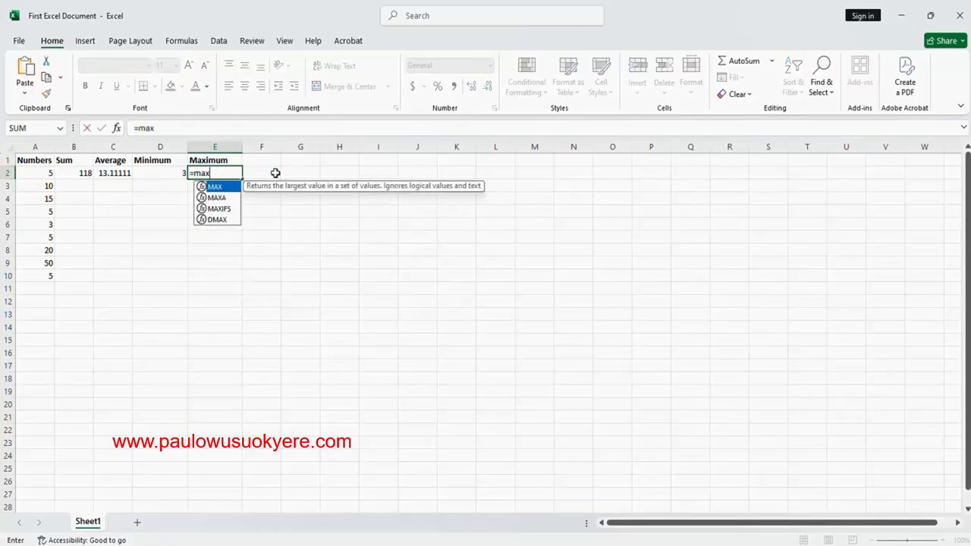
text(()
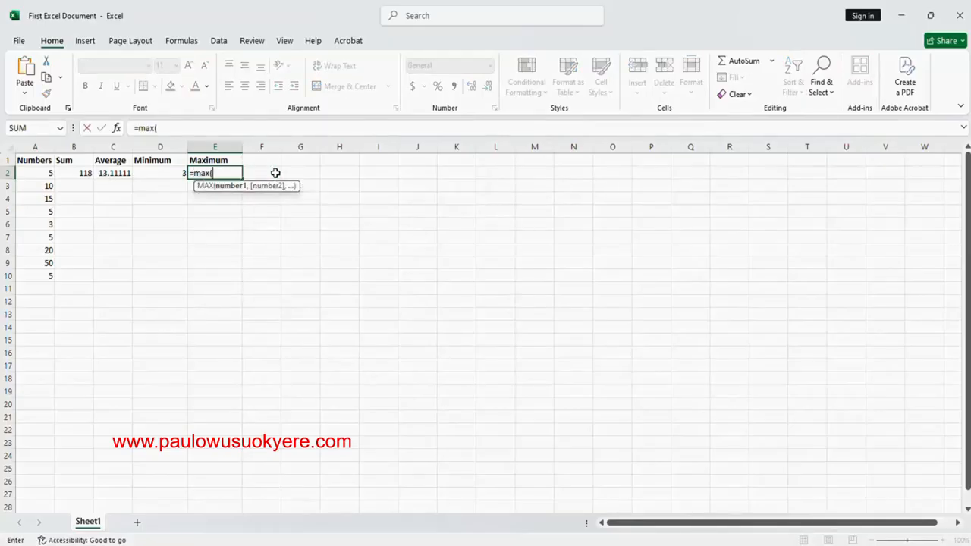
click(48, 173)
drag(49, 173, 49, 271)
text())
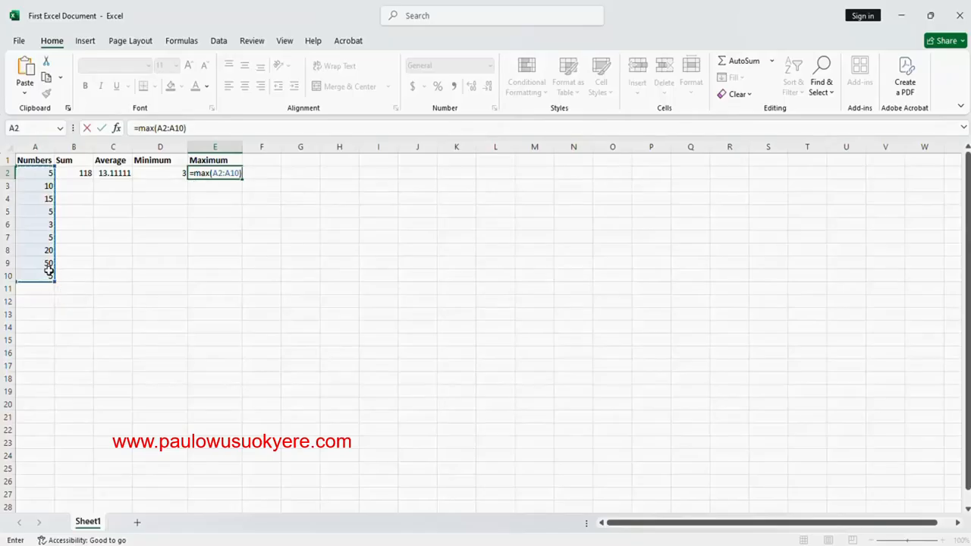
key(Return)
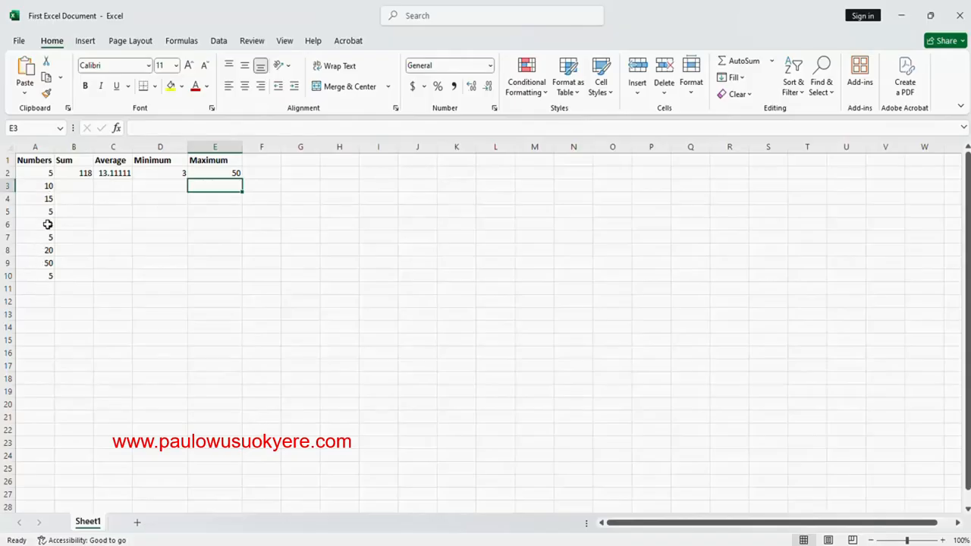
Add the header Mode in F1, beside the Maximum header
click(265, 163)
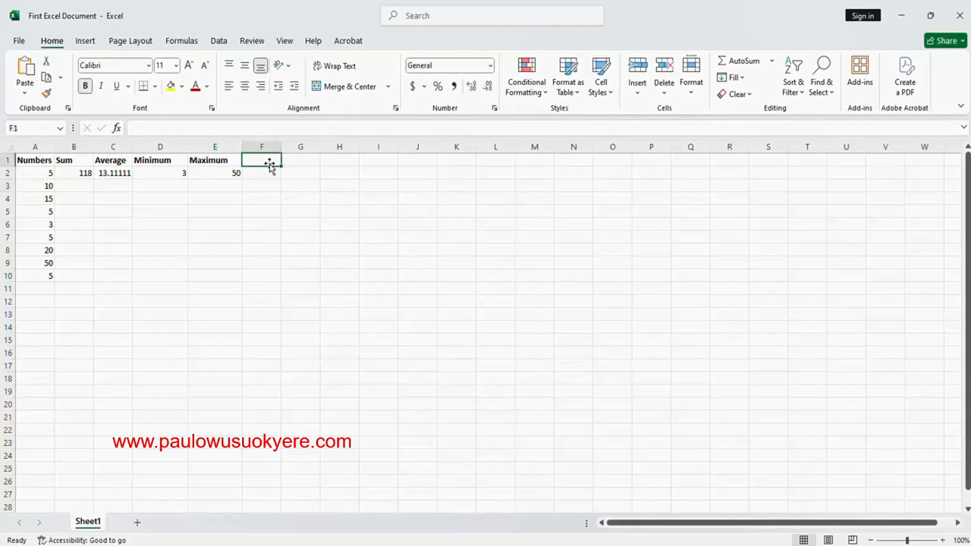
text(Mod)
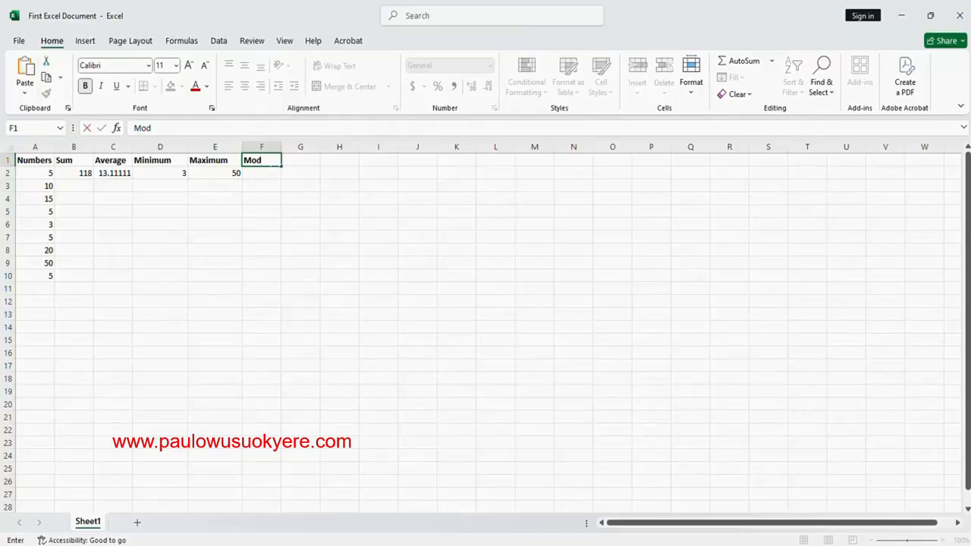
text(e)
Enter the formula =mode(A2:A10) in F2 to find the most frequent value in the Numbers column
click(267, 173)
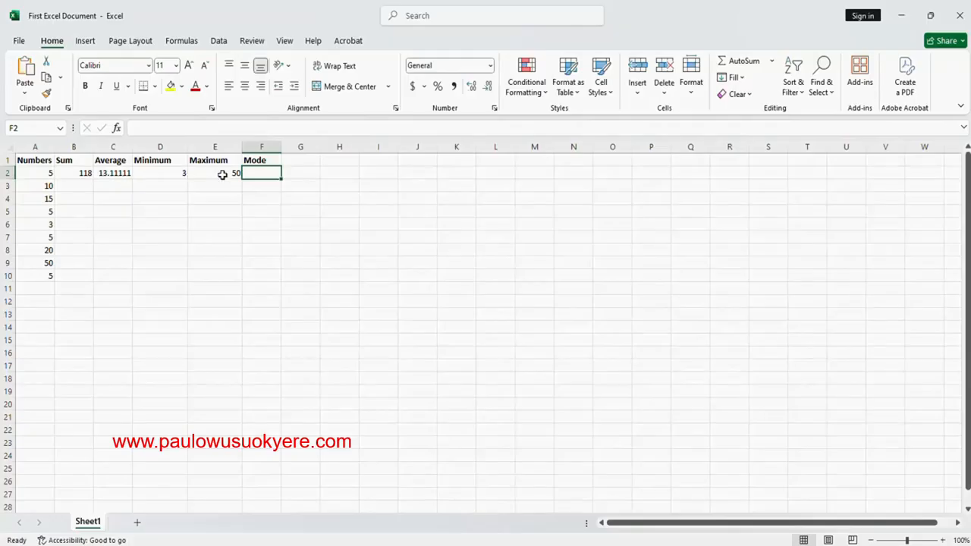
text(=)
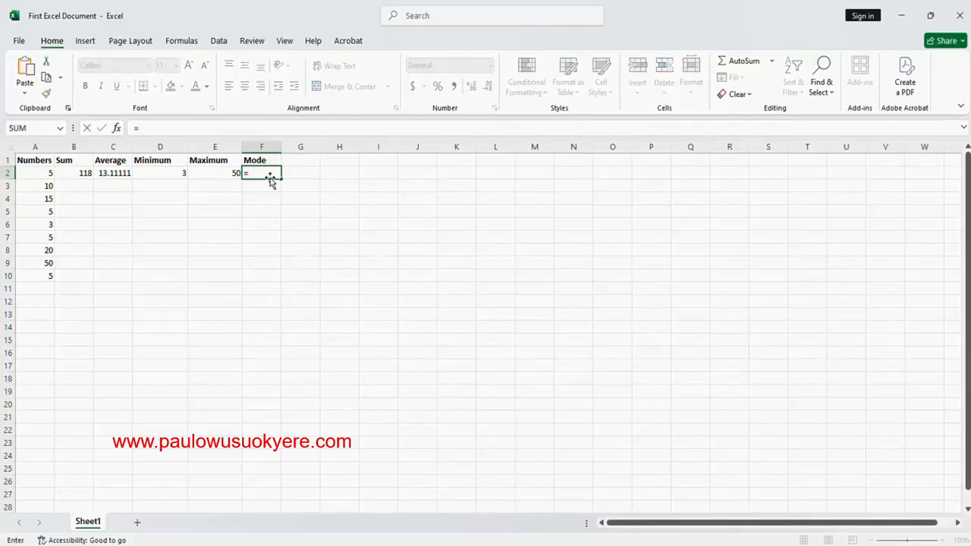
text(mode)
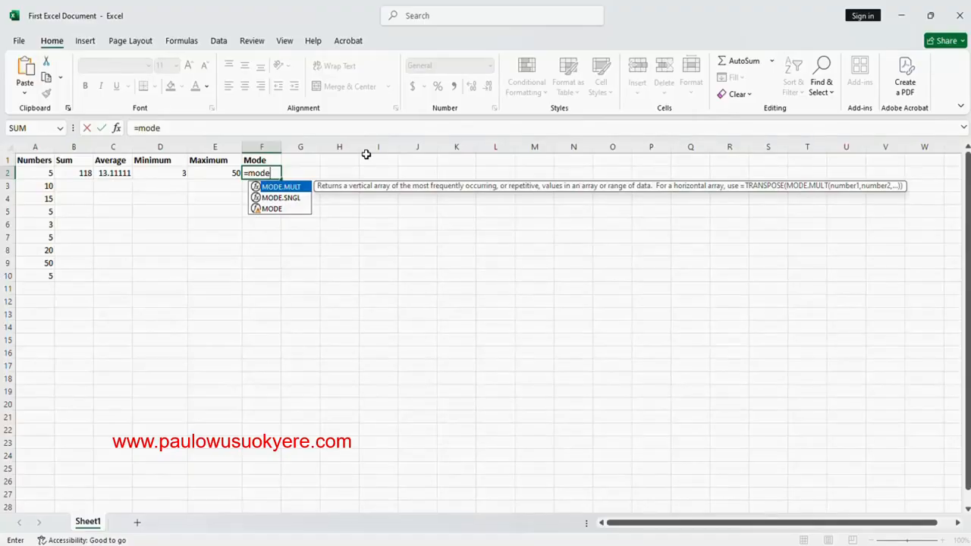
text(()
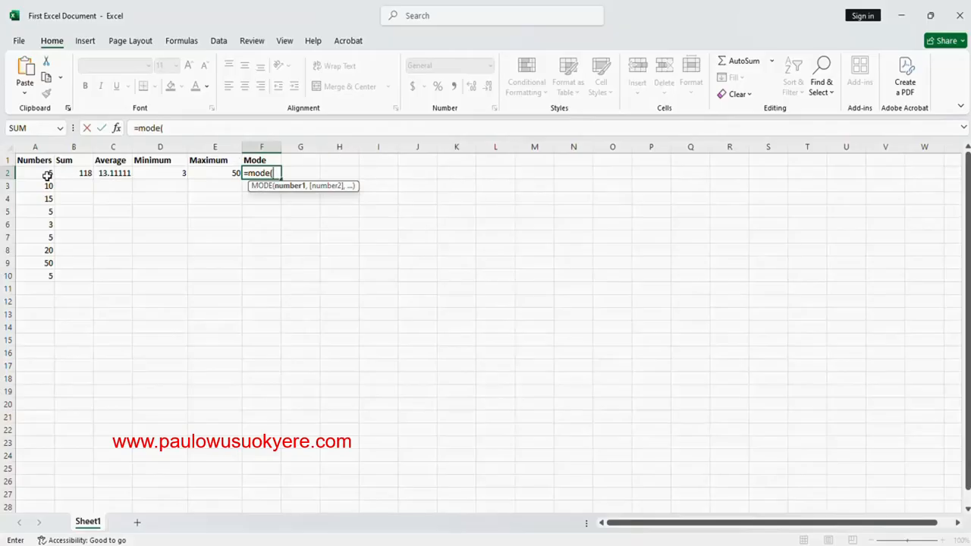
drag(47, 174, 46, 272)
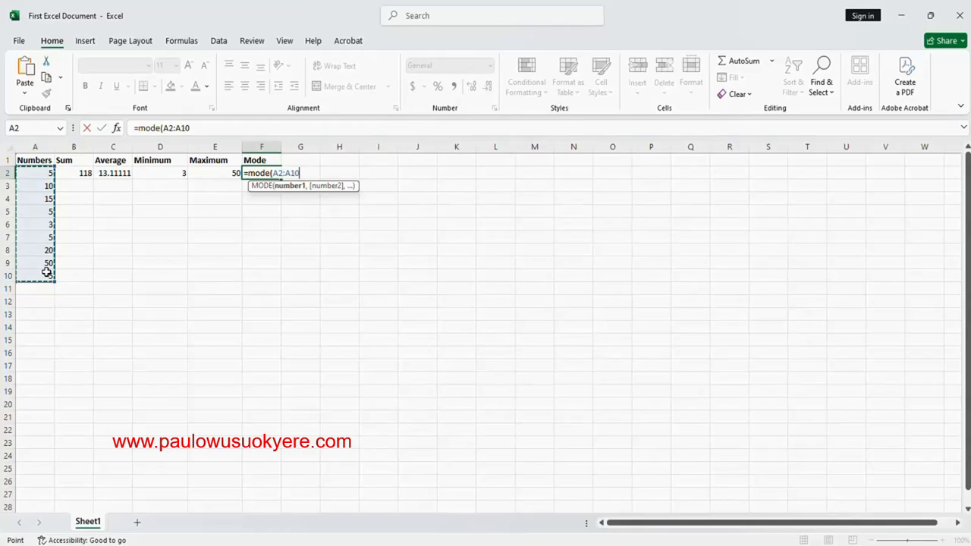
text())
key(Return)
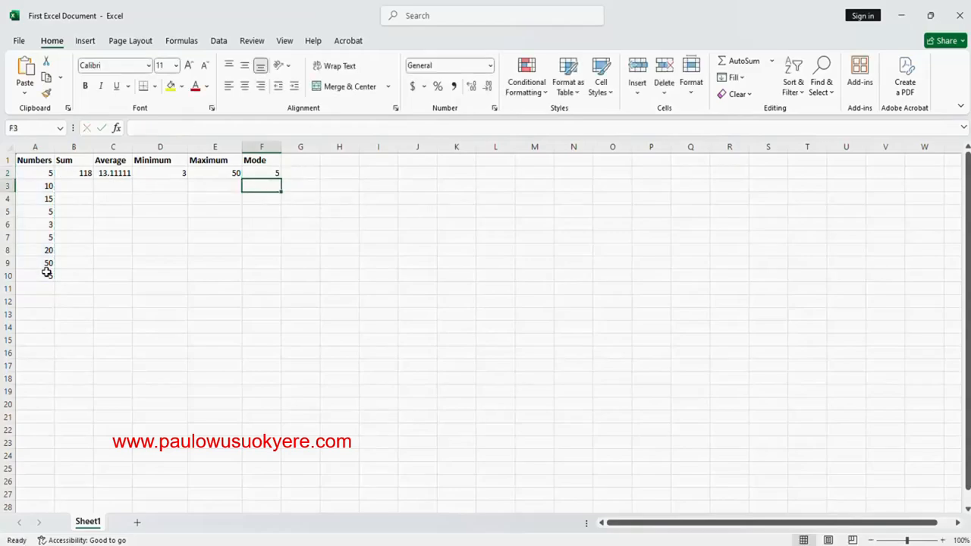
click(251, 174)
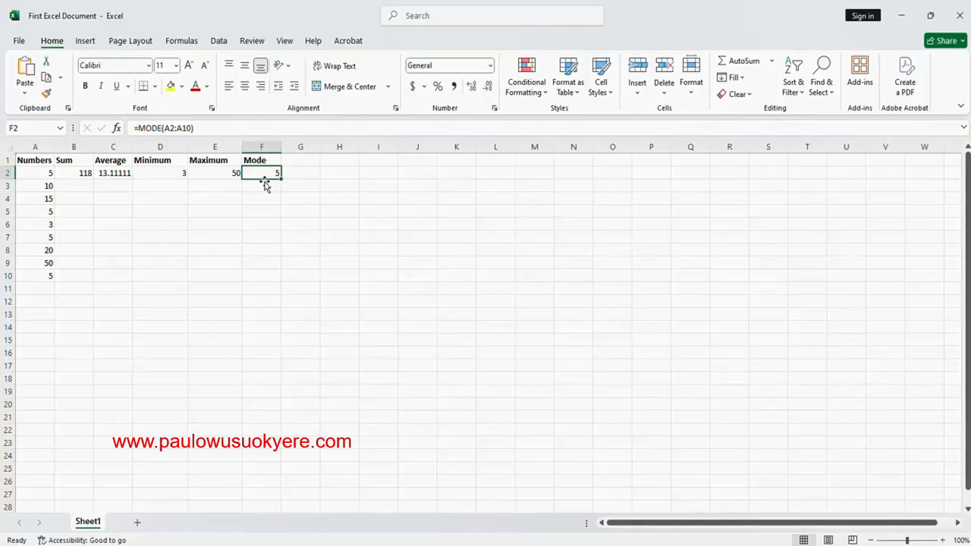
Start a second table with the header Numbers in I1 and the header Mod 2 in J1
click(298, 172)
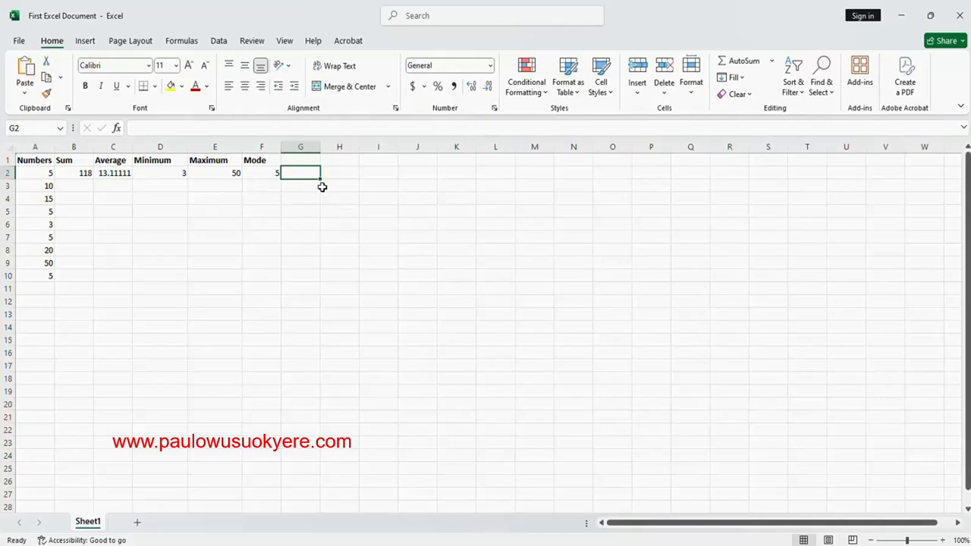
click(378, 162)
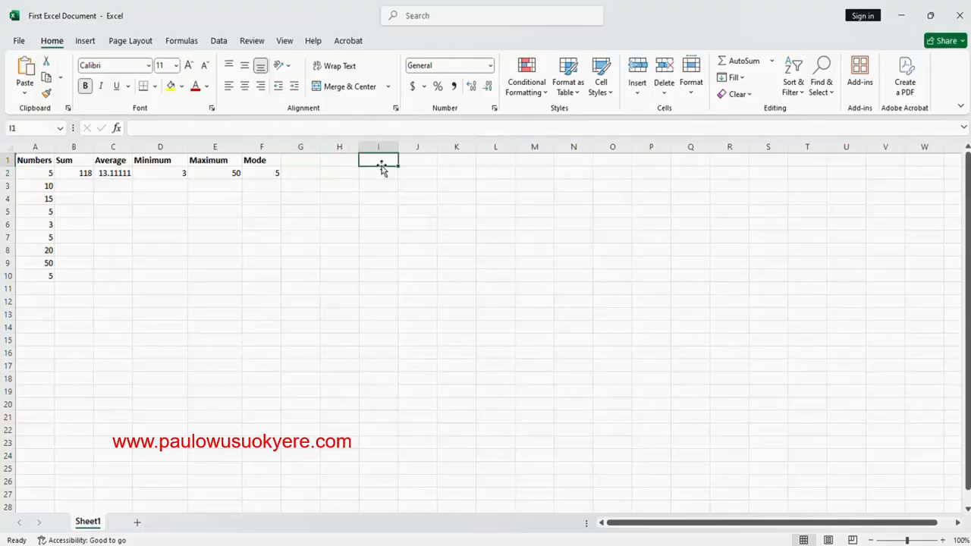
text(Nu)
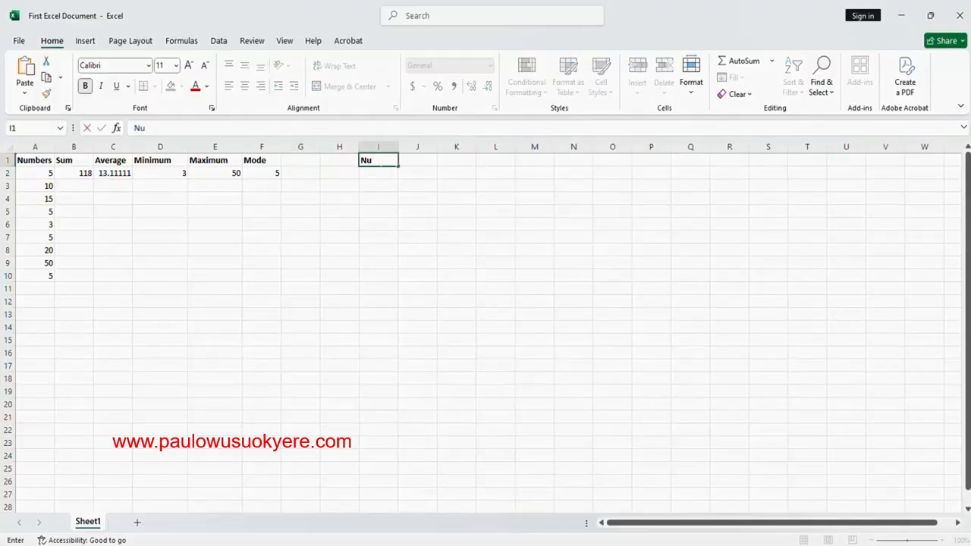
text(mbers)
click(416, 161)
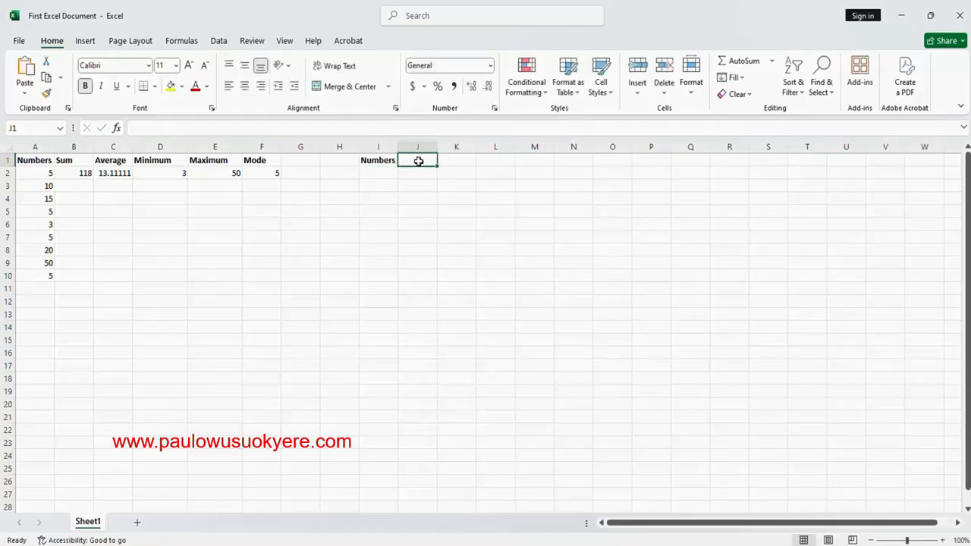
text(Mod)
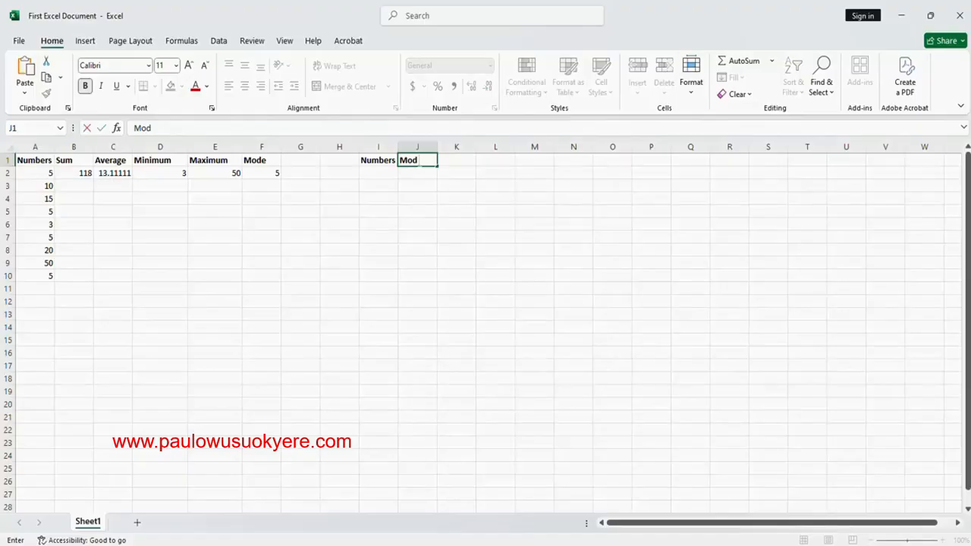
text( 2)
Fill I2 to I7 under the second Numbers header with the values 5, 7, 9, 15, 35 and 11
click(385, 173)
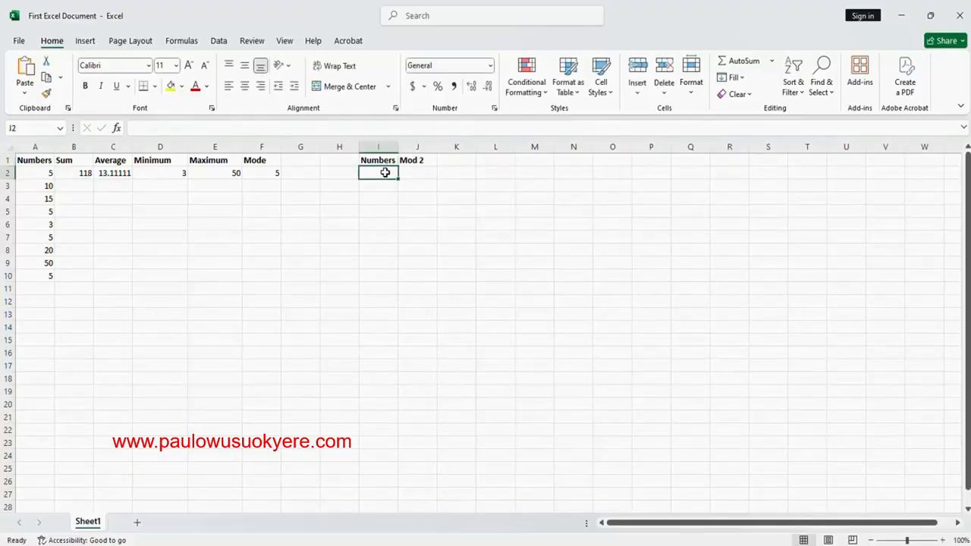
text(5)
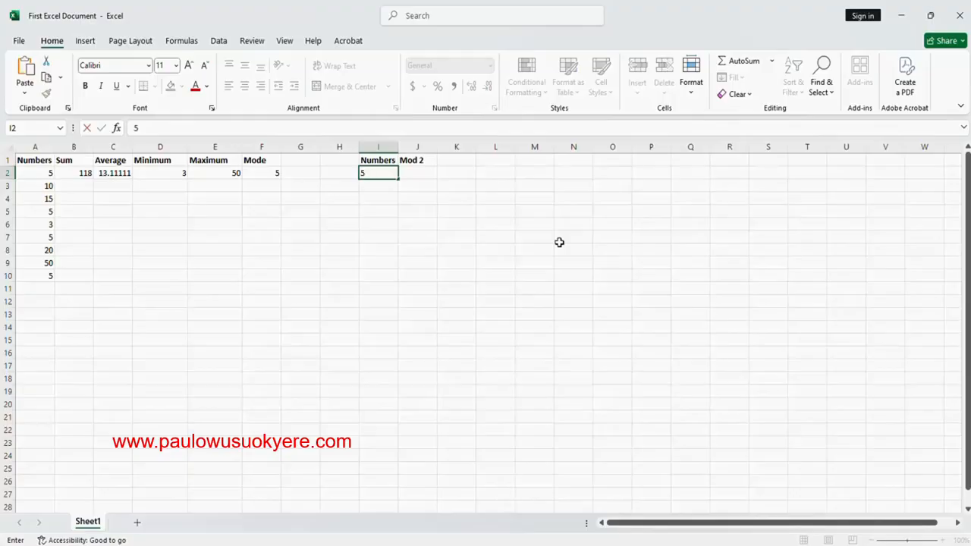
key(Return)
text(7)
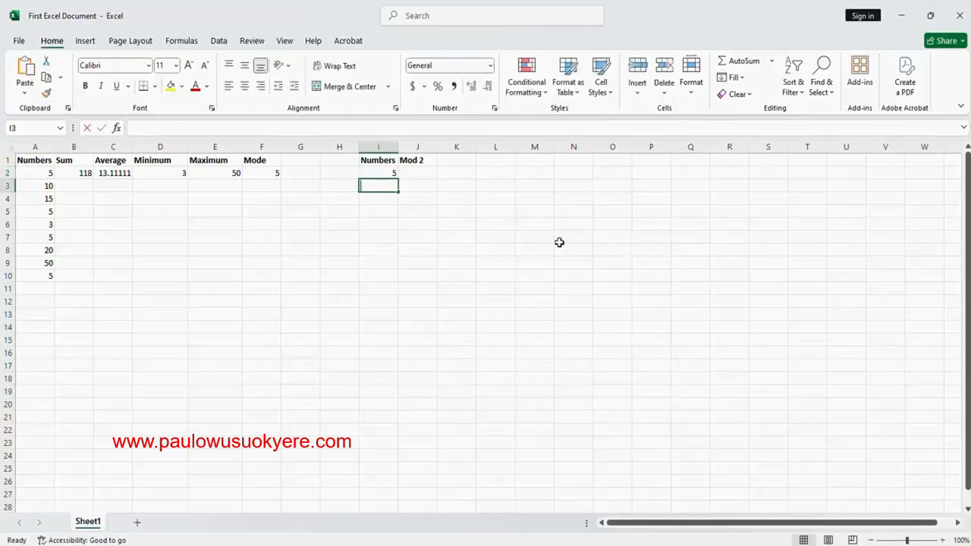
key(Return)
text(9)
key(Return)
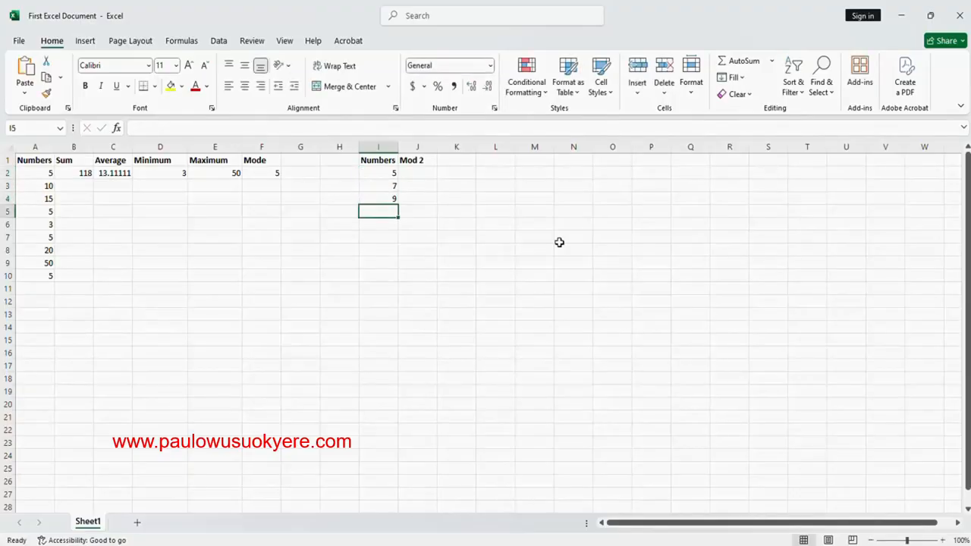
text(15)
key(Return)
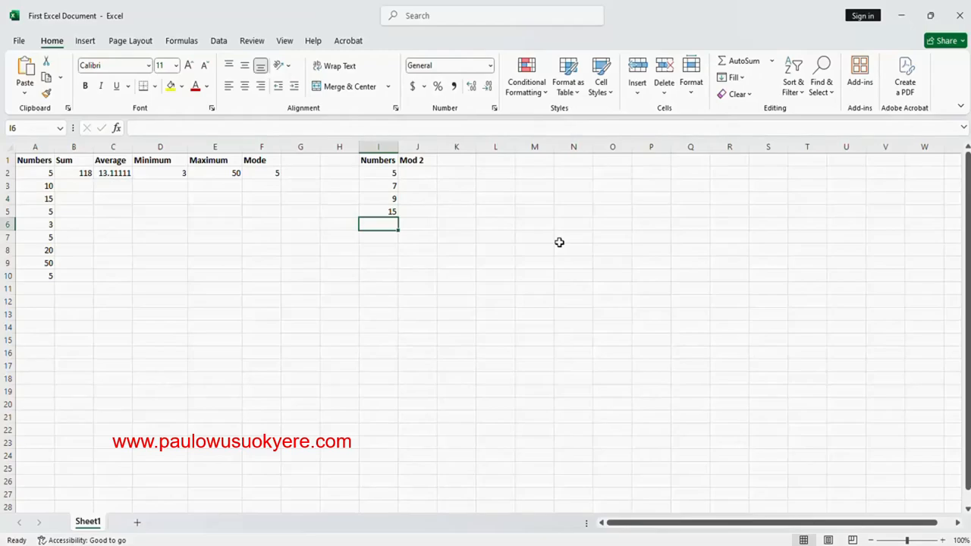
text(35)
key(Return)
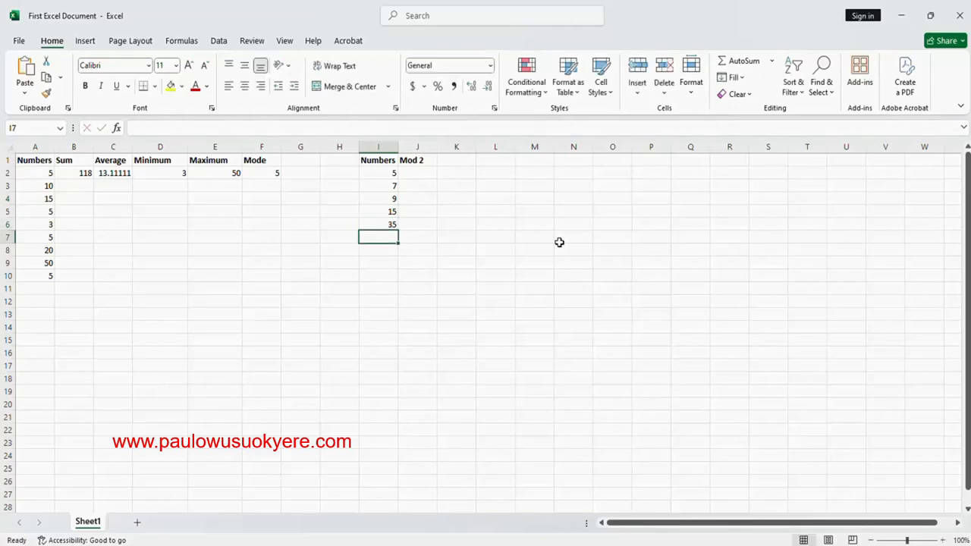
text(11)
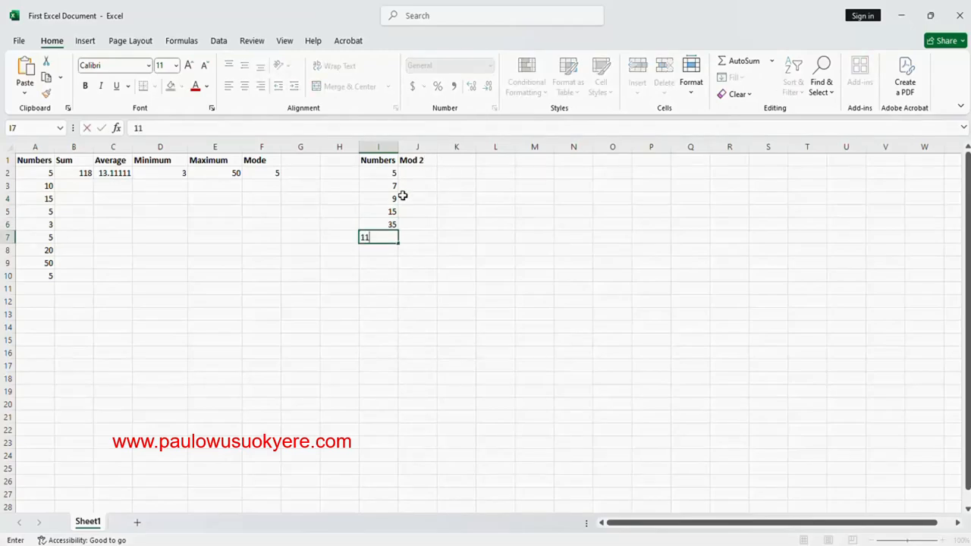
Enter the formula =mod(I2,2) in J2 to get the remainder of I2 divided by 2
click(412, 175)
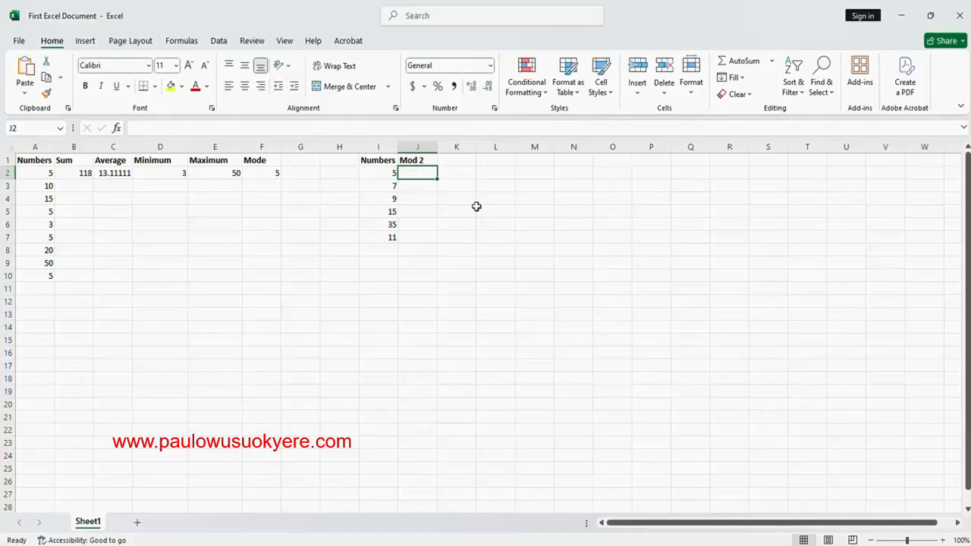
text(=)
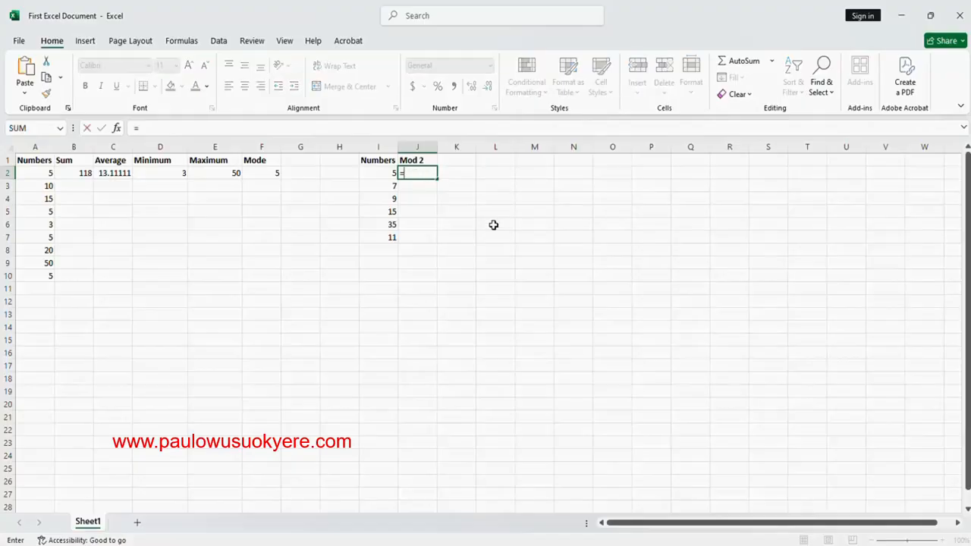
text(m)
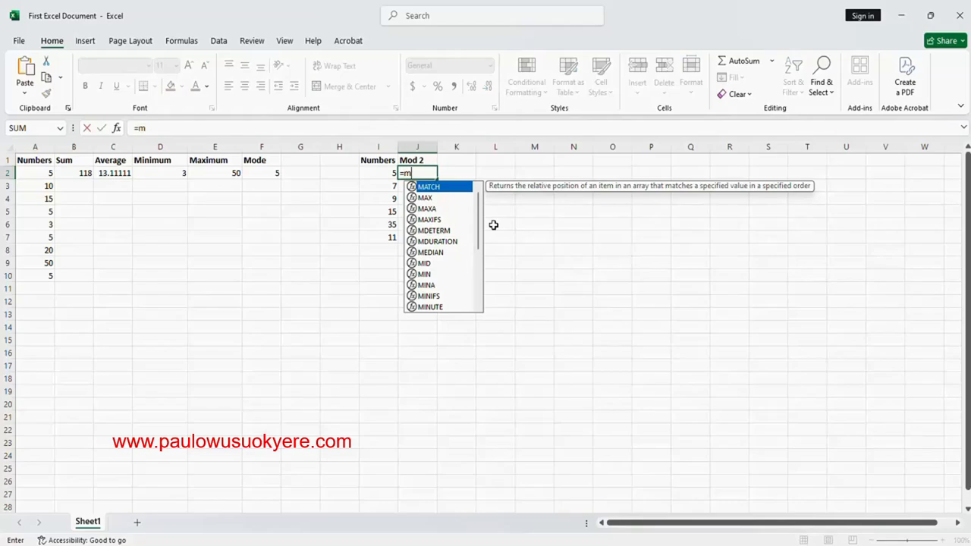
text(od)
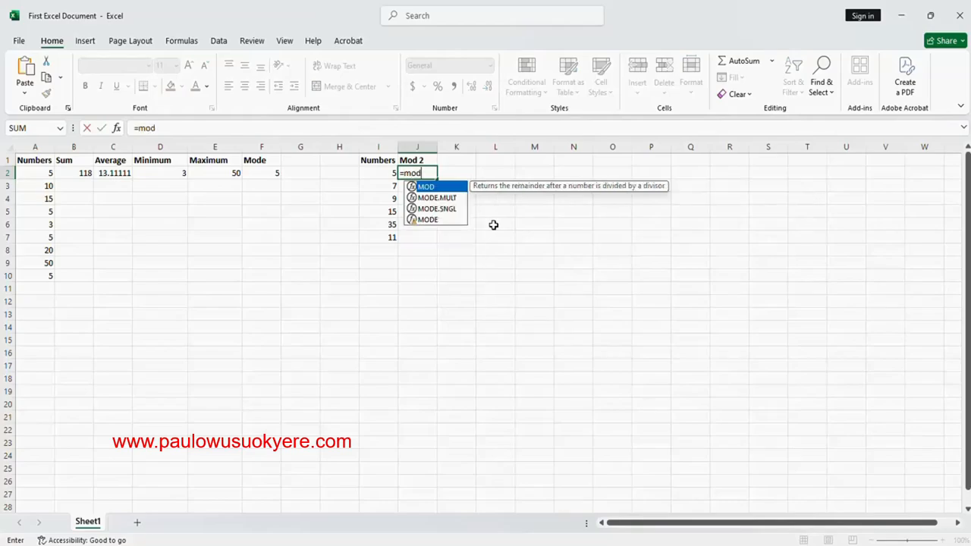
text(()
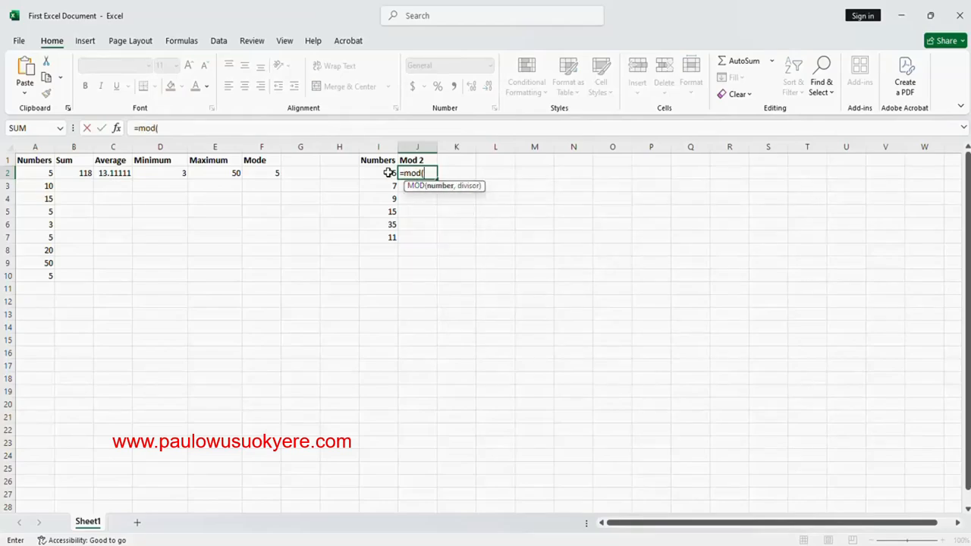
click(389, 173)
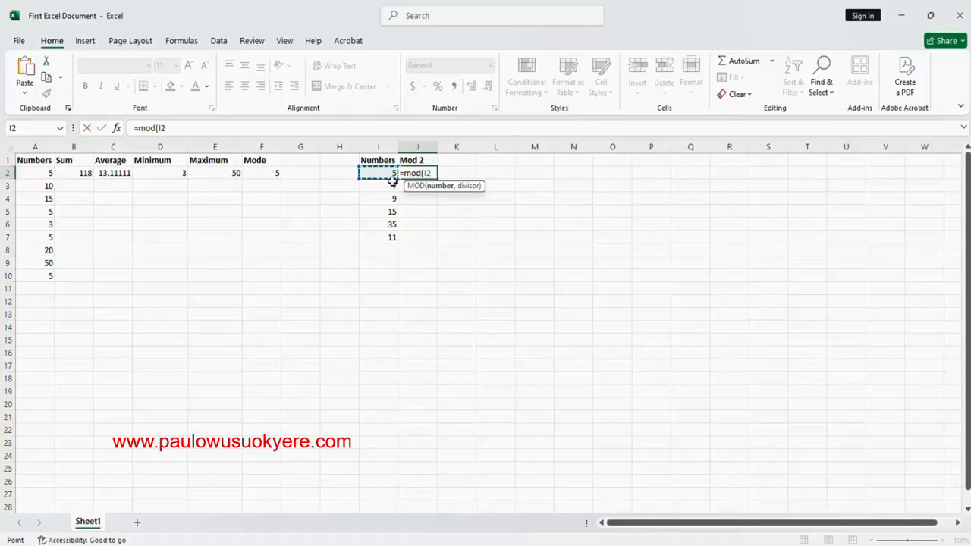
text(,)
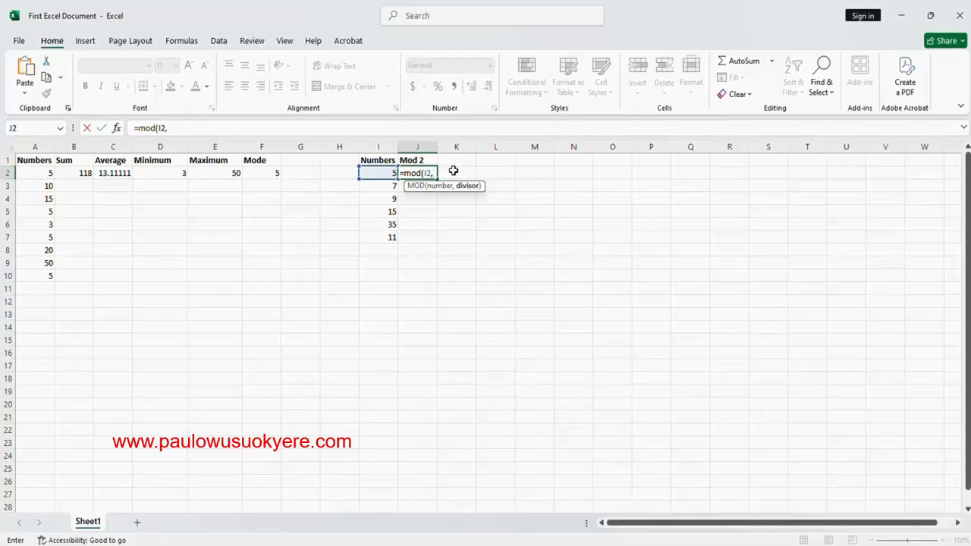
text(2))
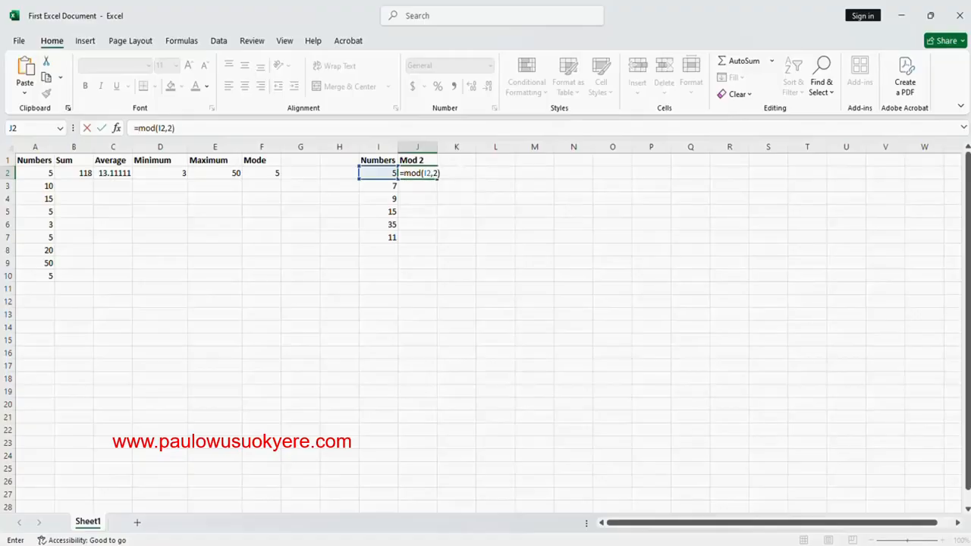
key(Return)
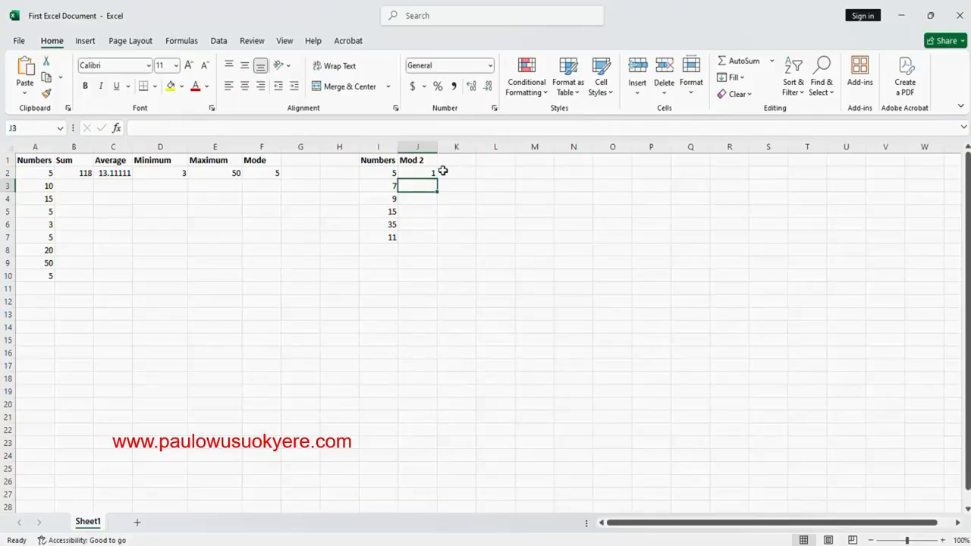
click(419, 174)
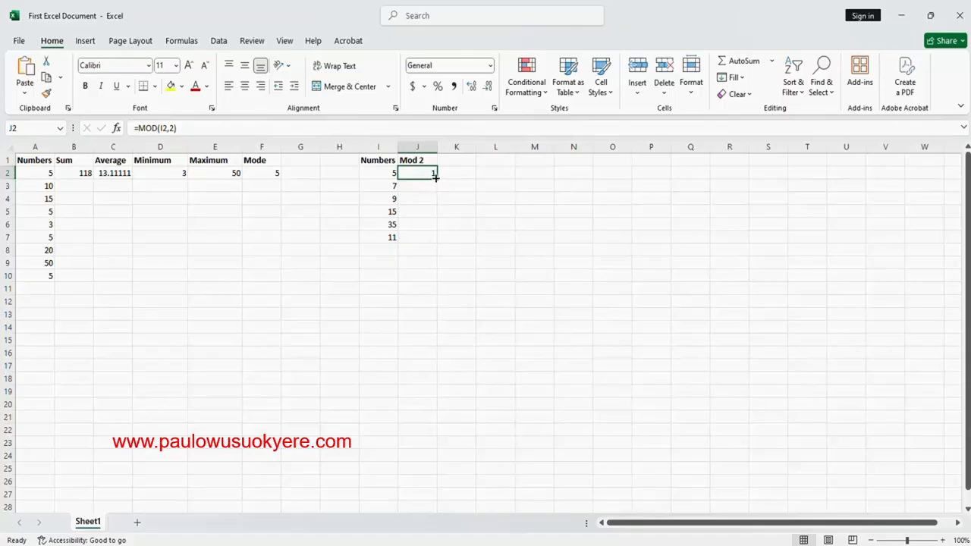
Copy the MOD formula from J2 down through J7 to fill the Mod 2 column
drag(436, 177, 431, 238)
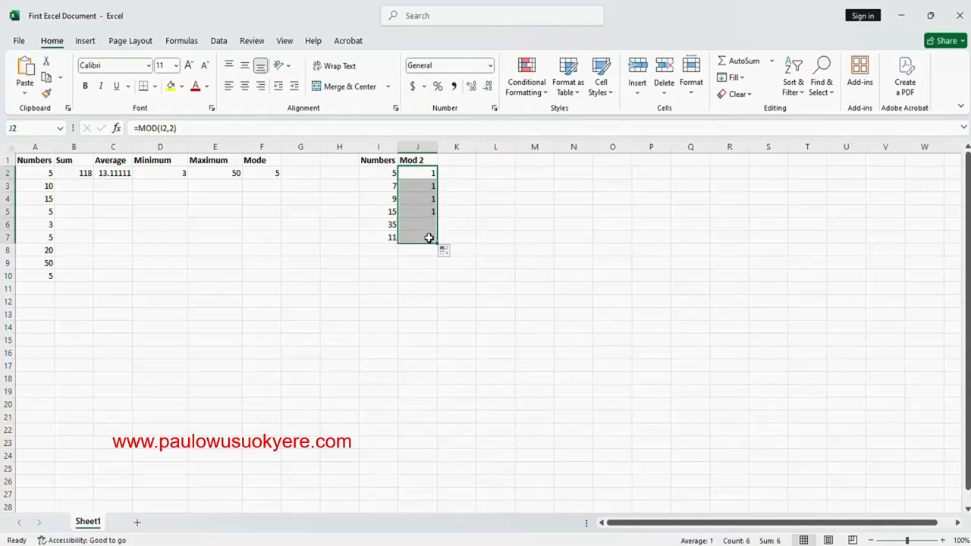
click(457, 175)
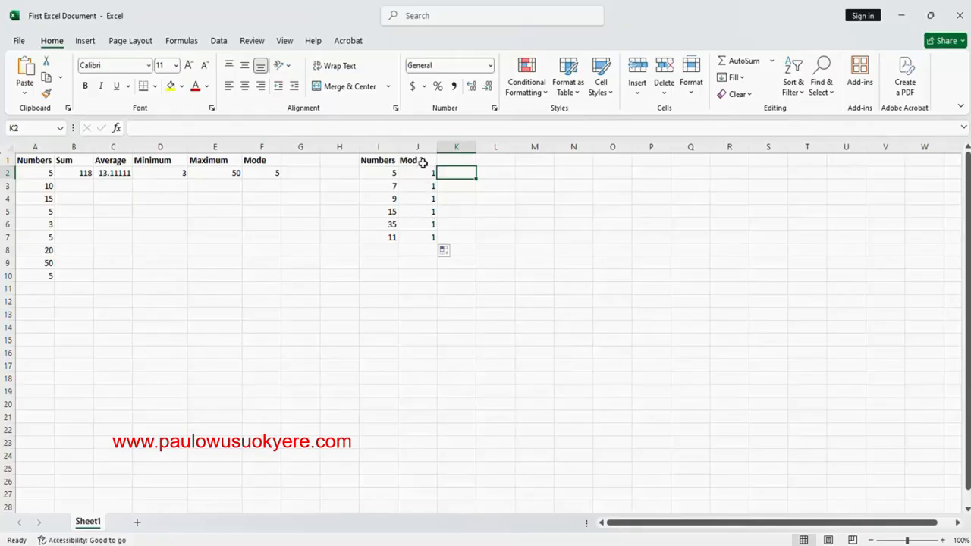
drag(422, 163, 431, 174)
Add the header Mod 5 in K1, beside the Mod 2 column
click(455, 163)
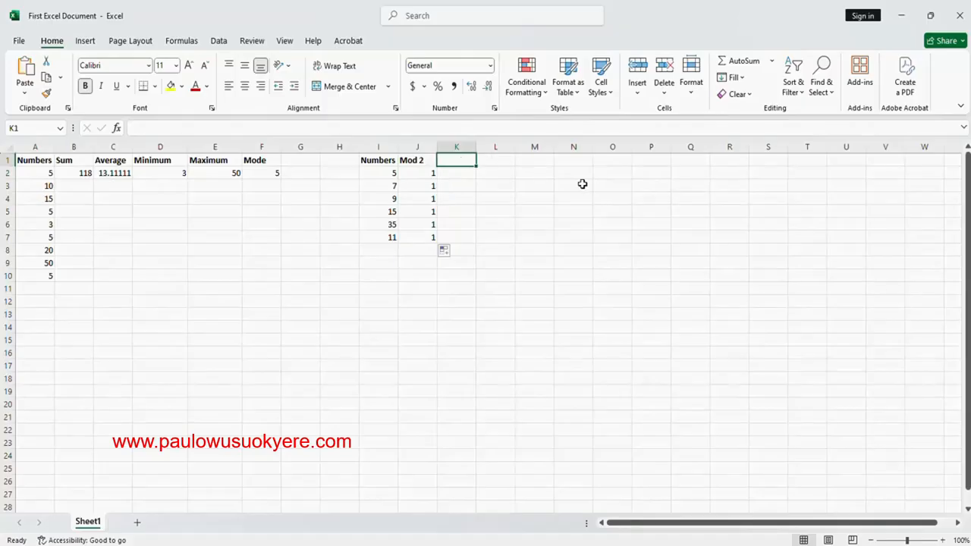
text(Mod)
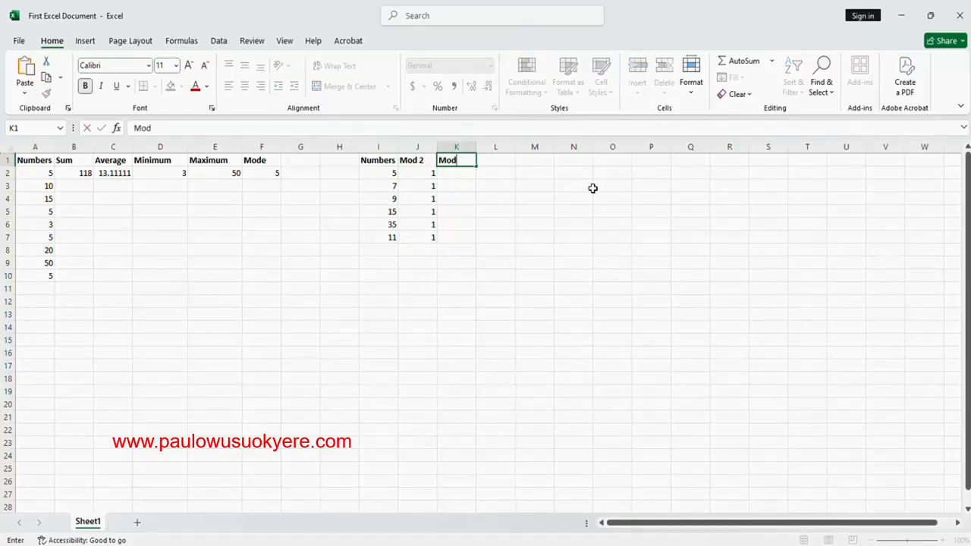
click(593, 188)
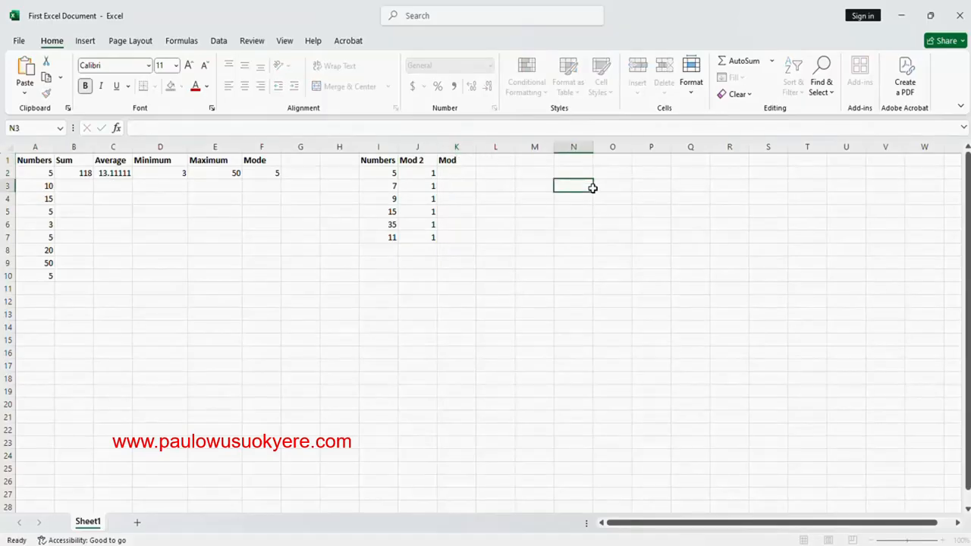
click(466, 160)
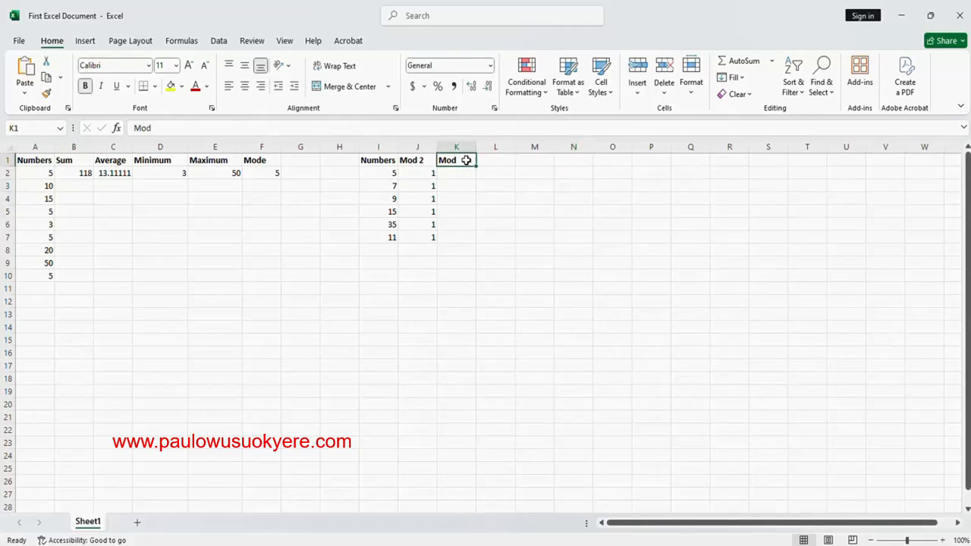
key(F2)
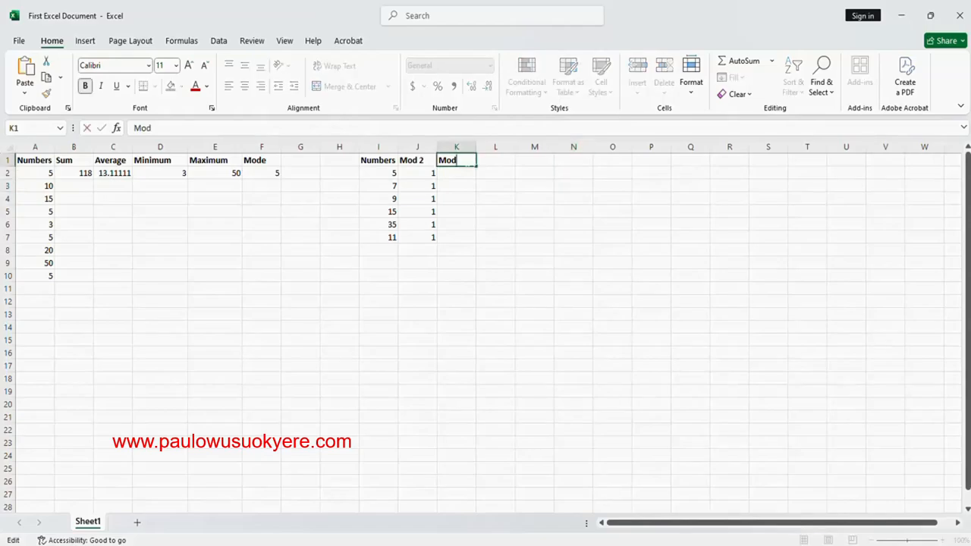
text(5)
key(Return)
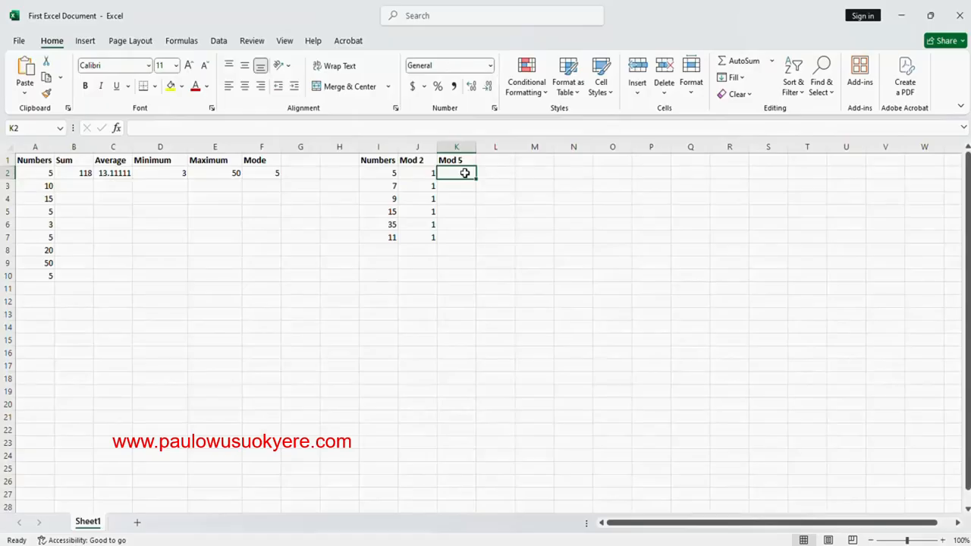
Enter the formula =mod(I2,5) in K2 to get the remainder of I2 divided by 5
text(=mode)
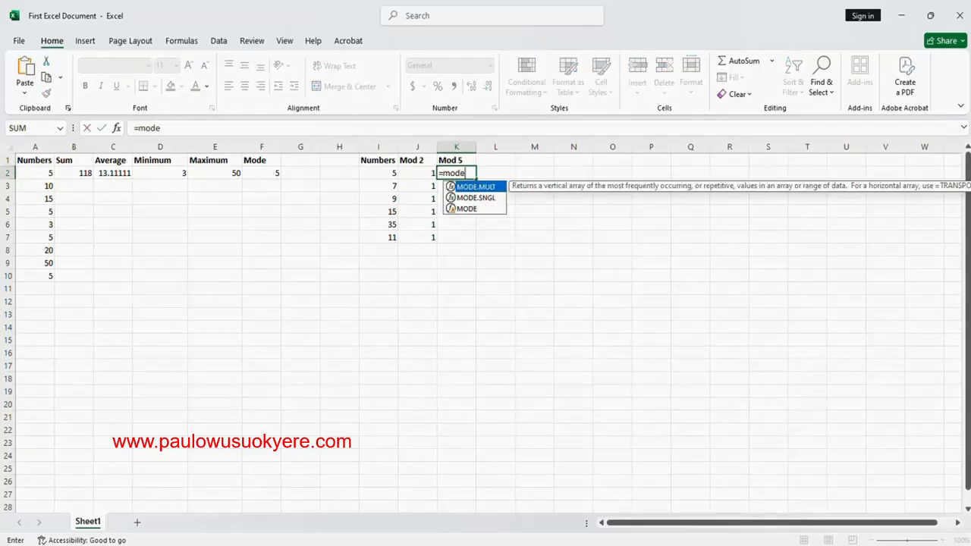
key(BackSpace)
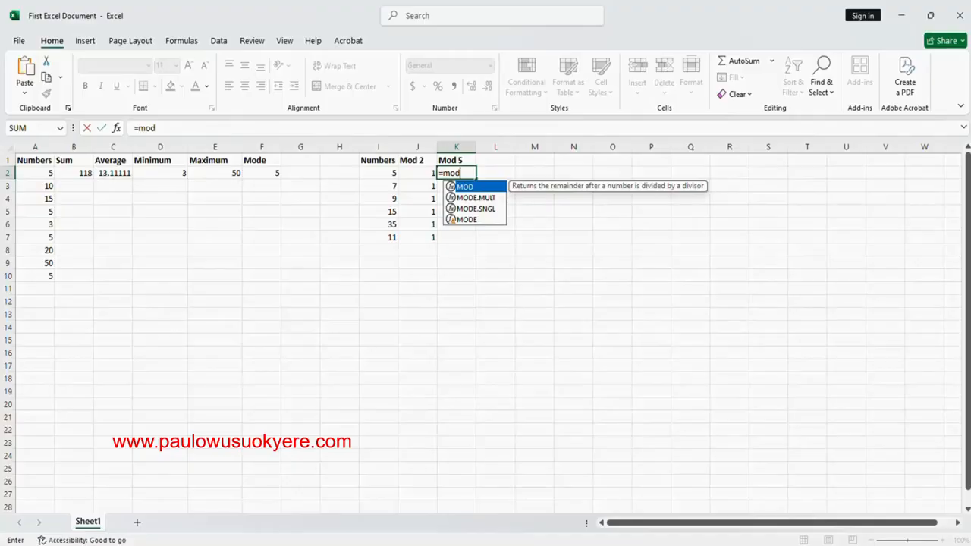
text(()
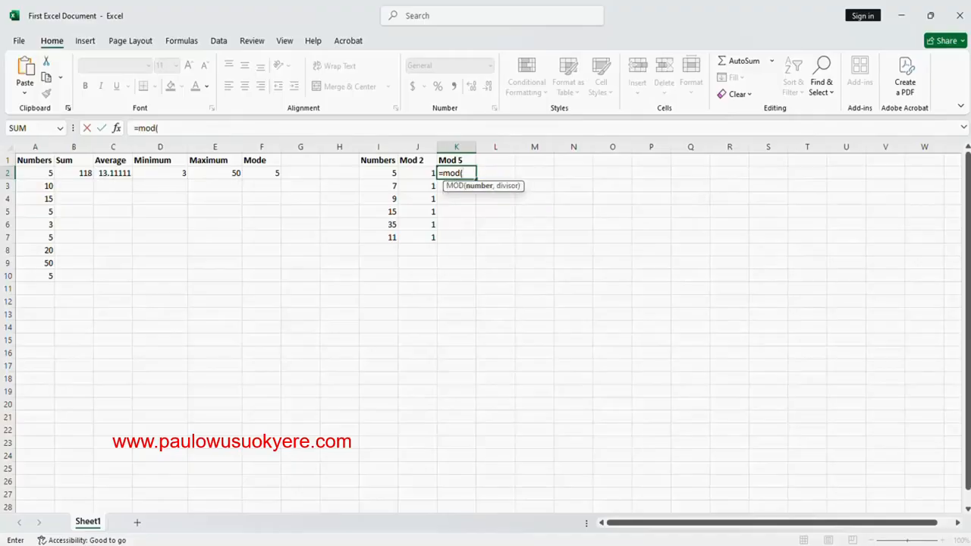
click(392, 174)
text(,5)
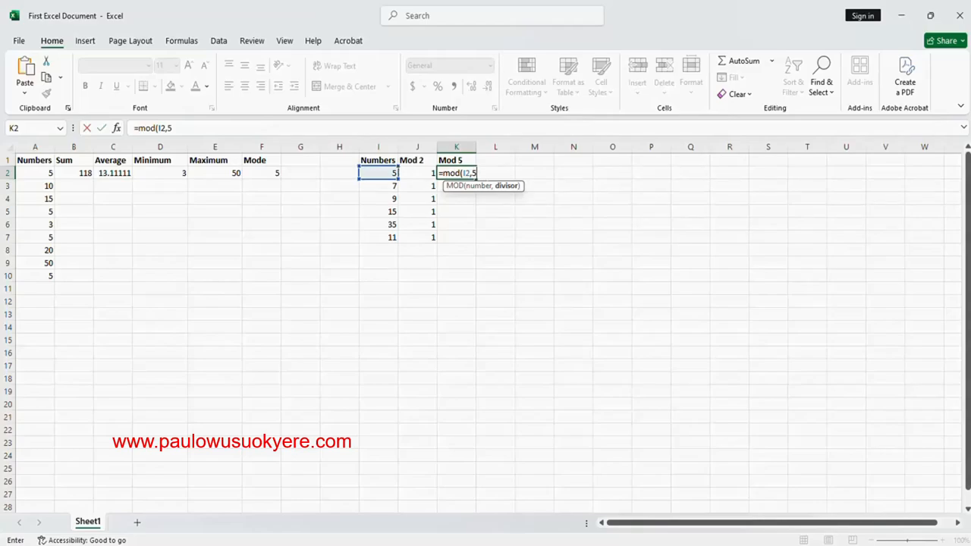
text())
key(Return)
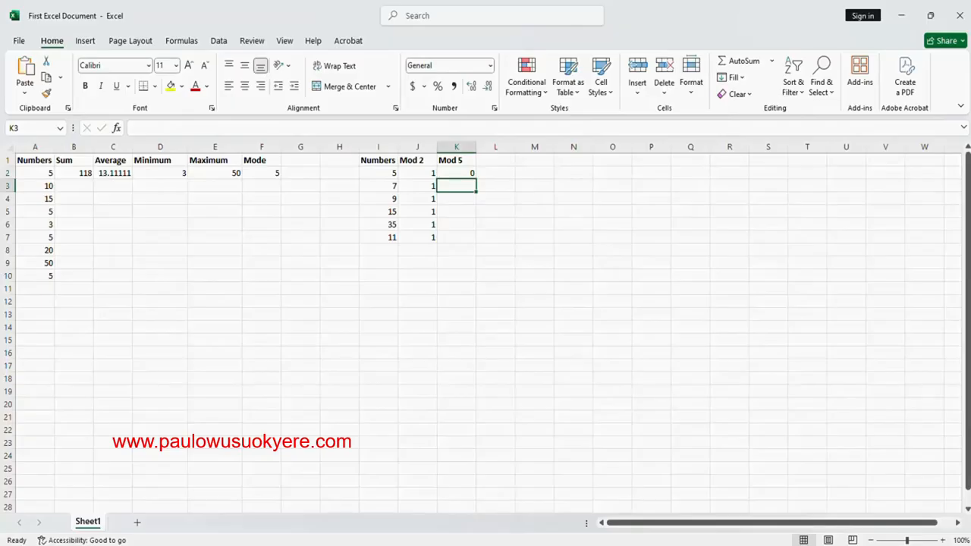
Copy the MOD formula from K2 down through K7 to fill the Mod 5 column
click(461, 173)
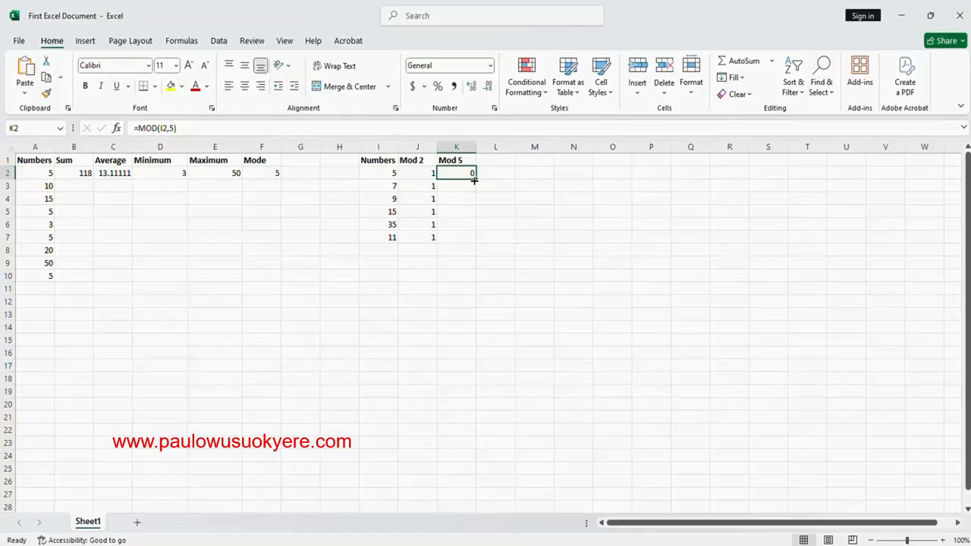
drag(474, 179, 470, 241)
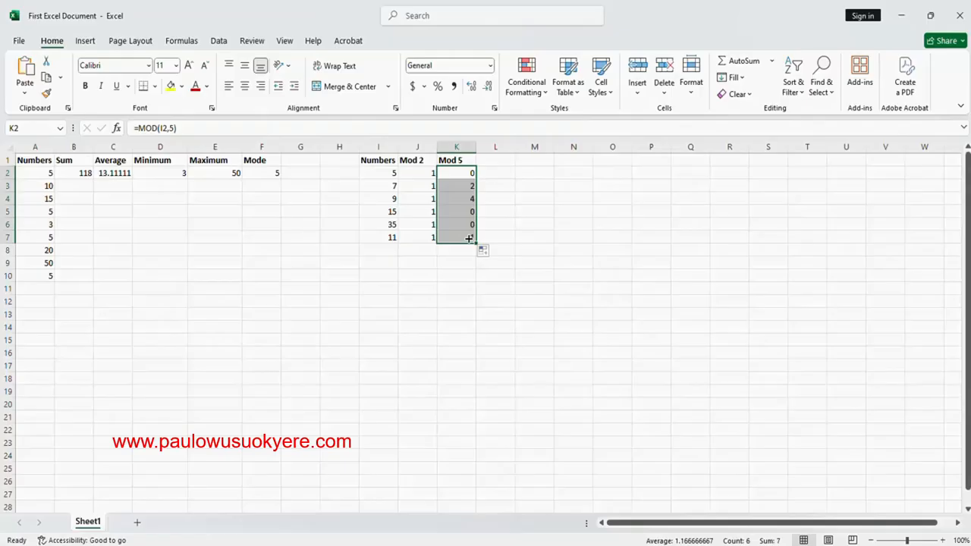
click(489, 186)
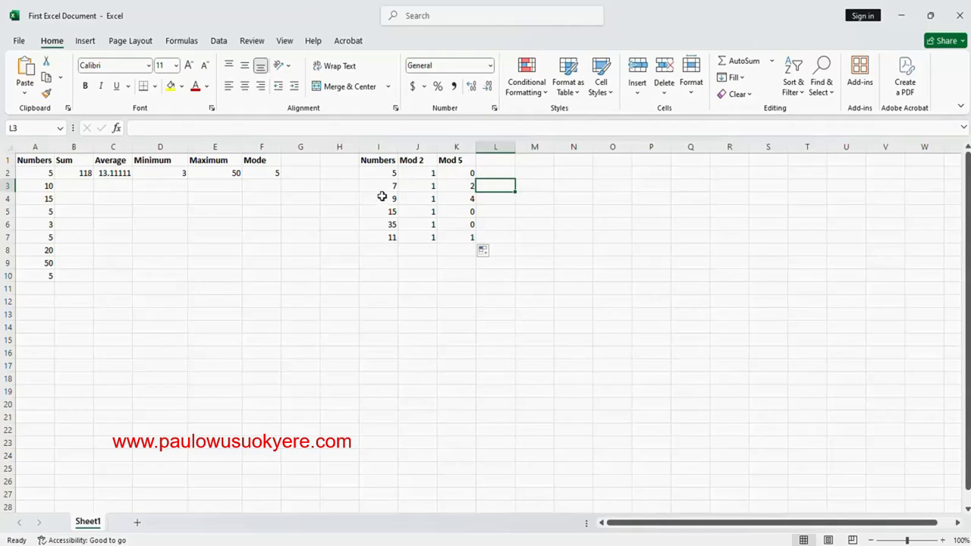
Examine the Mod 5 remainders in K3 to K7 against their source values in the second Numbers column
click(467, 188)
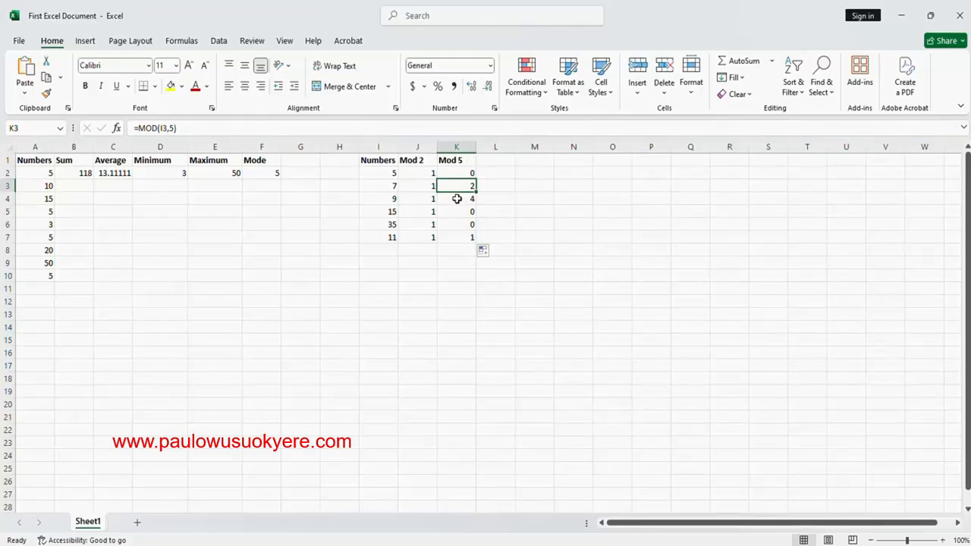
click(459, 199)
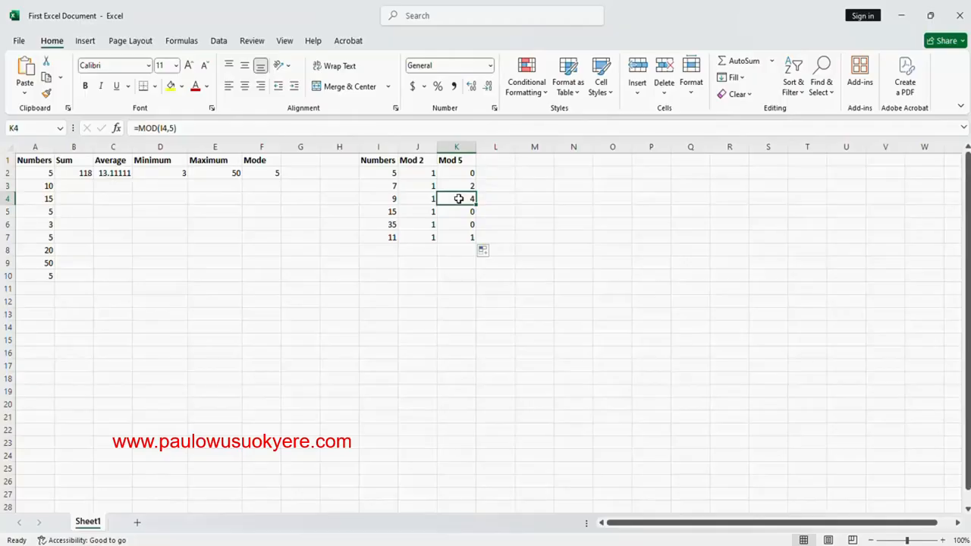
click(384, 214)
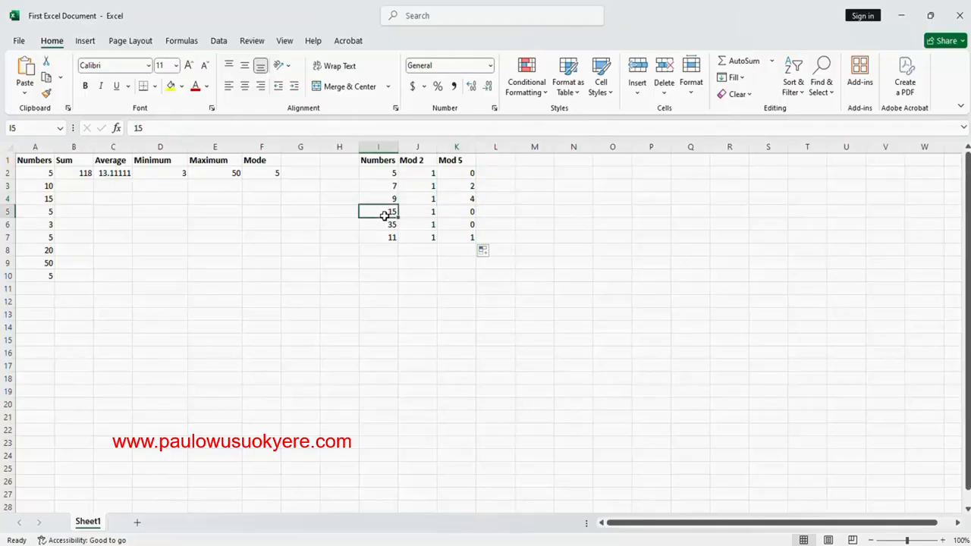
click(466, 213)
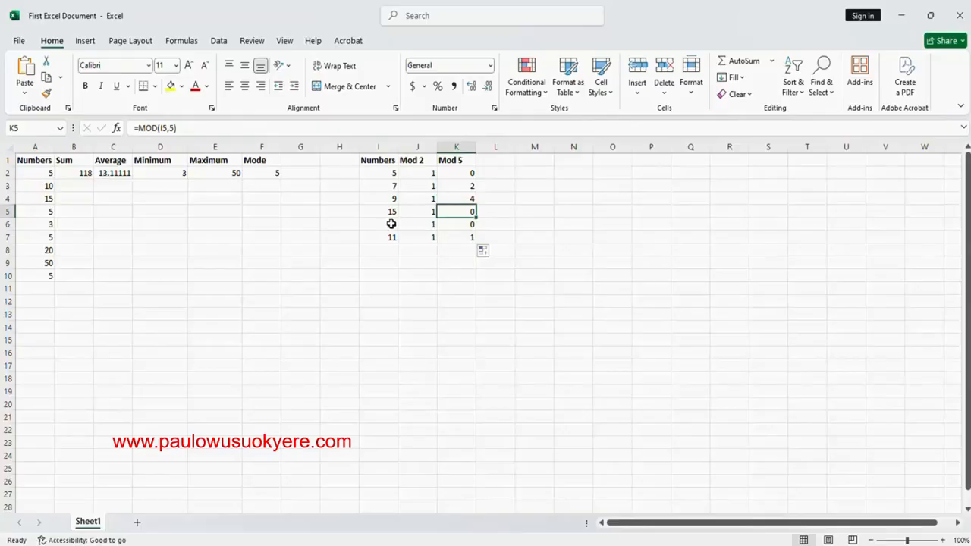
click(391, 224)
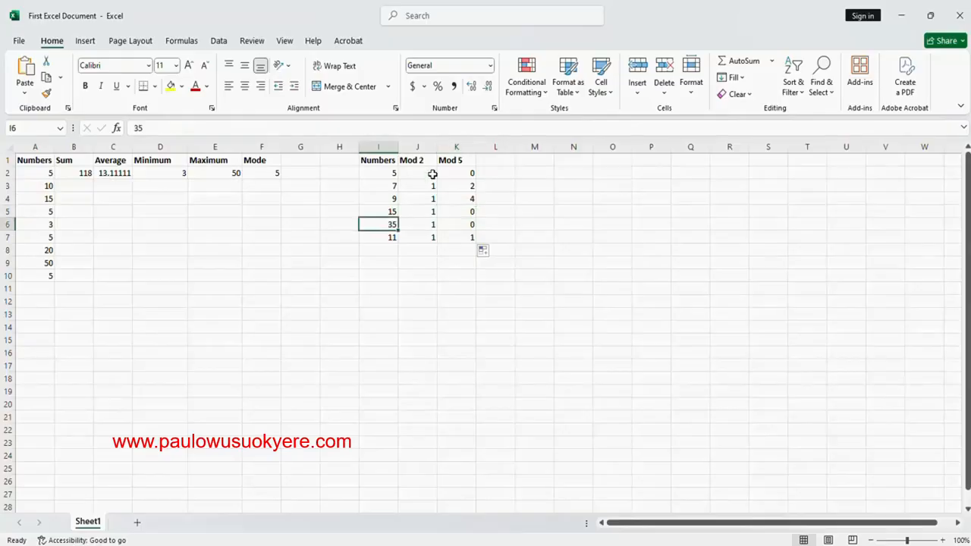
click(468, 224)
click(393, 237)
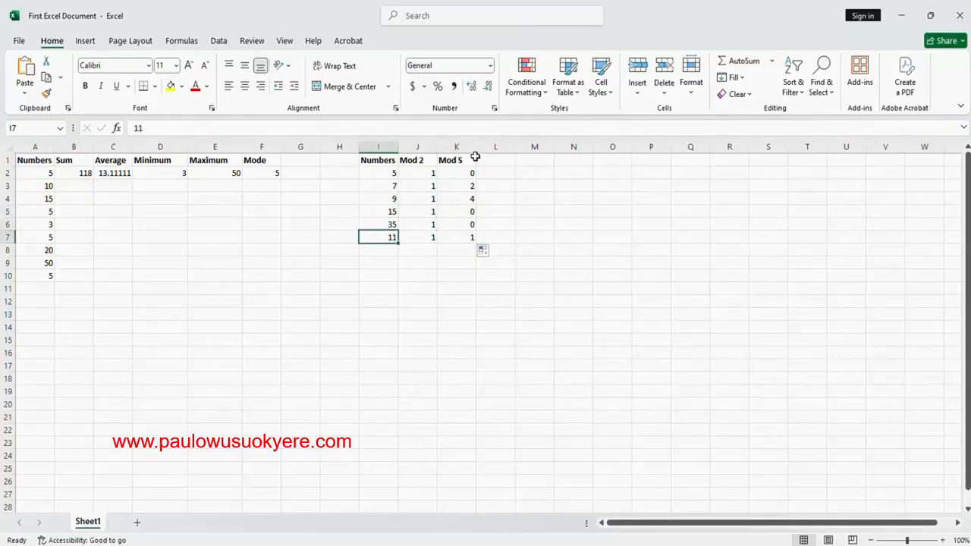
click(467, 236)
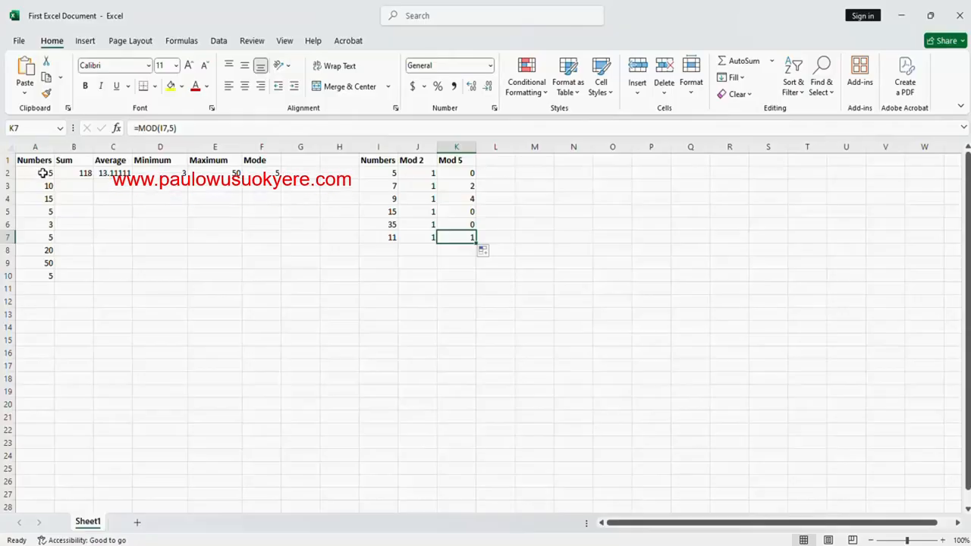
Shade the Sum cells B1:B2 yellow and the Average cells C1:C2 light blue
drag(74, 160, 73, 171)
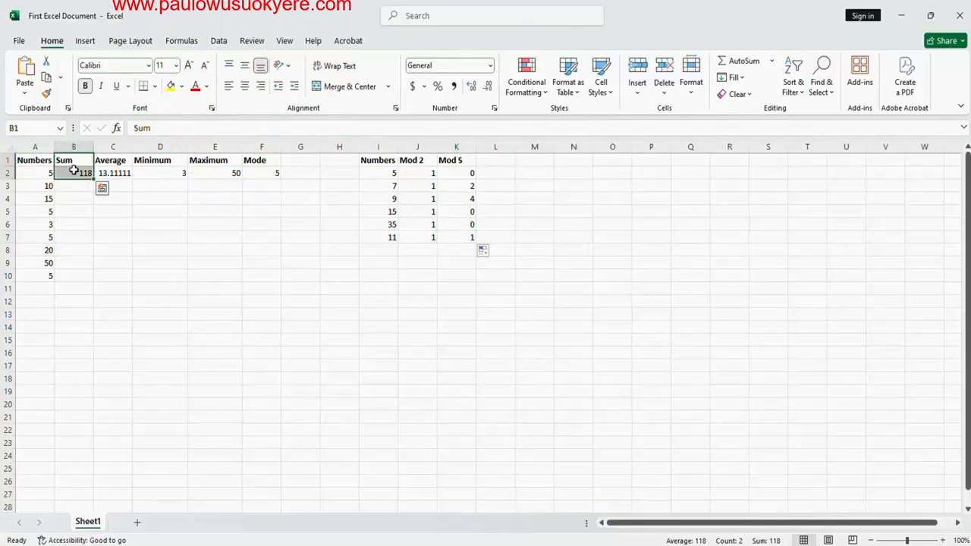
click(183, 87)
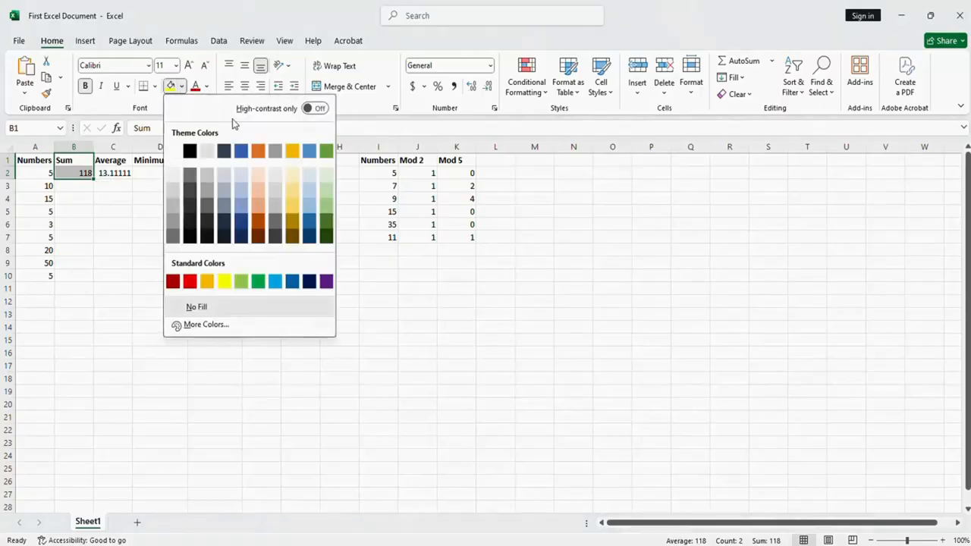
click(224, 282)
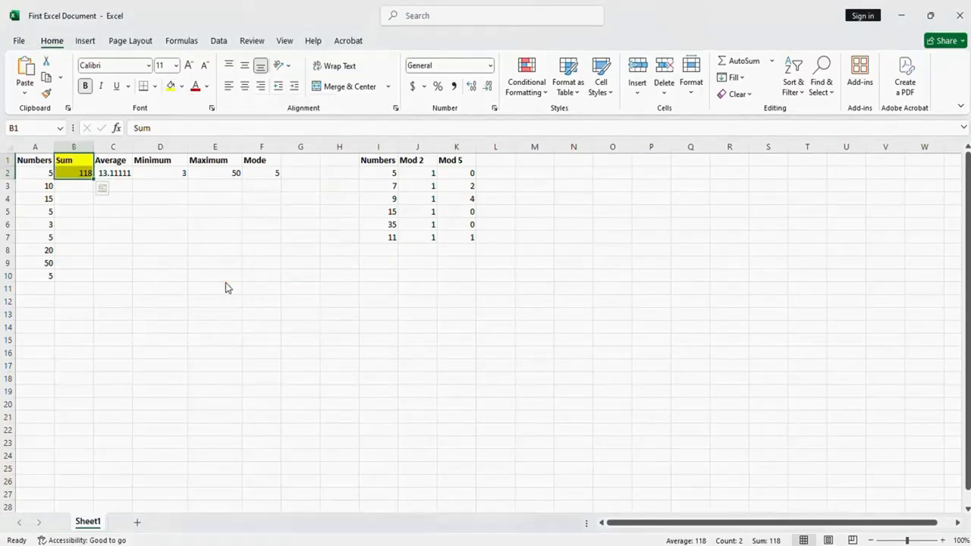
click(112, 162)
drag(113, 162, 112, 174)
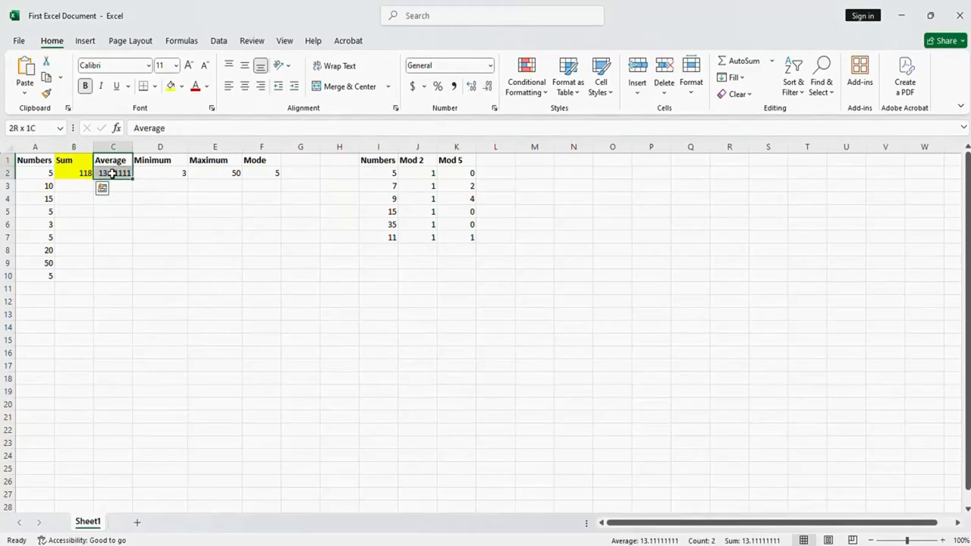
click(181, 86)
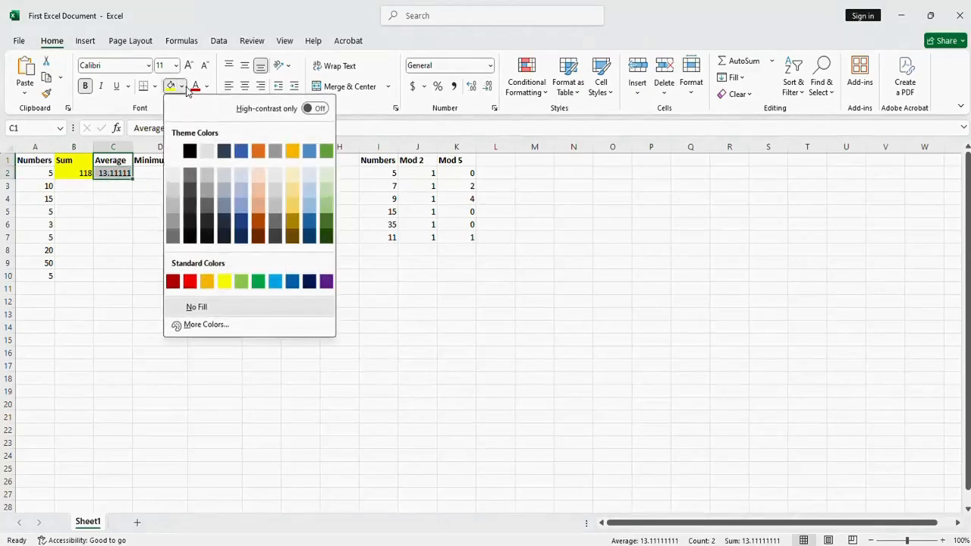
click(312, 194)
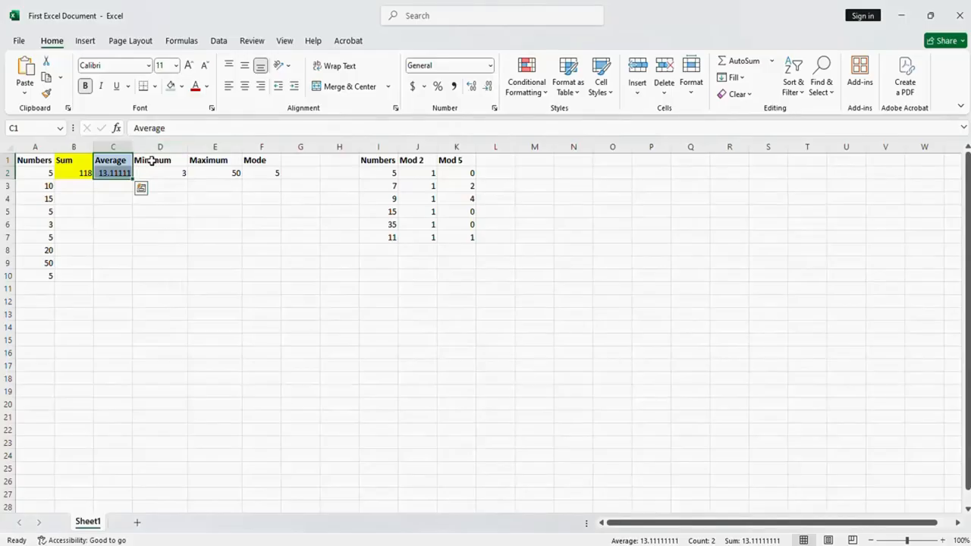
Shade the Minimum cells D1:D2 yellow and the Maximum cells E1:E2 light blue
drag(147, 160, 153, 172)
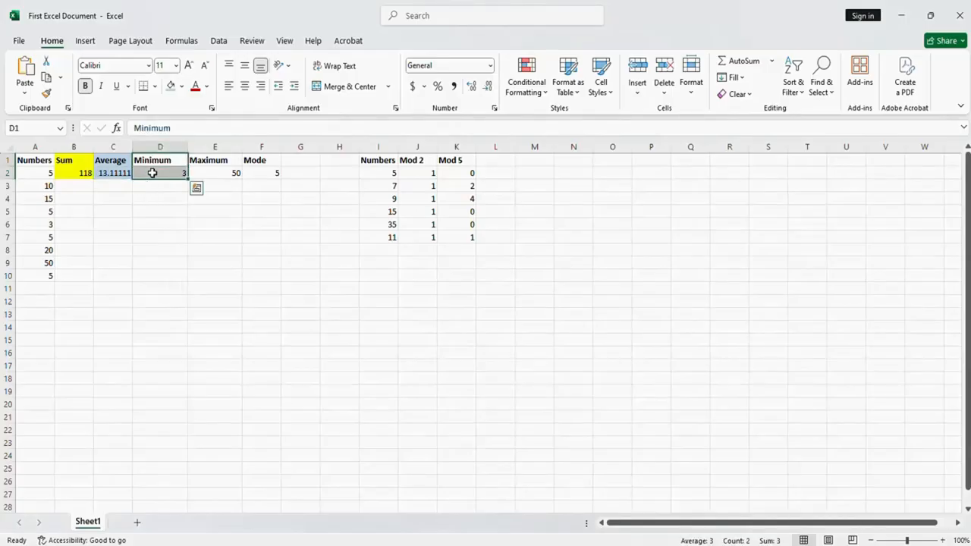
click(182, 87)
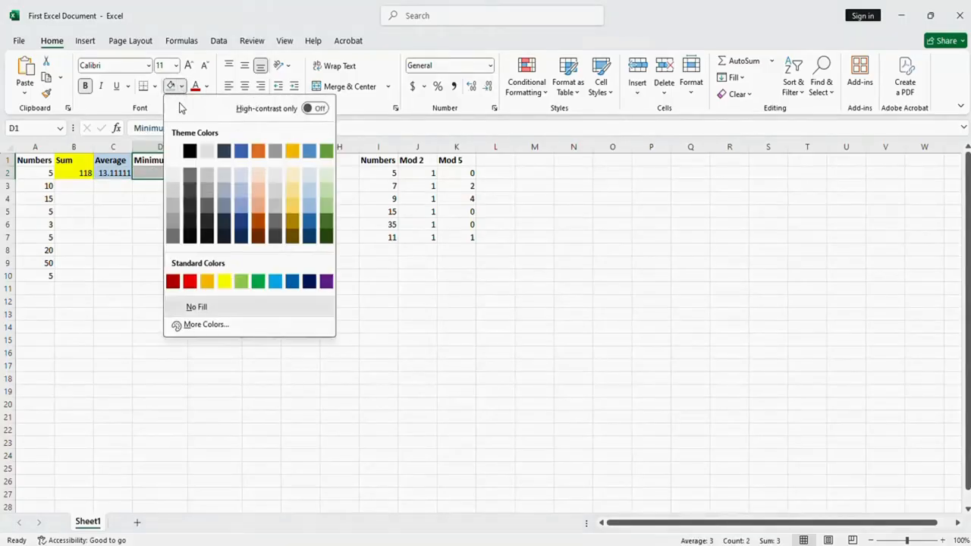
click(224, 281)
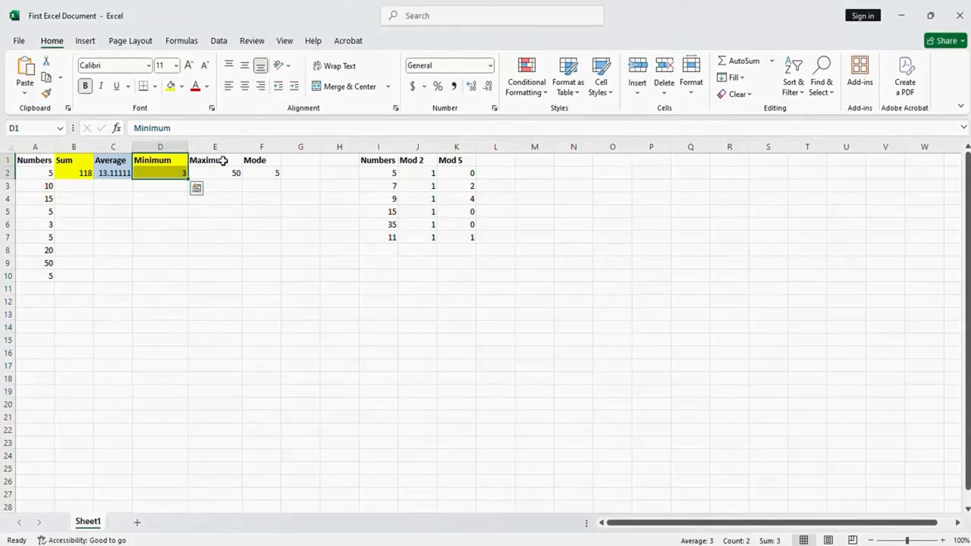
drag(223, 160, 220, 173)
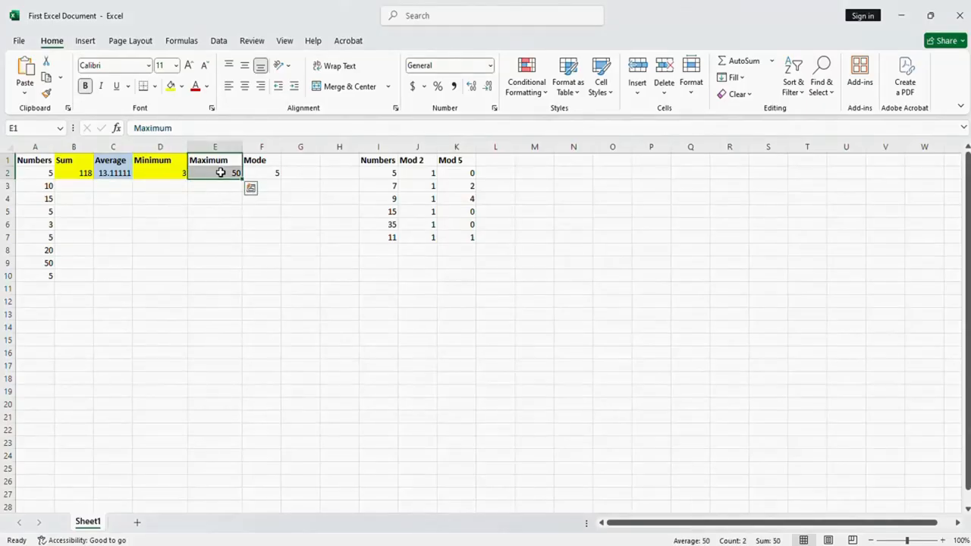
click(182, 87)
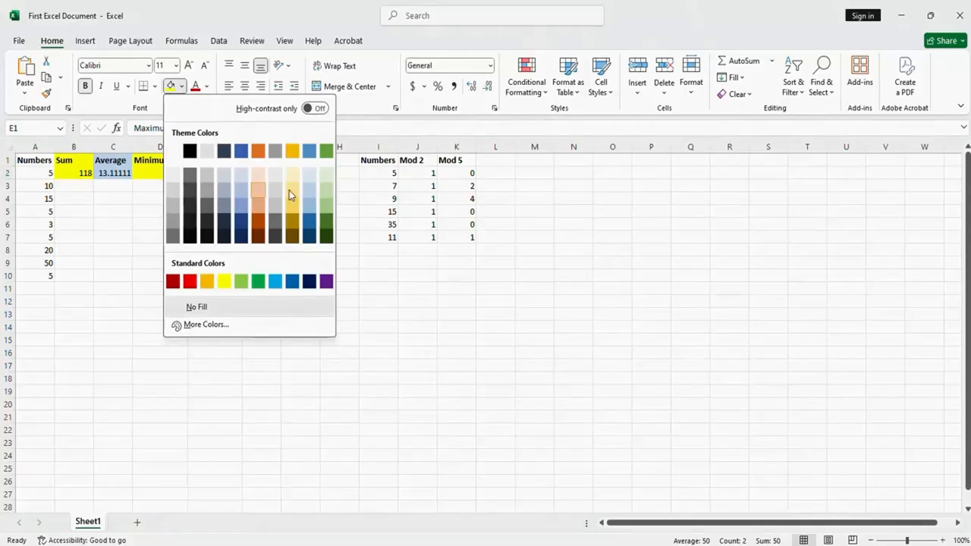
click(309, 198)
Shade the Mode cells F1:F2 yellow
drag(276, 163, 271, 173)
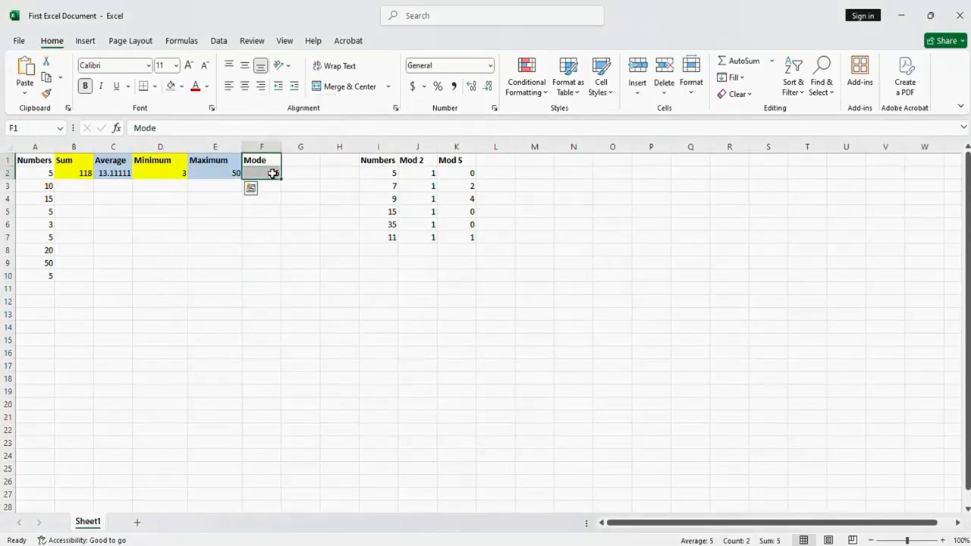
click(183, 87)
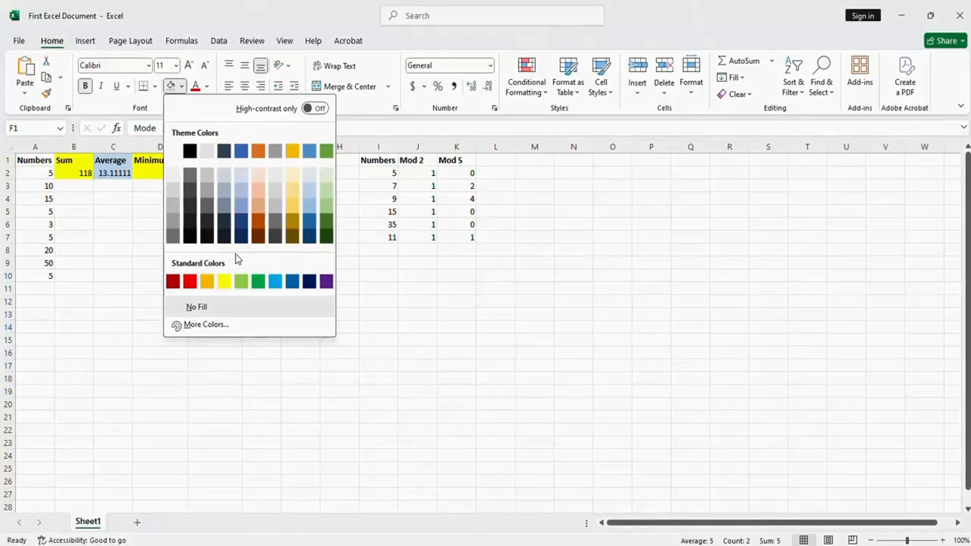
click(223, 281)
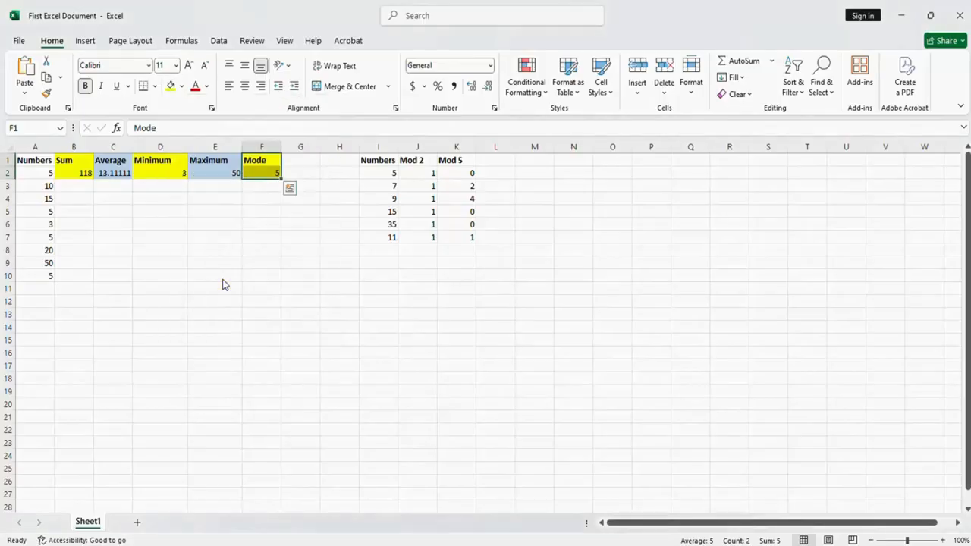
click(370, 176)
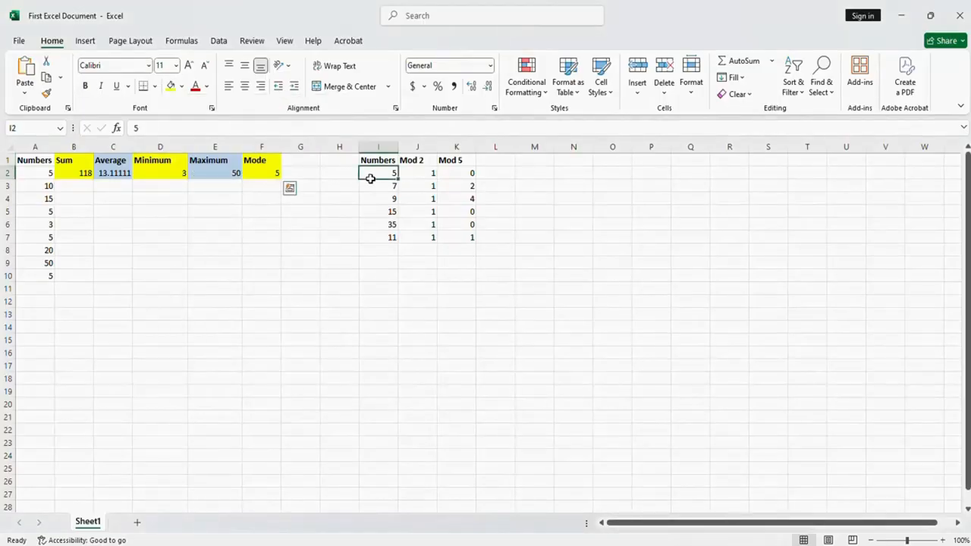
Shade the first Numbers column, A1:A10, light blue
click(43, 161)
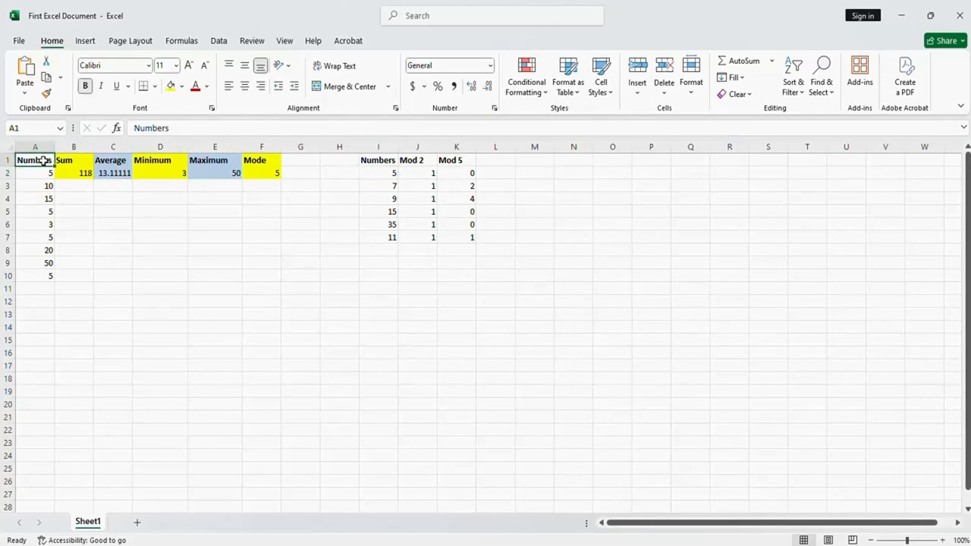
drag(41, 161, 37, 276)
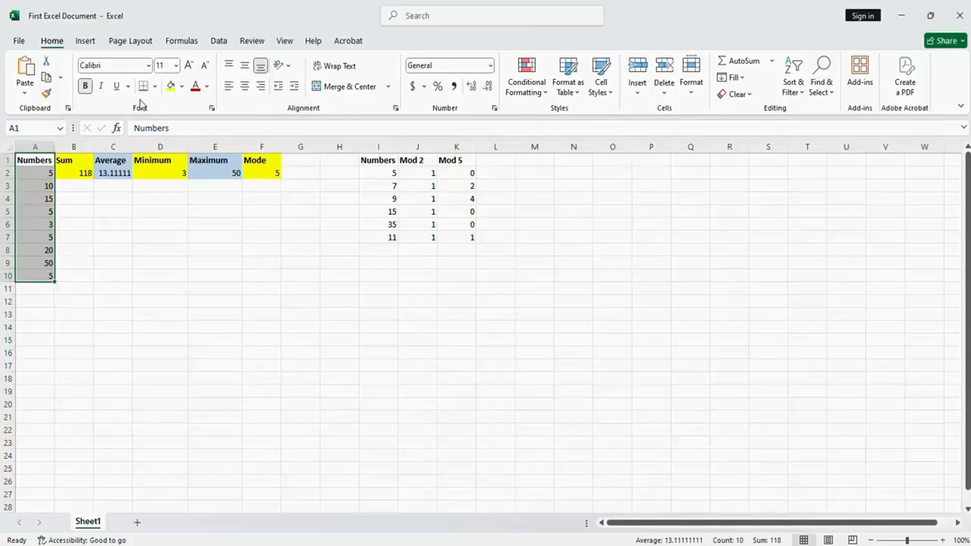
click(181, 86)
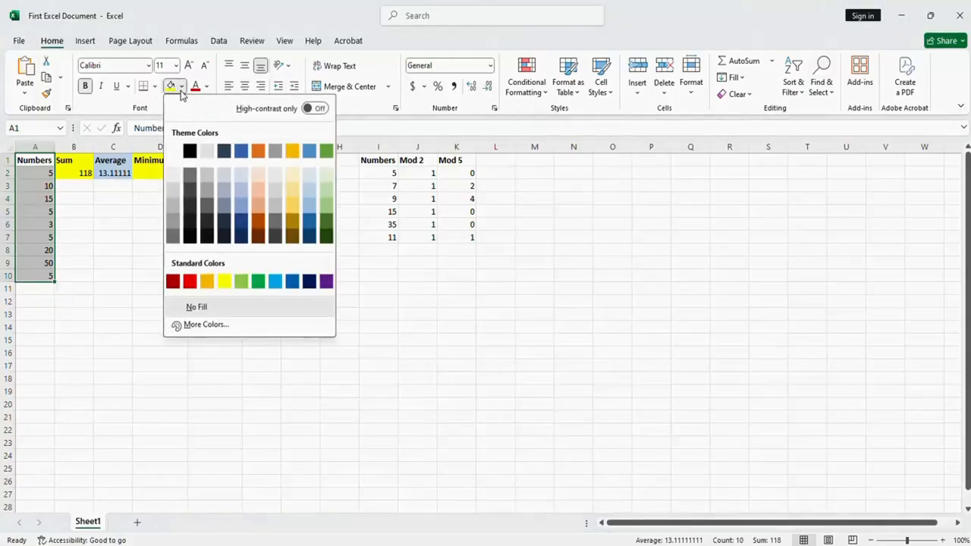
click(305, 186)
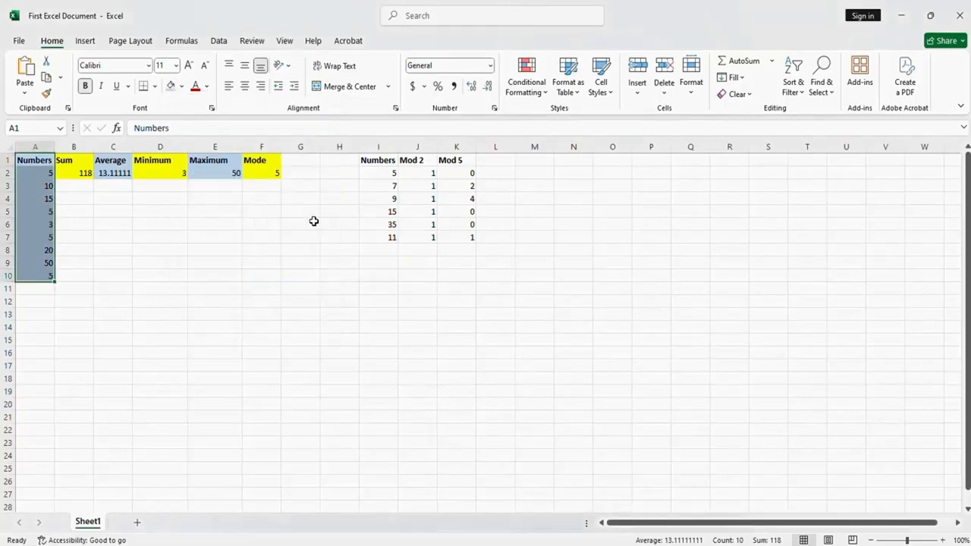
click(314, 222)
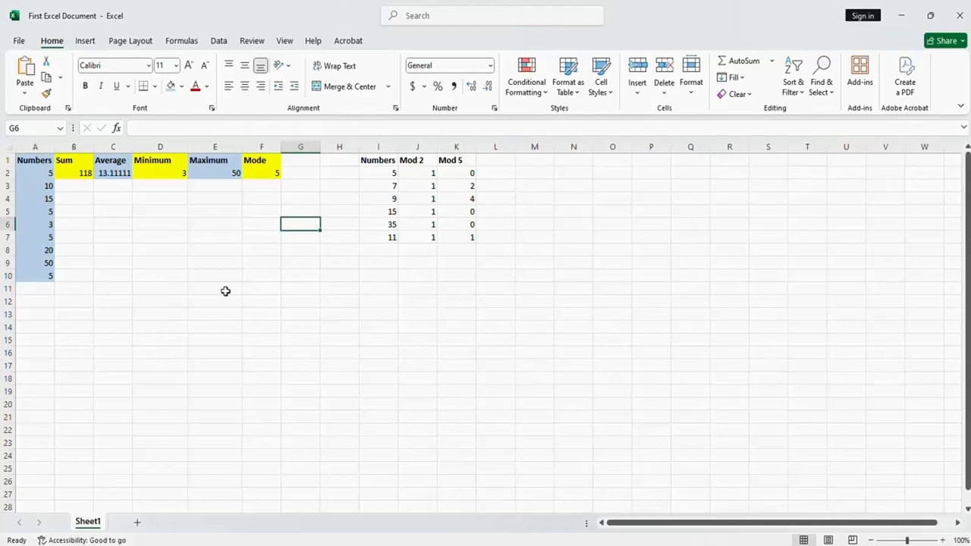
click(135, 355)
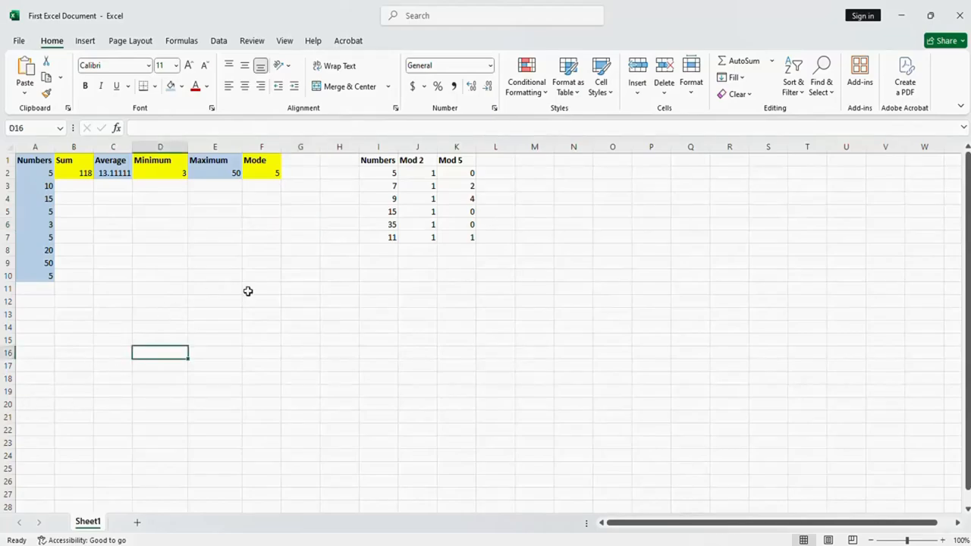
Add a second worksheet with 567 in A1 and 6755 in A2, and add a blank third worksheet
click(138, 525)
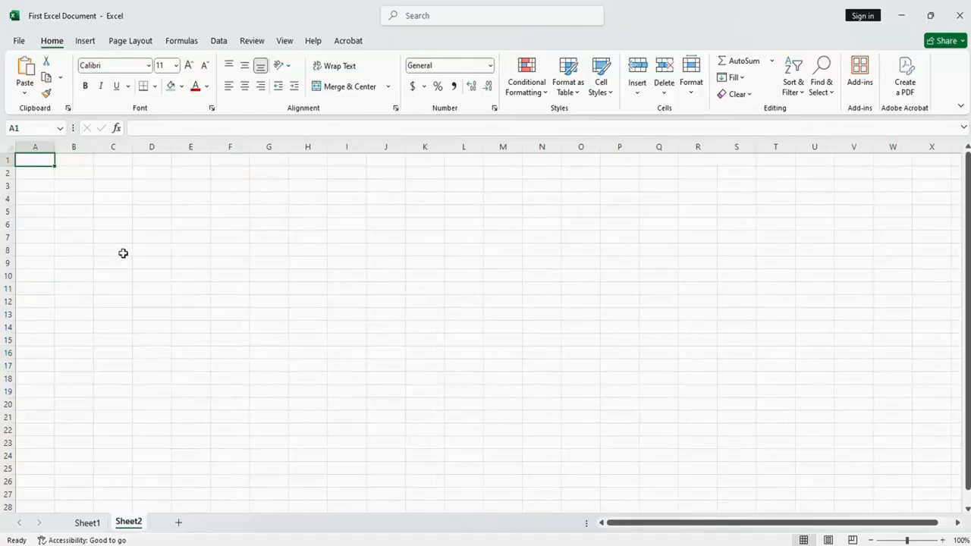
text(567)
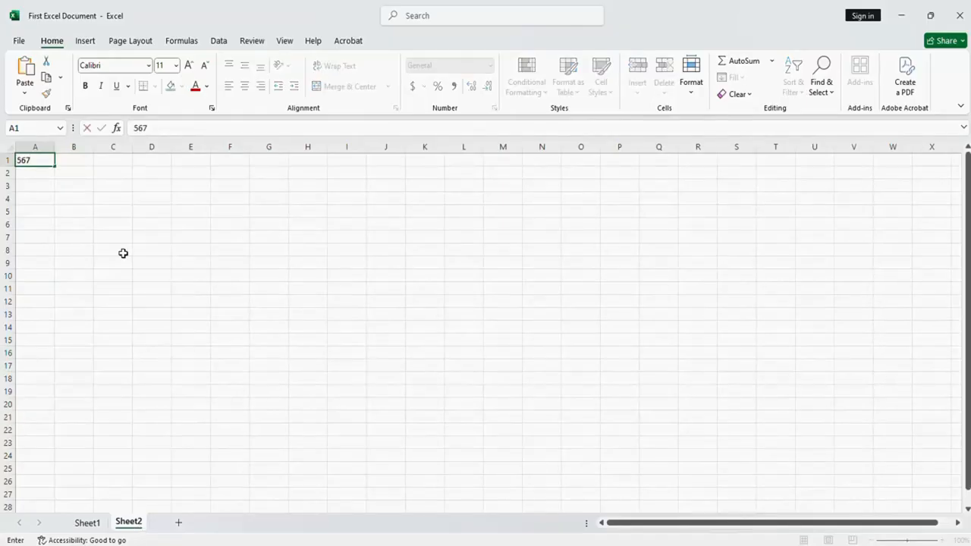
key(Return)
text(6755)
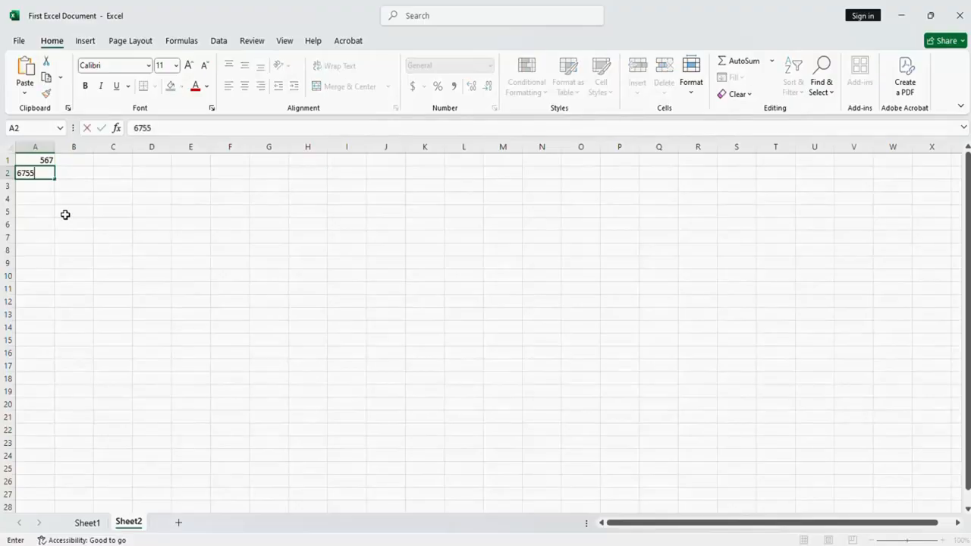
key(Return)
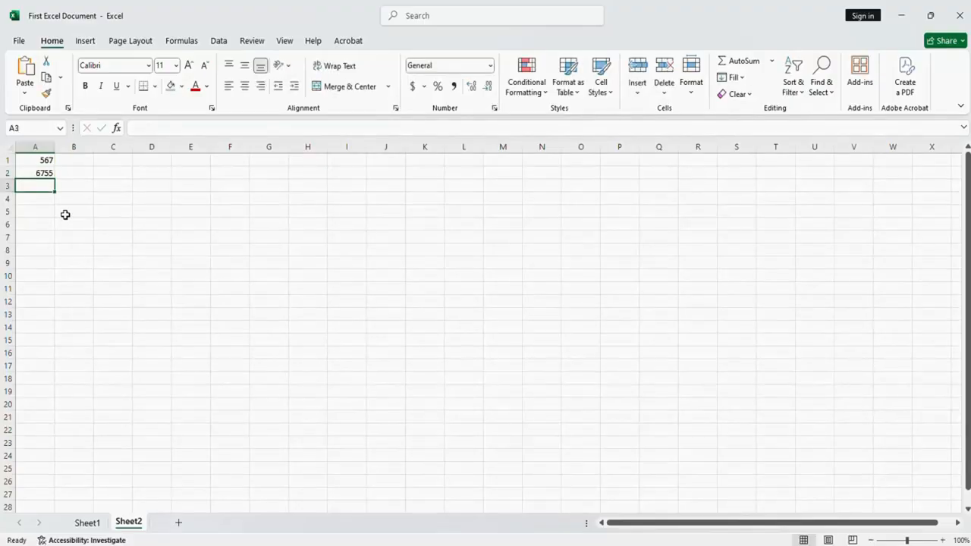
click(180, 523)
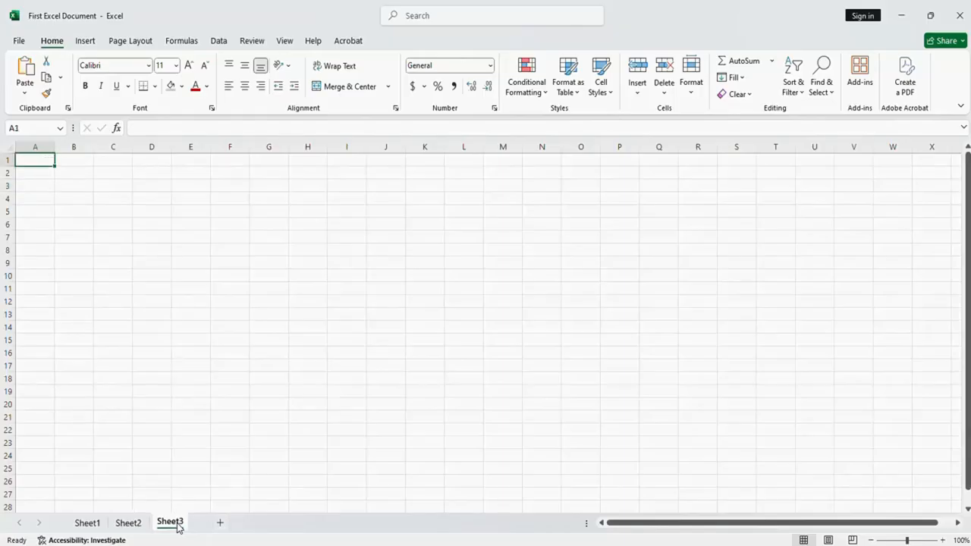
Set the page size of Sheet1 to A4 and its orientation to Landscape
click(89, 523)
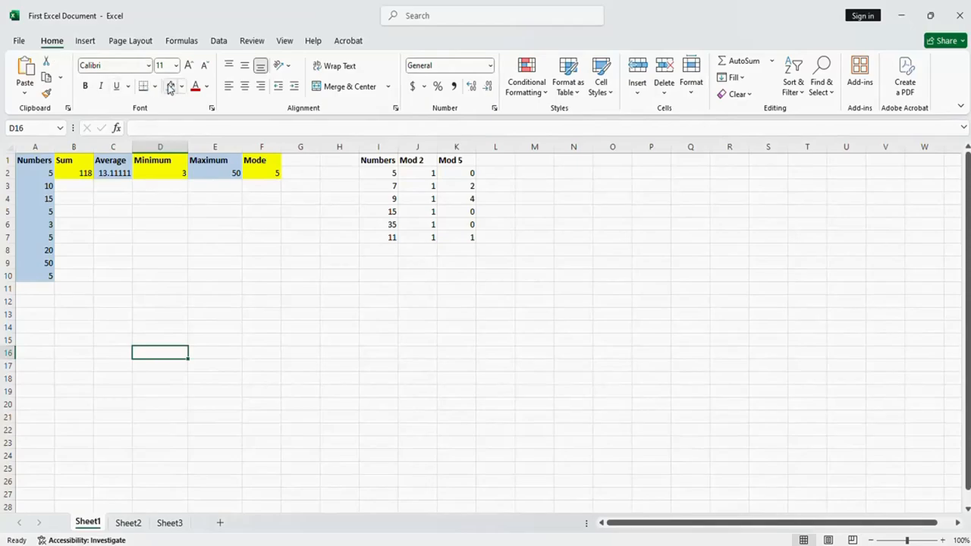
click(131, 42)
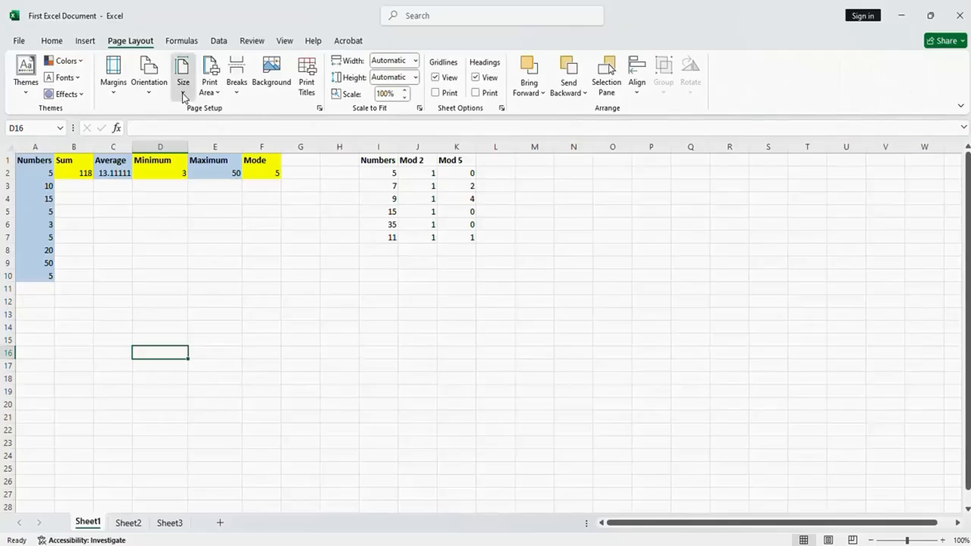
click(183, 94)
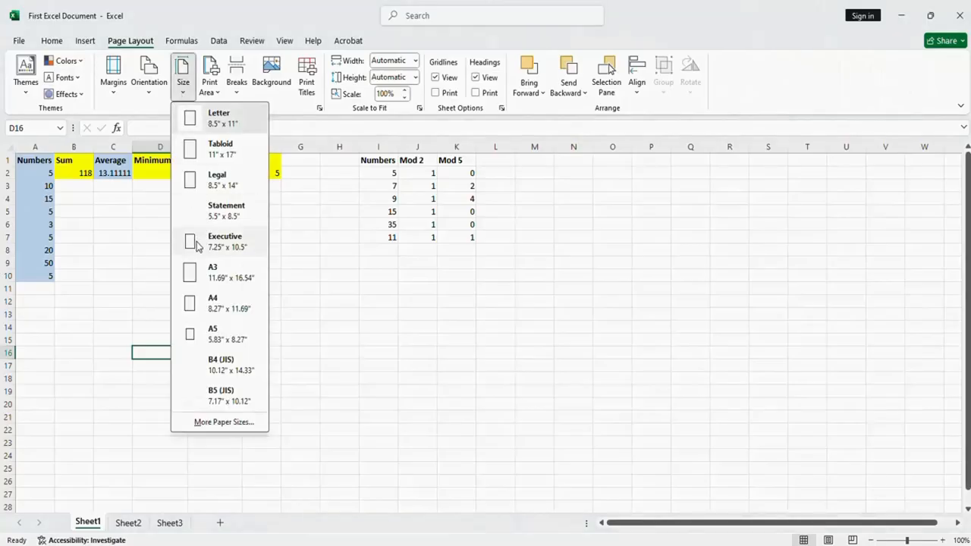
click(230, 307)
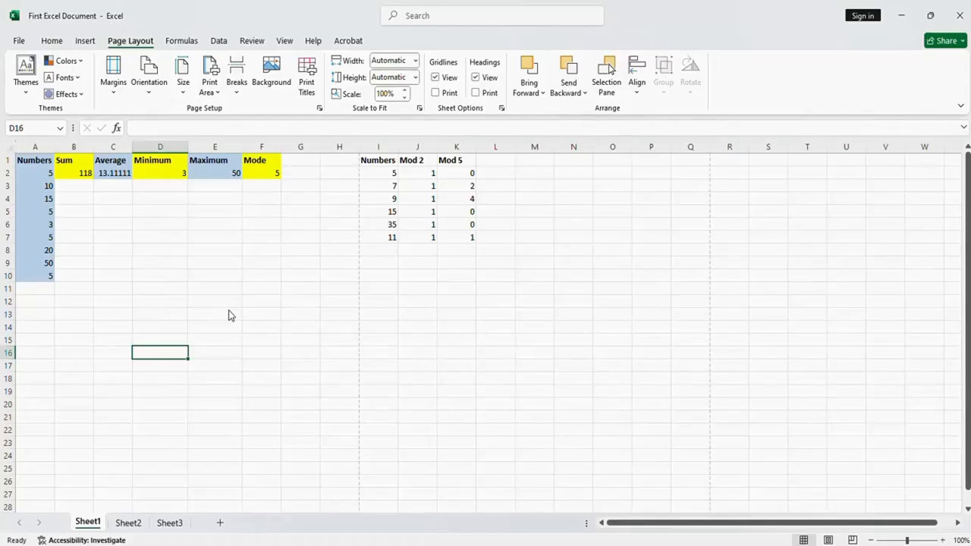
click(151, 95)
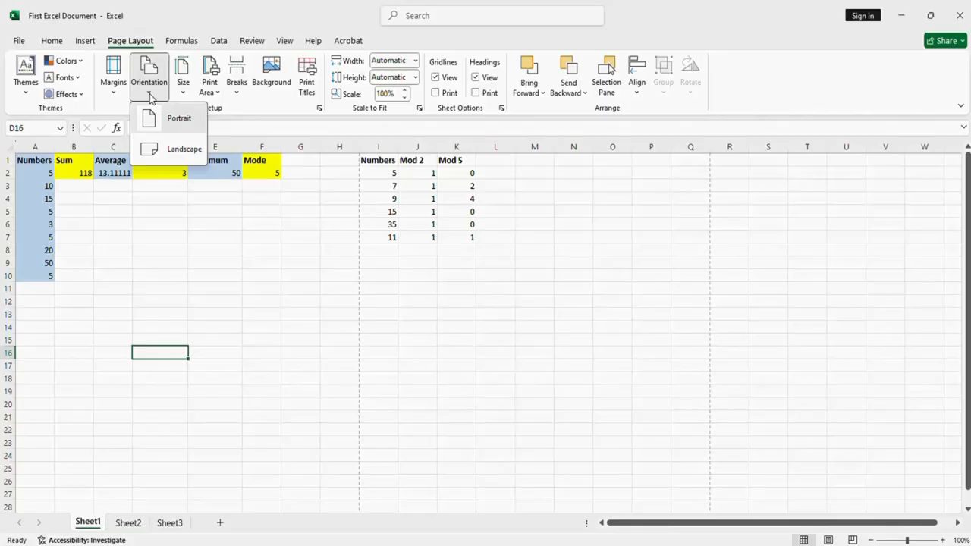
click(182, 149)
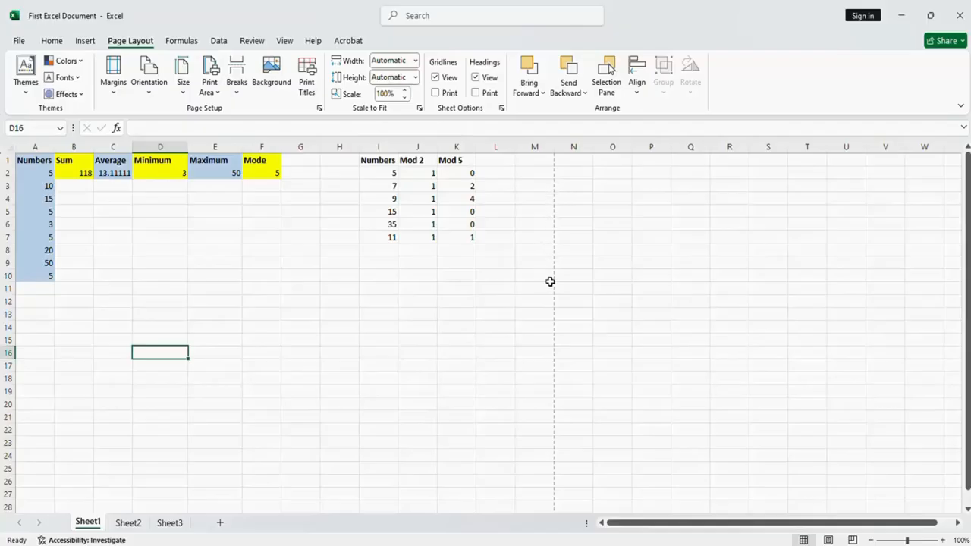
click(603, 176)
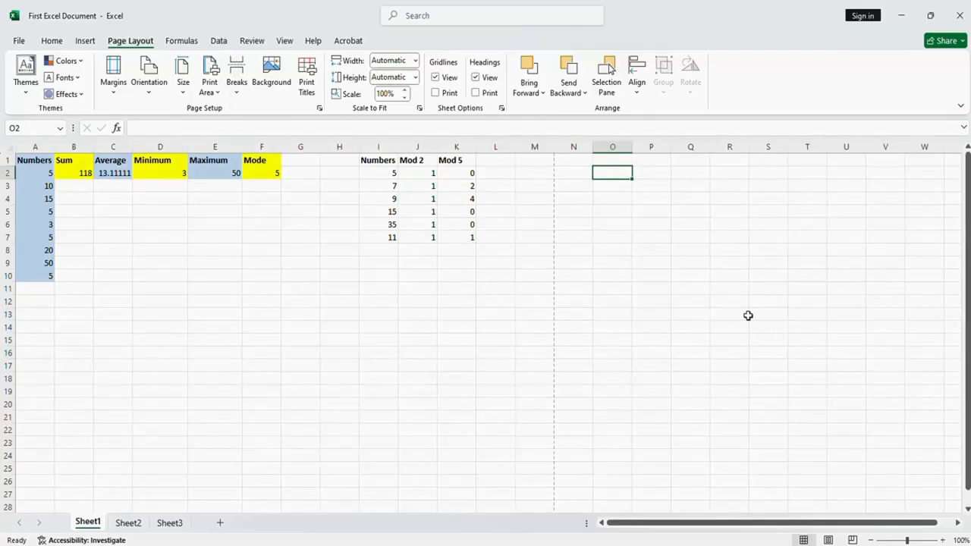
click(245, 221)
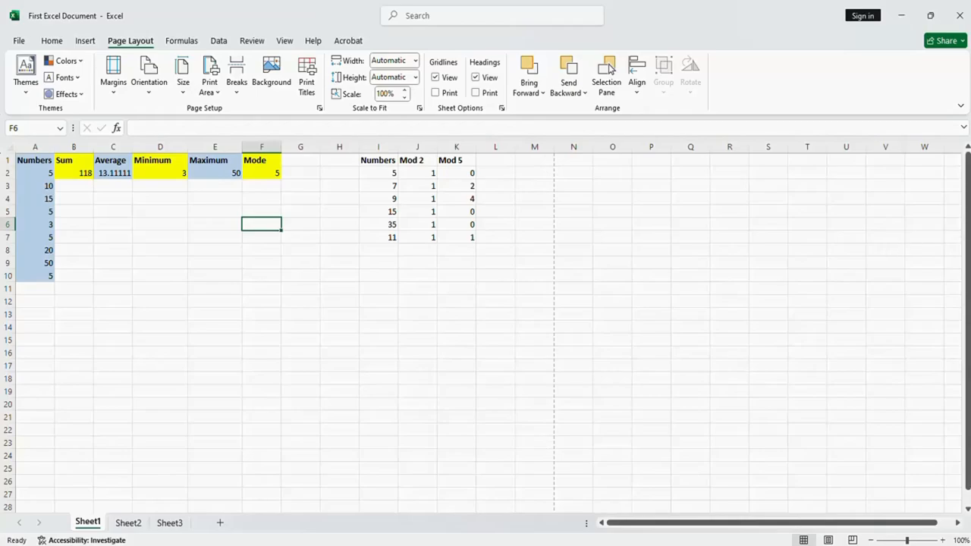
Enter 6 in F11 of Sheet1 and move down column F to row 37 to view the lower page boundary
drag(967, 246, 968, 337)
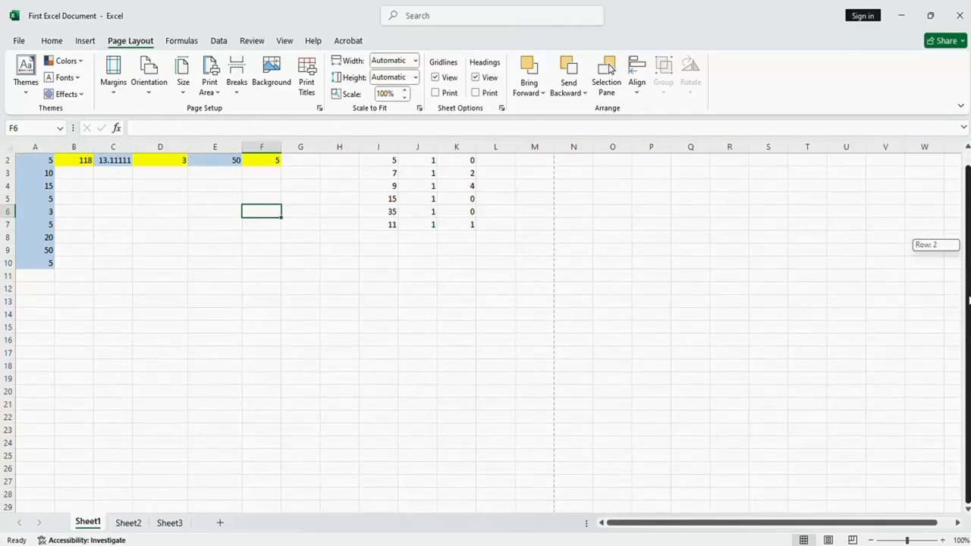
click(257, 274)
text(6)
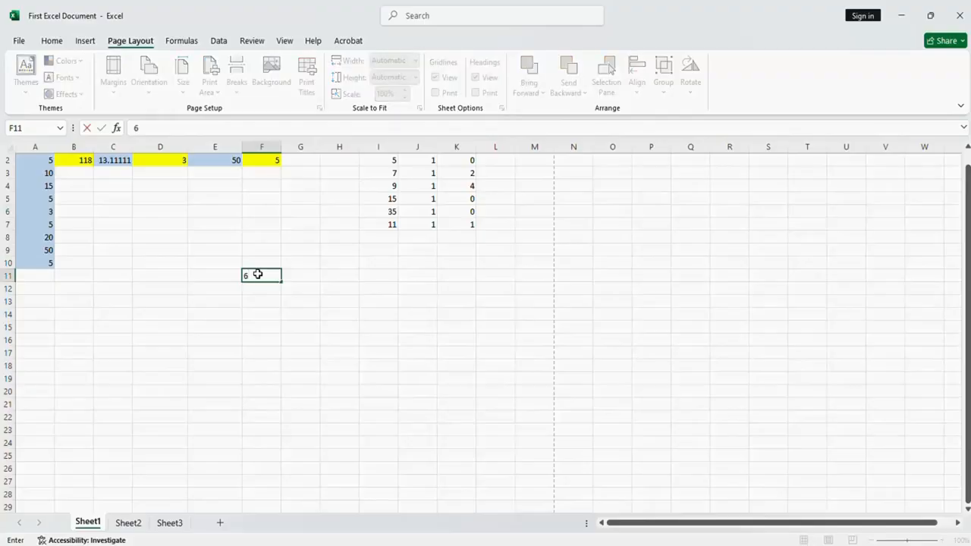
key(Return)
key(Return)
key(Return)
key(Return)
key(Return)
key(Return)
key(Return)
key(Return)
key(Return)
key(Return)
key(Return)
key(Return)
key(Return)
key(Return)
key(Return)
key(Return)
key(Return)
key(Return)
key(Return)
key(Return)
key(Return)
key(Return)
key(Return)
key(Return)
key(Return)
key(Return)
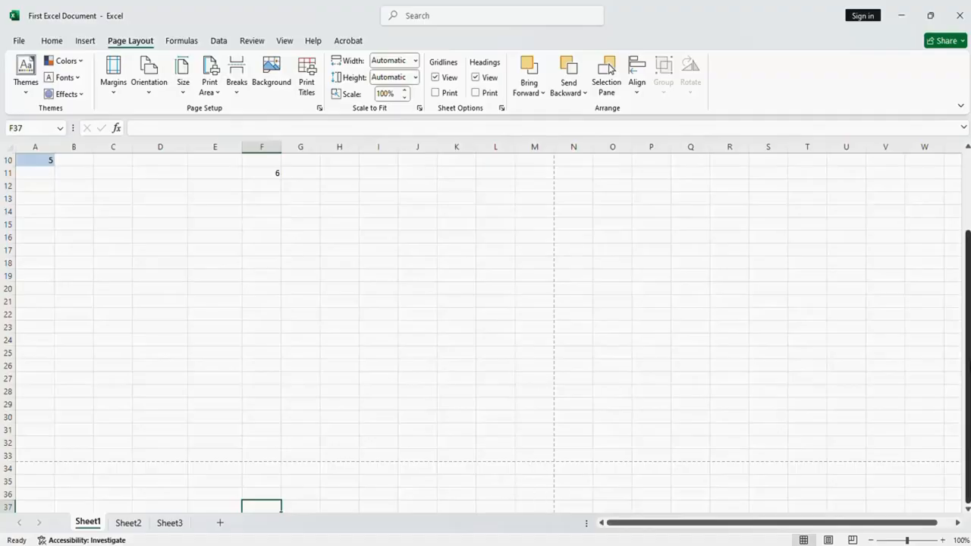
drag(968, 367, 968, 362)
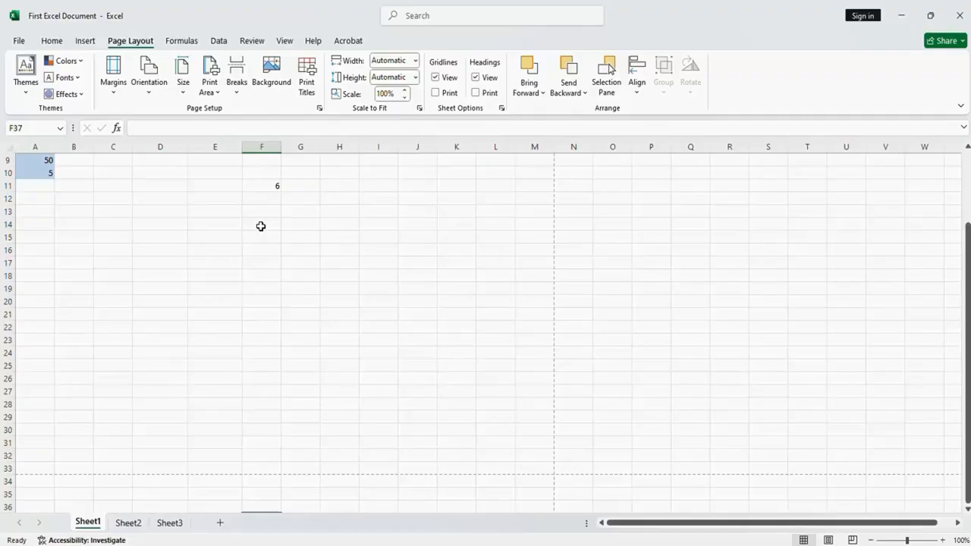
drag(957, 271, 959, 275)
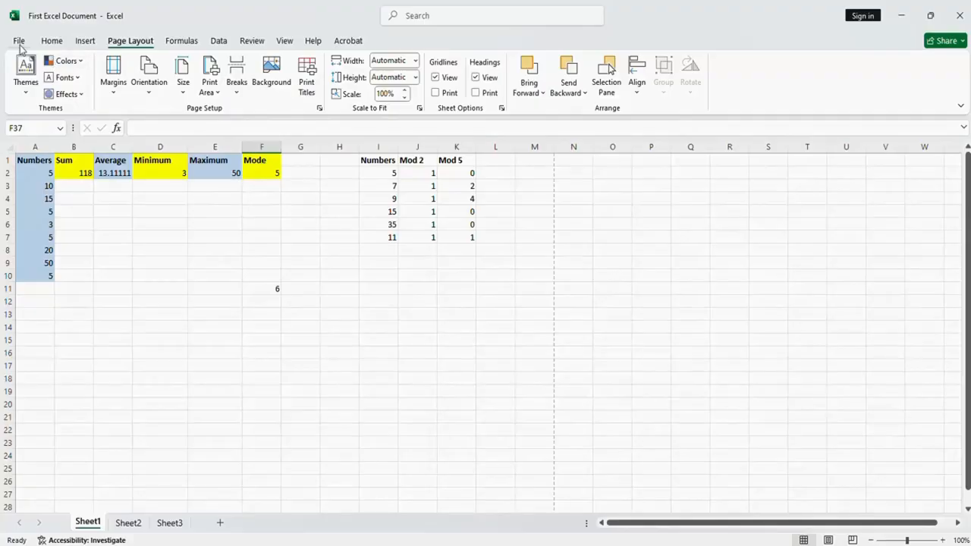
Open the print preview of Sheet1 and check the printer selection
click(19, 41)
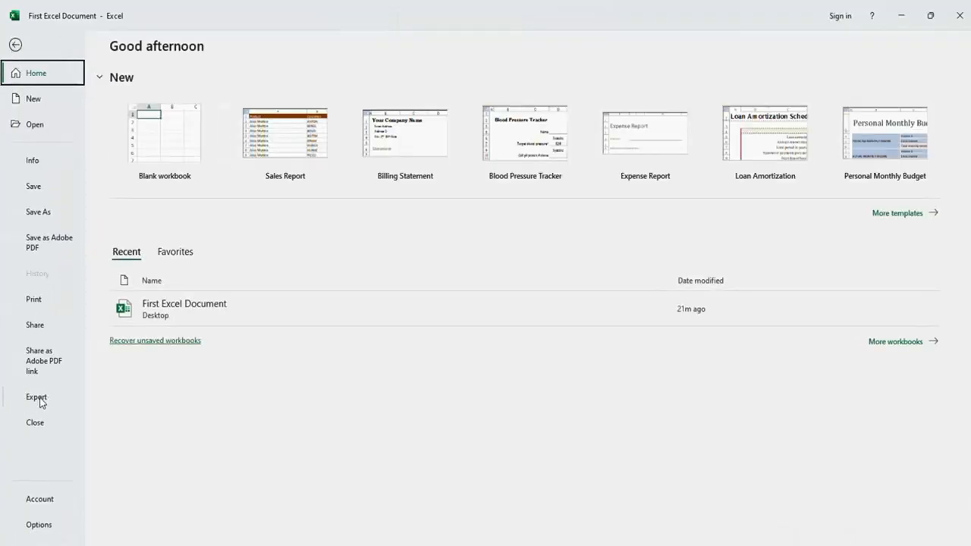
click(36, 300)
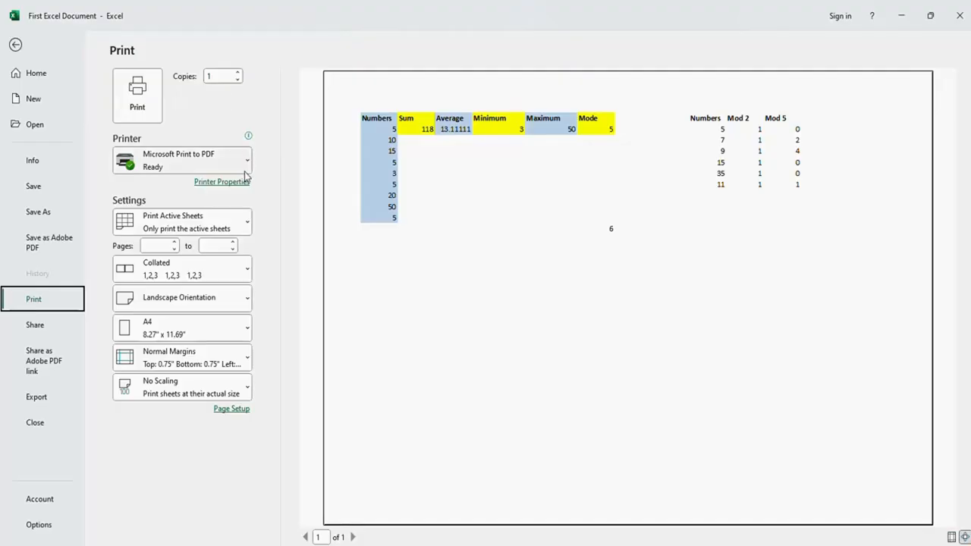
click(245, 165)
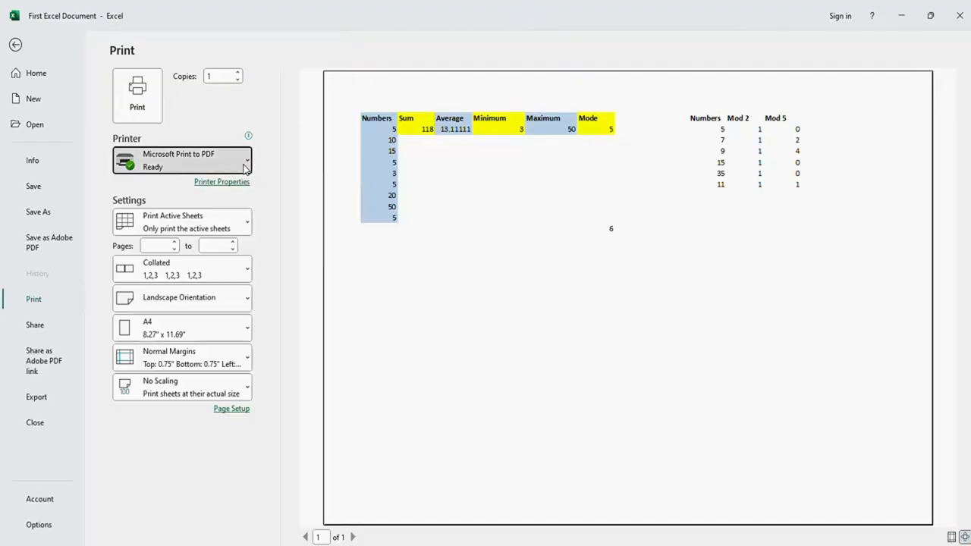
click(244, 166)
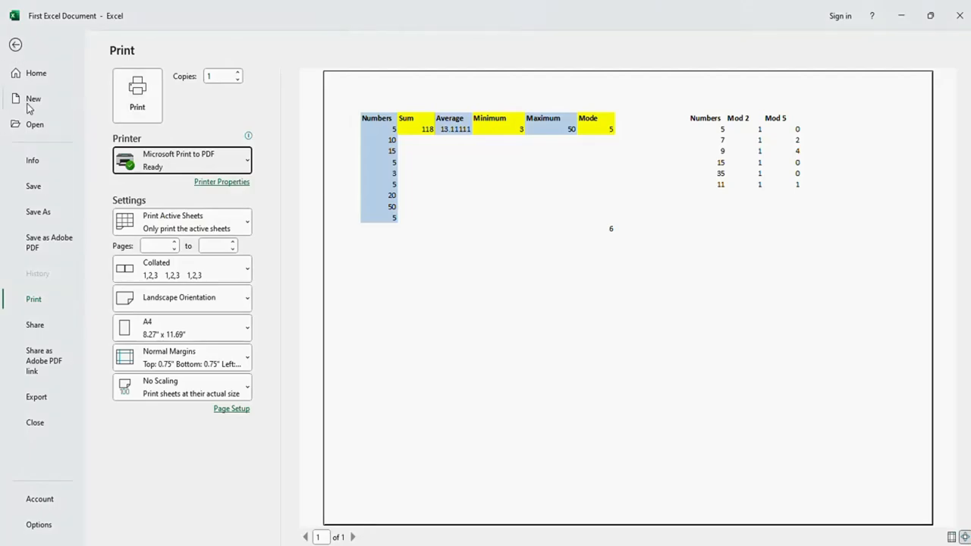
Save a copy of the workbook to the Desktop as a PDF named First Excel Document
click(38, 212)
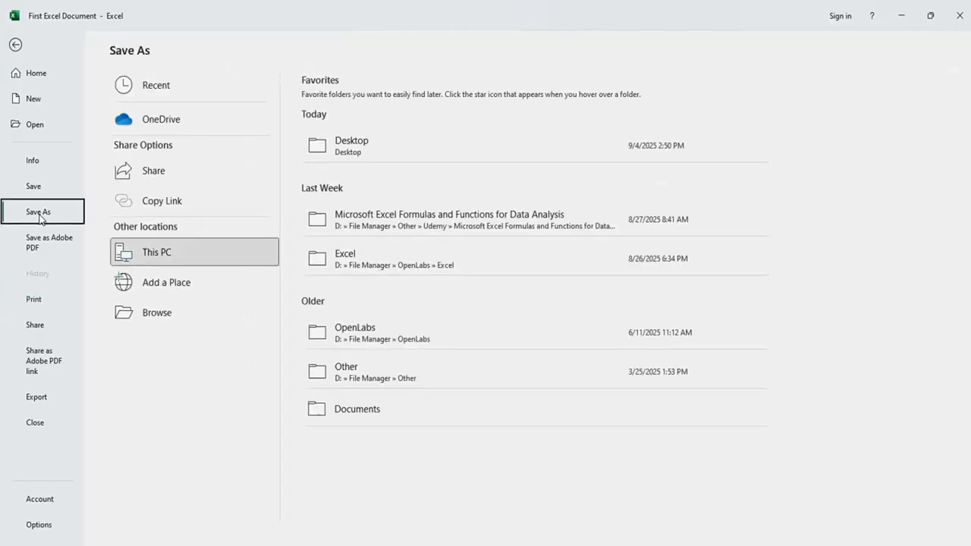
click(159, 318)
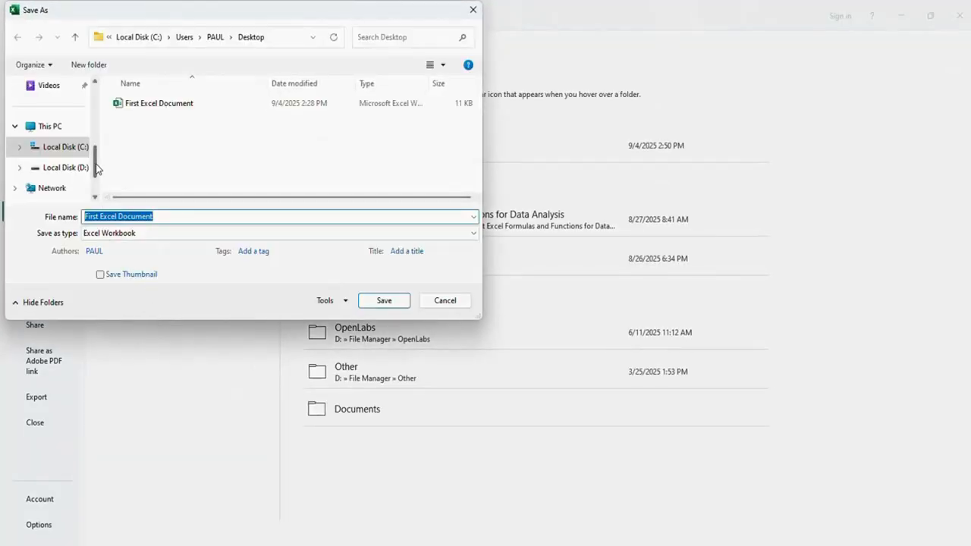
drag(97, 170, 95, 97)
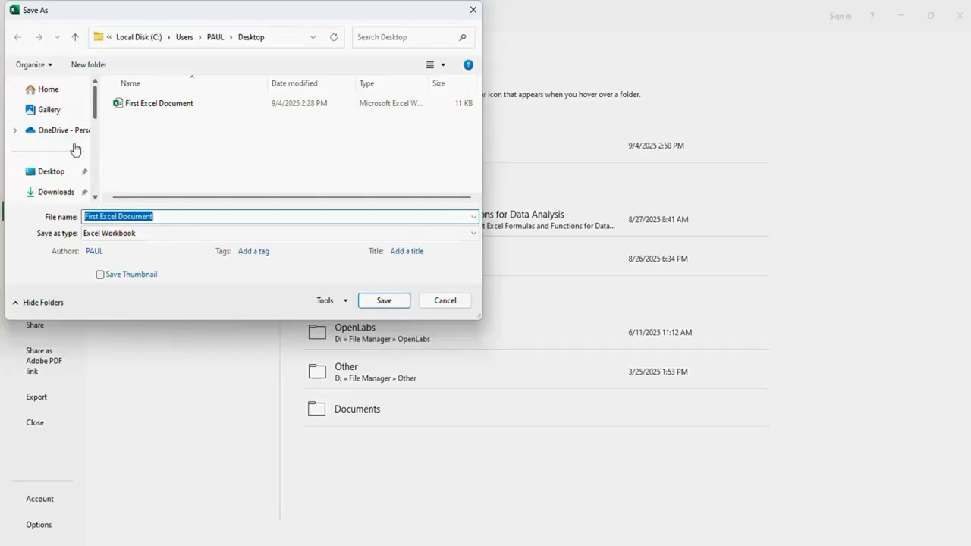
click(53, 172)
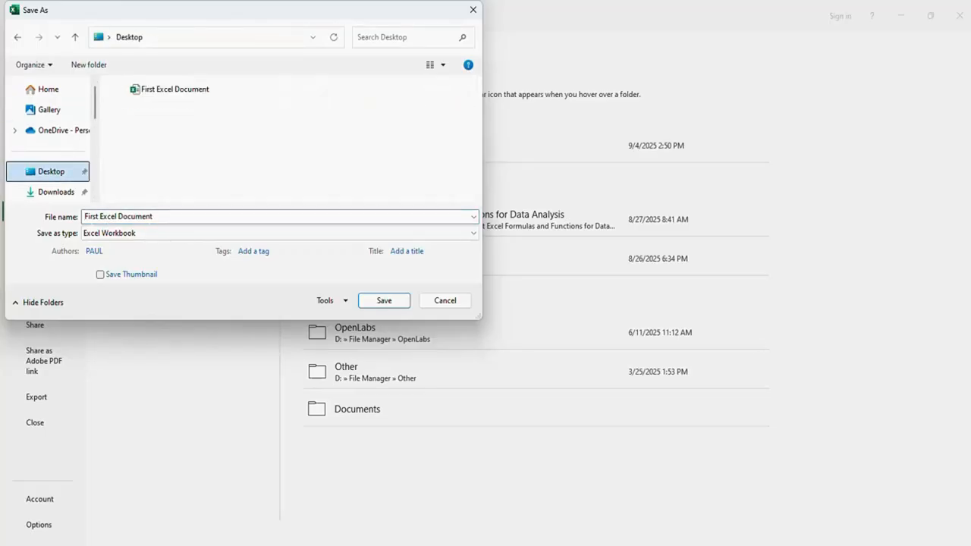
click(147, 238)
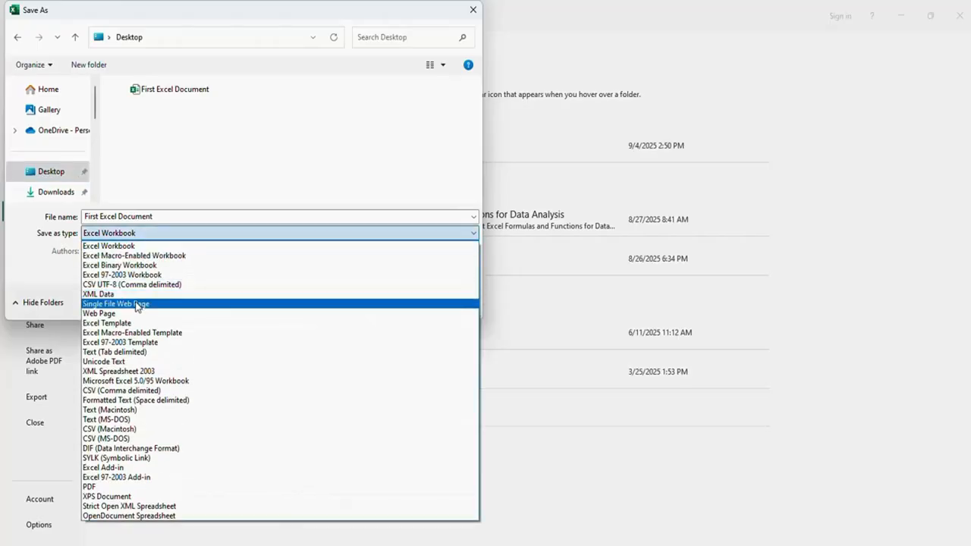
click(101, 486)
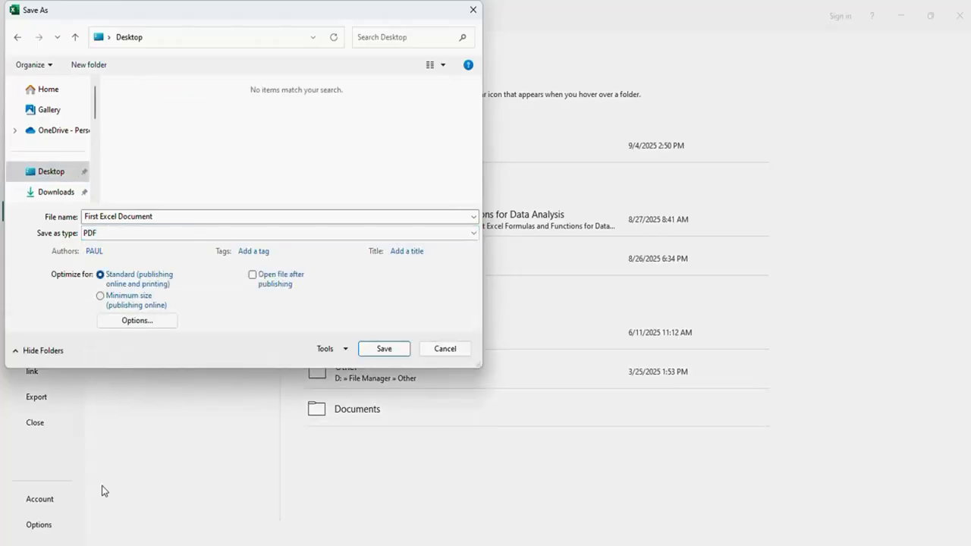
click(383, 349)
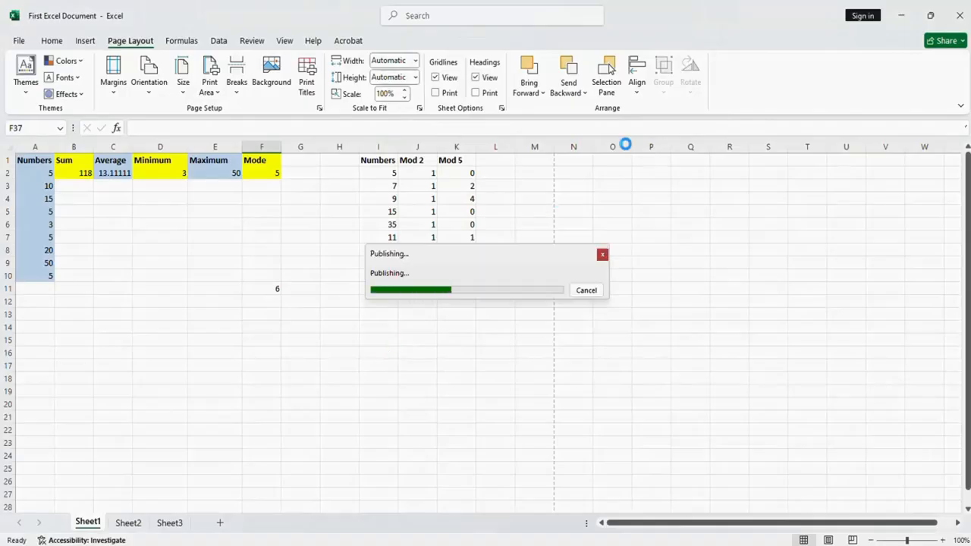
On the desktop, move the First Excel Document PDF directly below the workbook's icon and open it in Adobe Acrobat
click(908, 15)
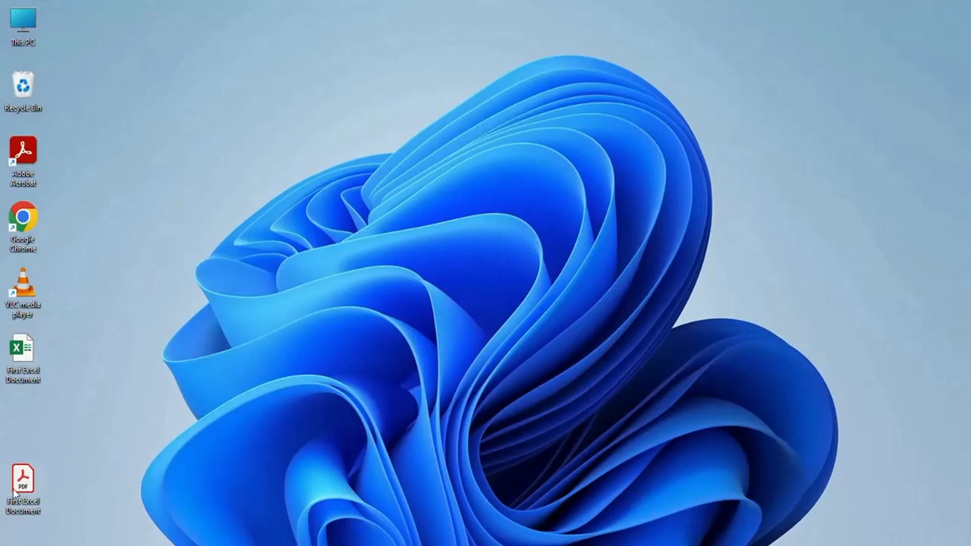
drag(15, 492, 13, 448)
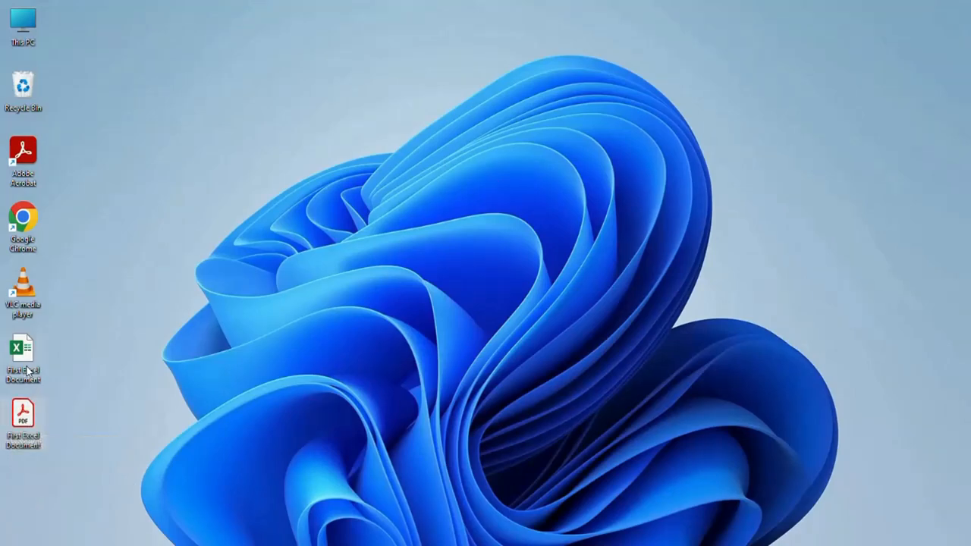
double_click(22, 422)
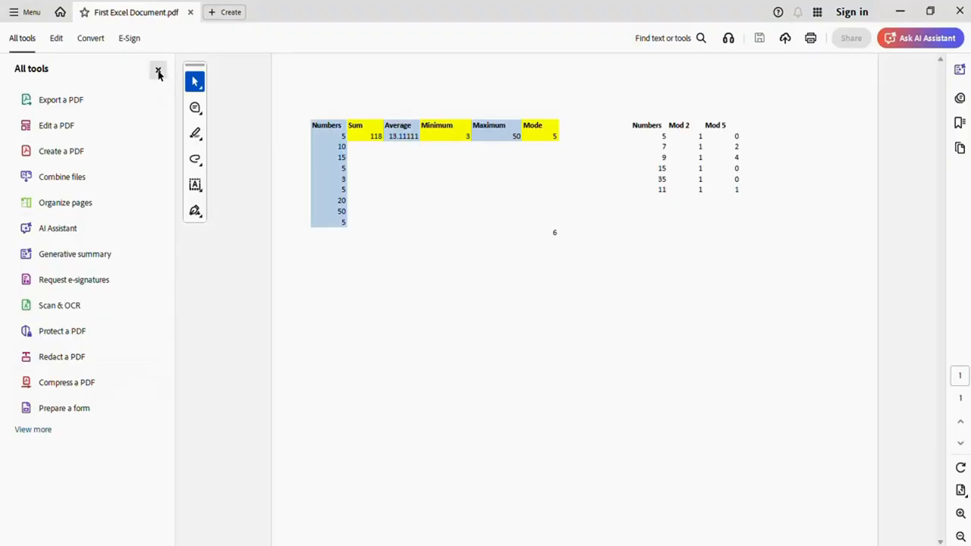
Check the exported PDF page with the All tools pane closed, and switch back to the workbook in Excel
click(158, 69)
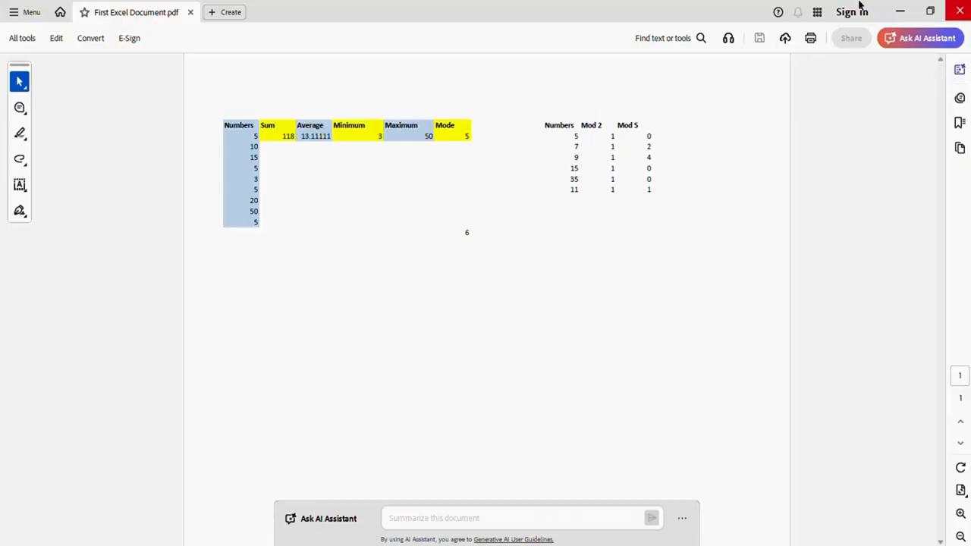
click(900, 13)
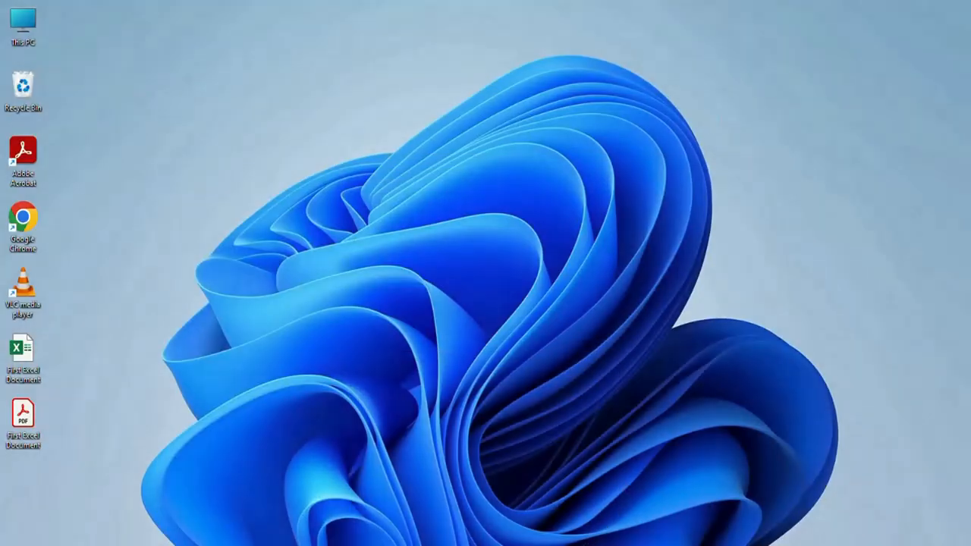
click(577, 544)
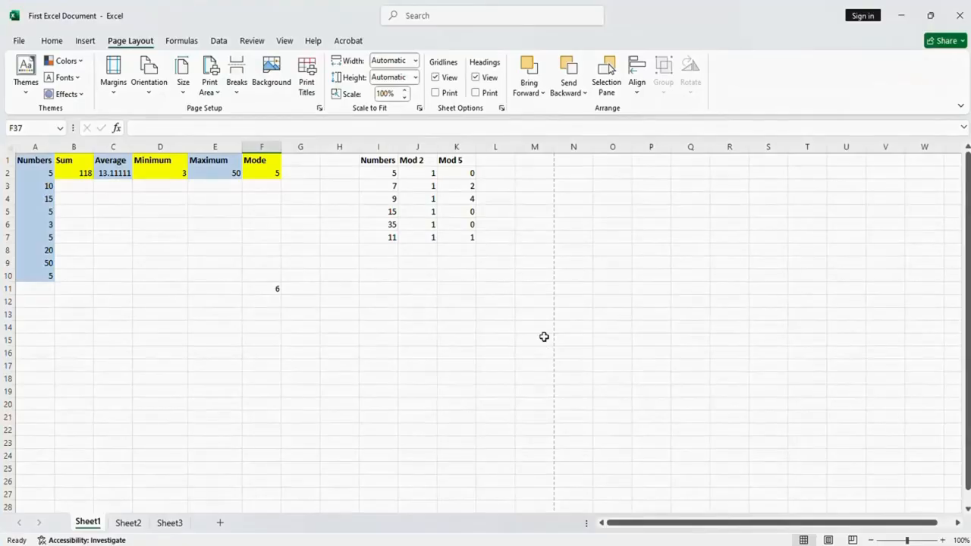